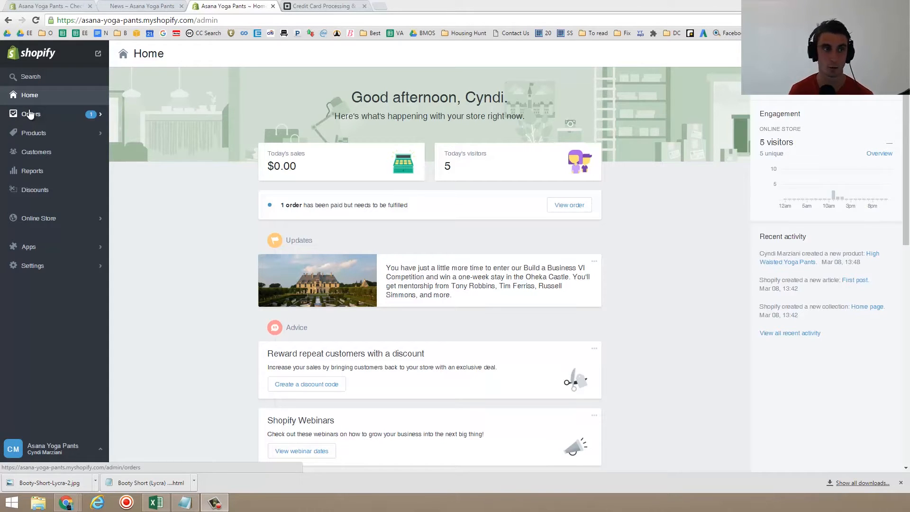
- Open order #1001 from the orders list and review its details and timeline
{"action": "left_click", "coordinate": [30, 114]}
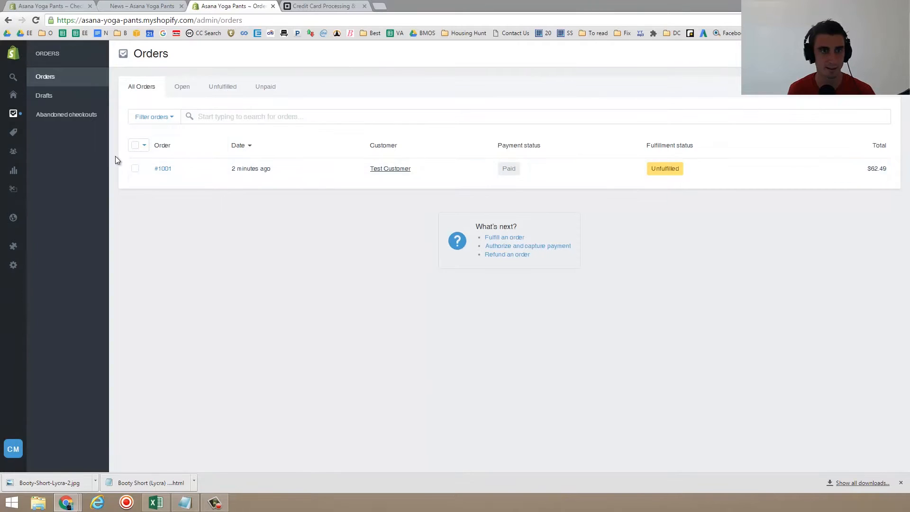
{"action": "left_click", "coordinate": [165, 171]}
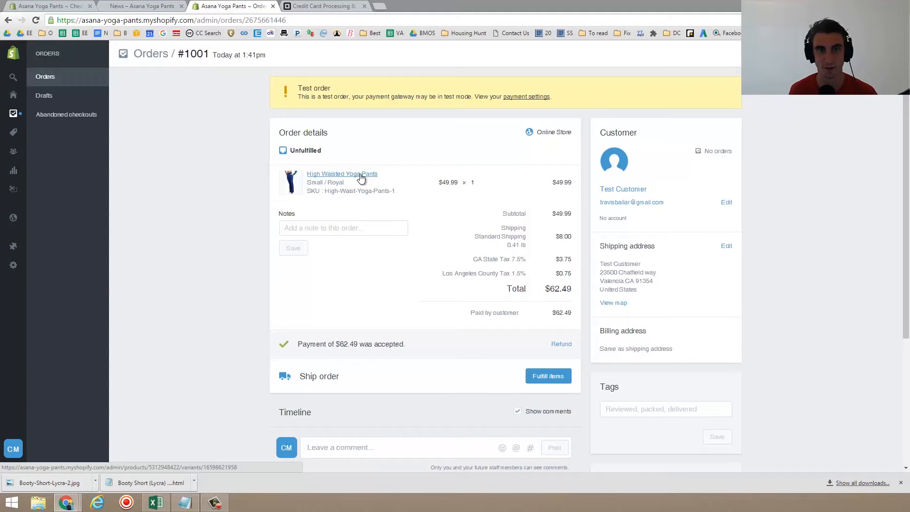
{"action": "scroll", "coordinate": [494, 178], "scroll_direction": "down", "scroll_amount": 3}
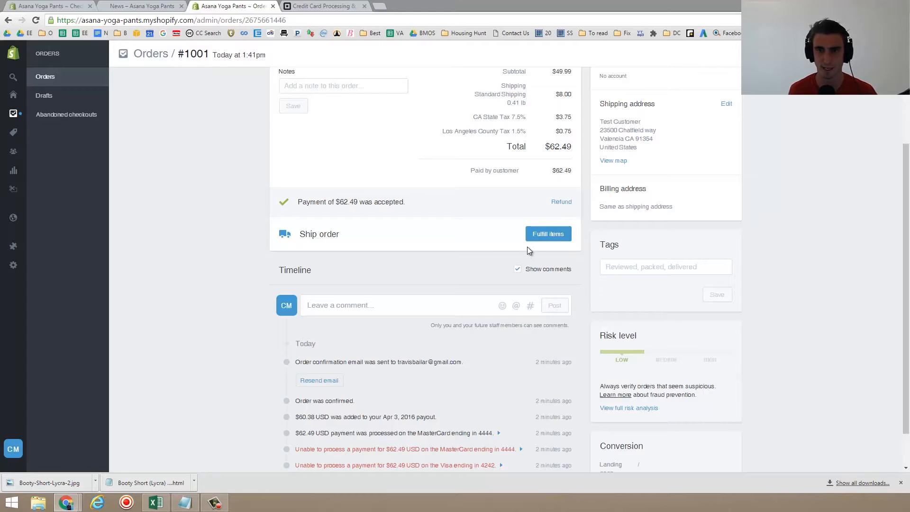
{"action": "scroll", "coordinate": [547, 233], "scroll_direction": "down", "scroll_amount": 1}
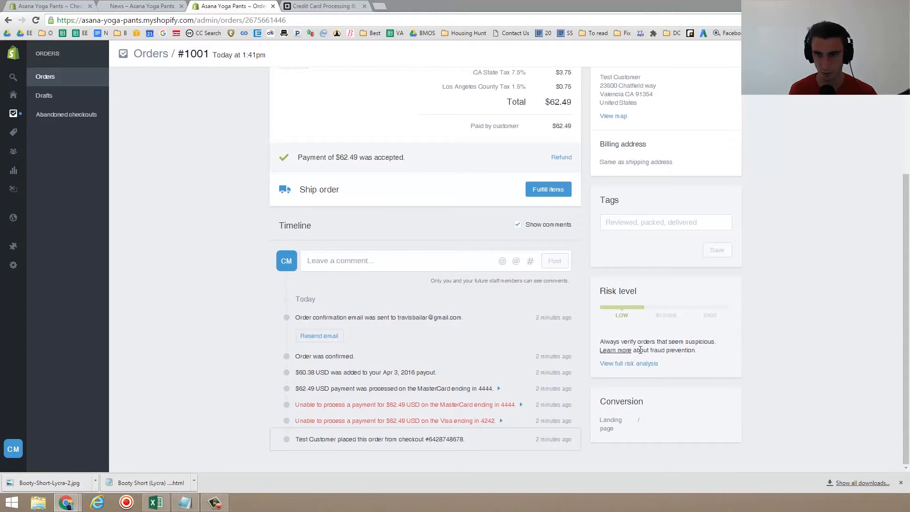
{"action": "scroll", "coordinate": [640, 350], "scroll_direction": "up", "scroll_amount": 4}
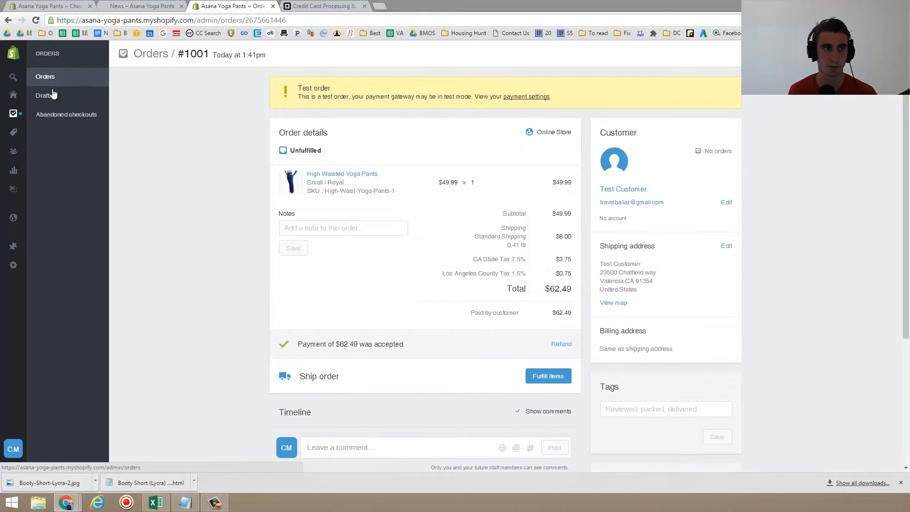
{"action": "left_click", "coordinate": [71, 116]}
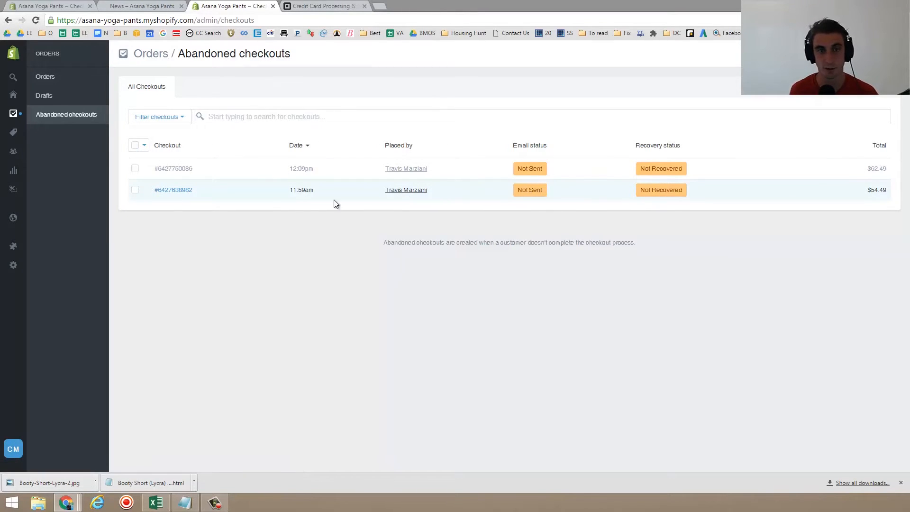
{"action": "left_click", "coordinate": [181, 190]}
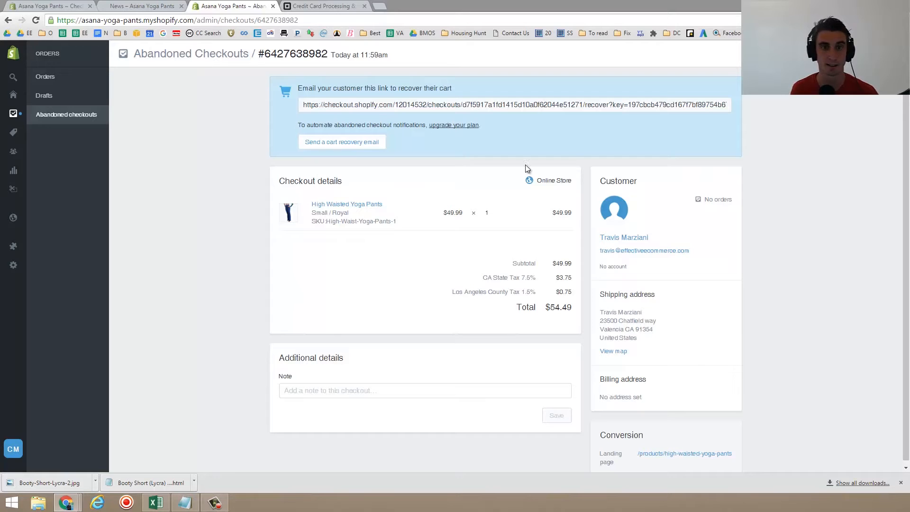
{"action": "double_click", "coordinate": [403, 125]}
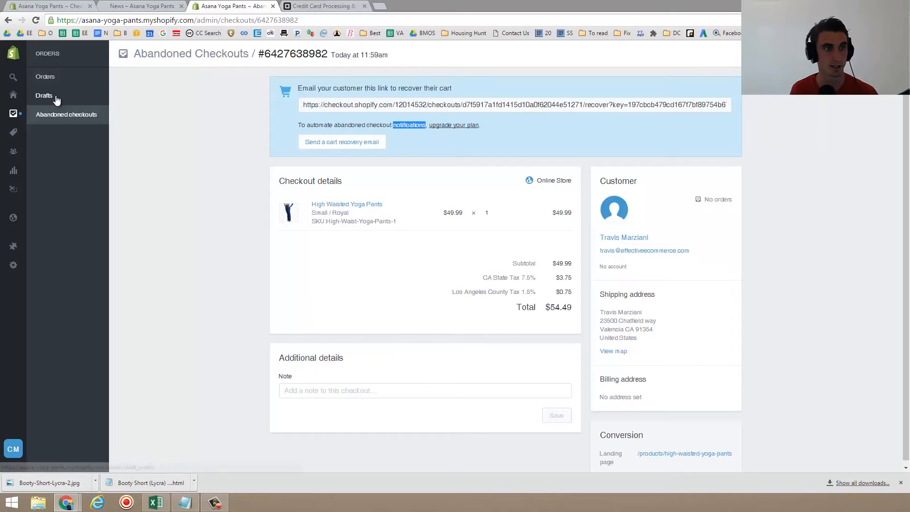
{"action": "left_click", "coordinate": [52, 80]}
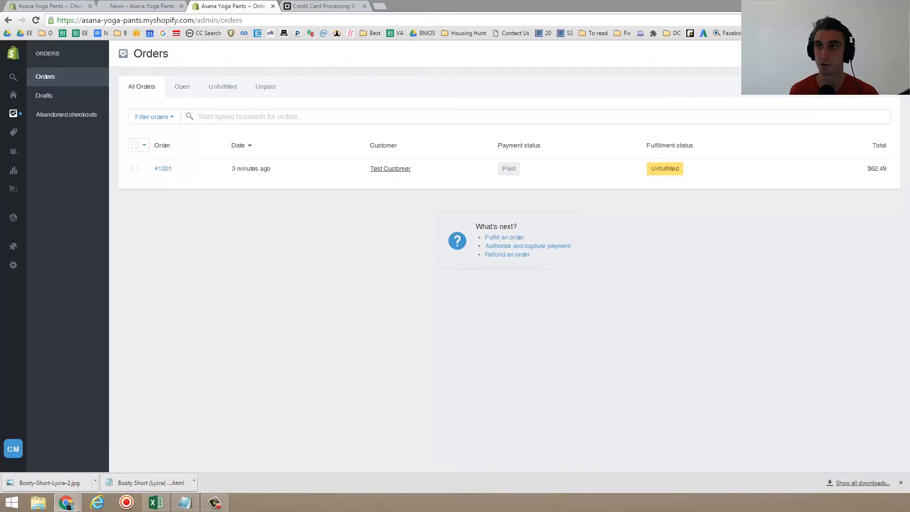
{"action": "left_click", "coordinate": [874, 54]}
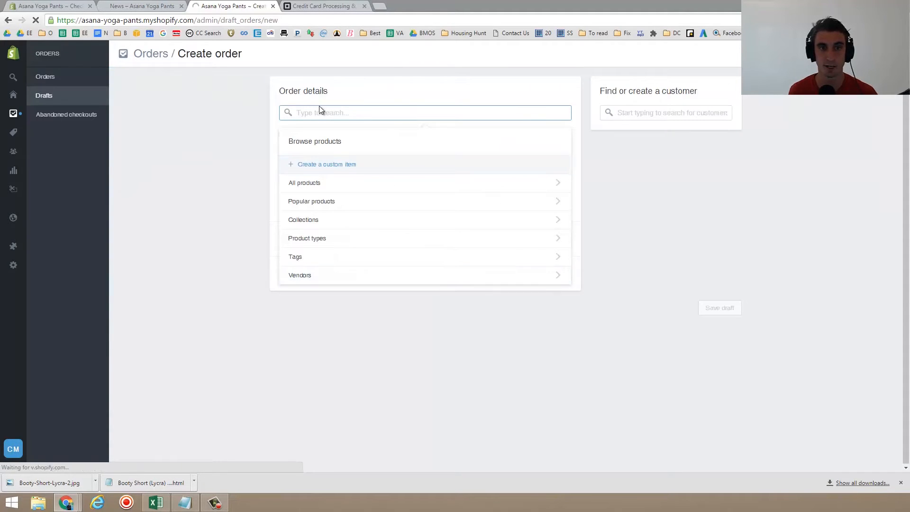
{"action": "left_click", "coordinate": [324, 183]}
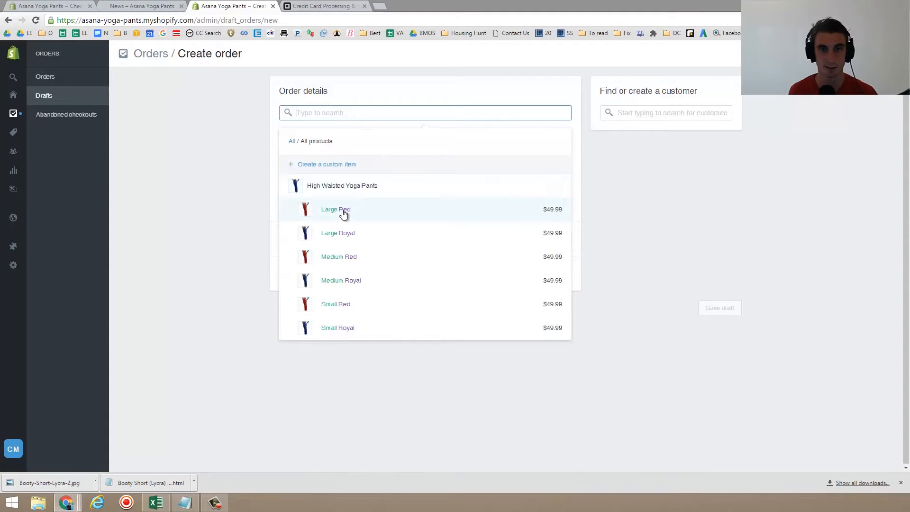
{"action": "left_click", "coordinate": [344, 213]}
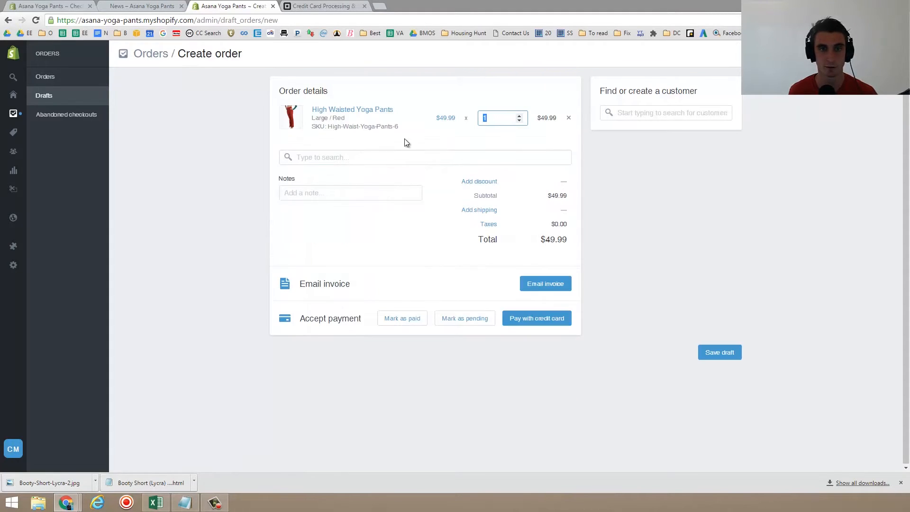
{"action": "left_click", "coordinate": [359, 151]}
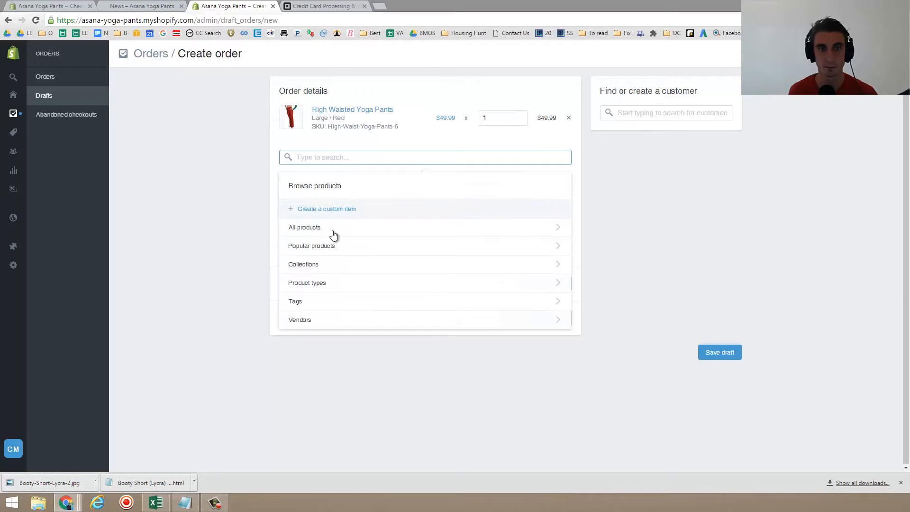
{"action": "left_click", "coordinate": [165, 197]}
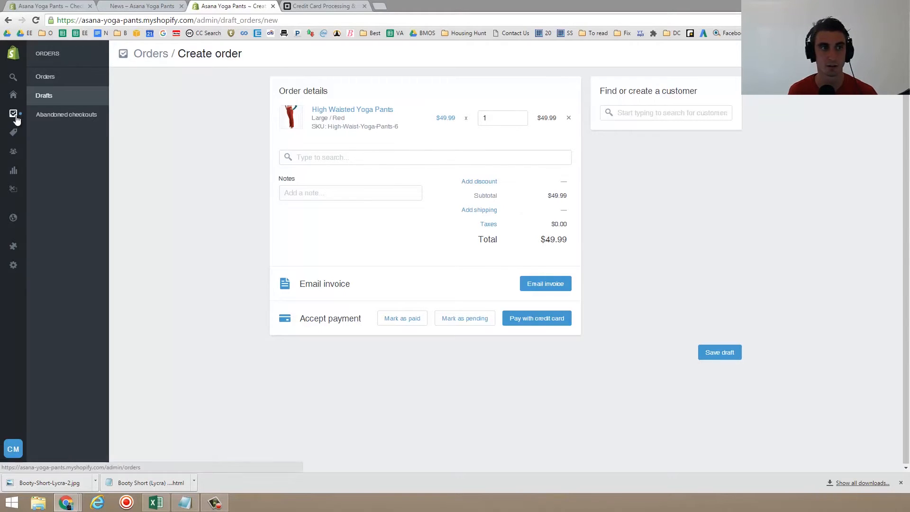
{"action": "mouse_move", "coordinate": [93, 122]}
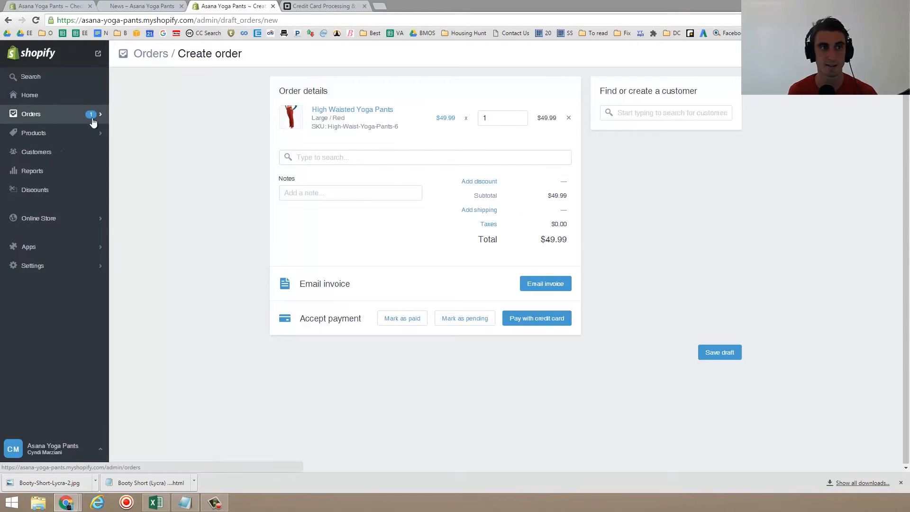
- Leave the unsaved order and start adding a new product
{"action": "left_click", "coordinate": [40, 135]}
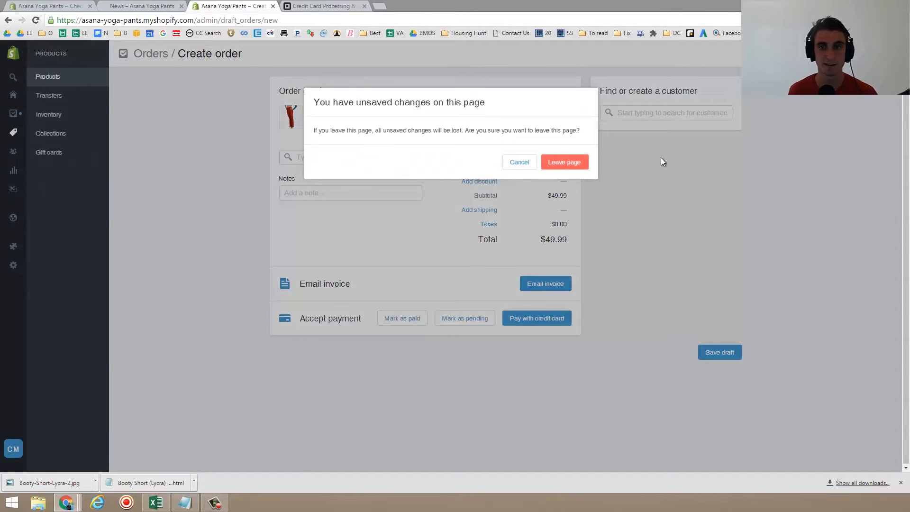
{"action": "left_click", "coordinate": [556, 164]}
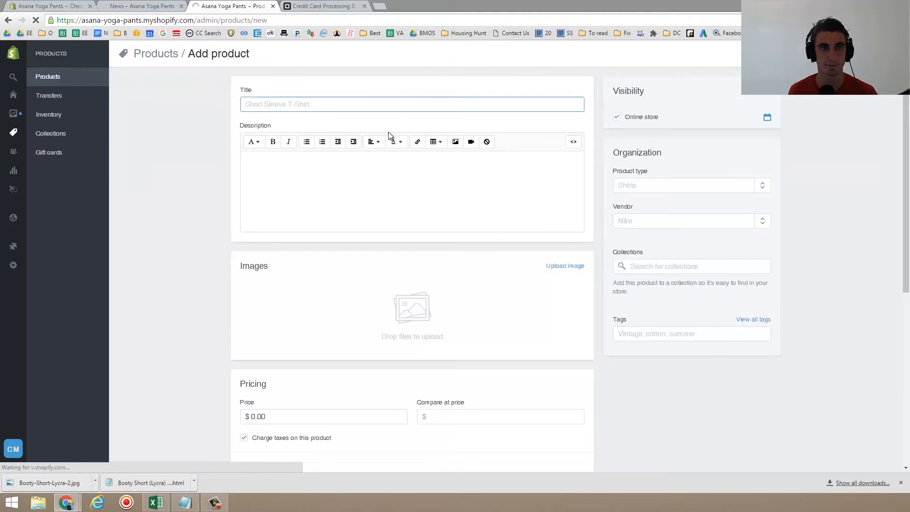
- Enter Yoga Shorts as the new product's title
{"action": "left_click", "coordinate": [382, 106]}
{"action": "type", "text": "Yoga SHOR"}
{"action": "key", "text": "BackSpace"}
{"action": "key", "text": "BackSpace"}
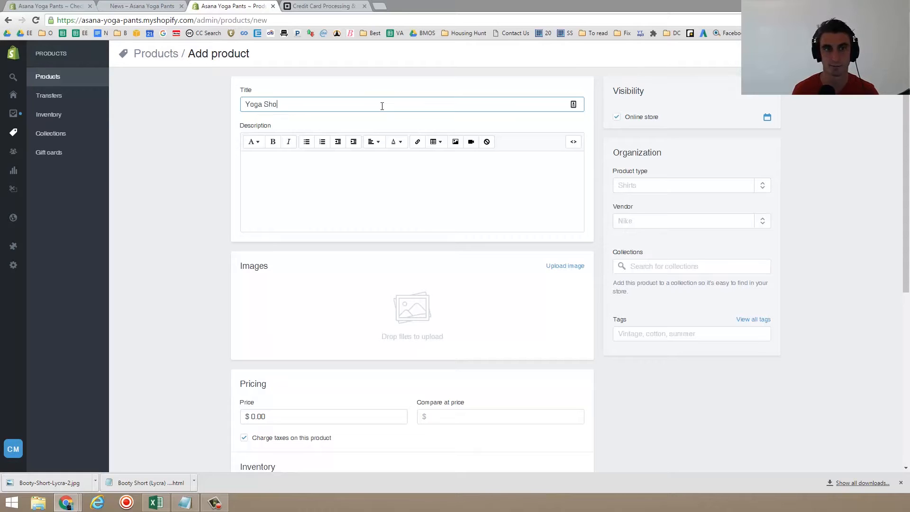
{"action": "key", "text": "Tab"}
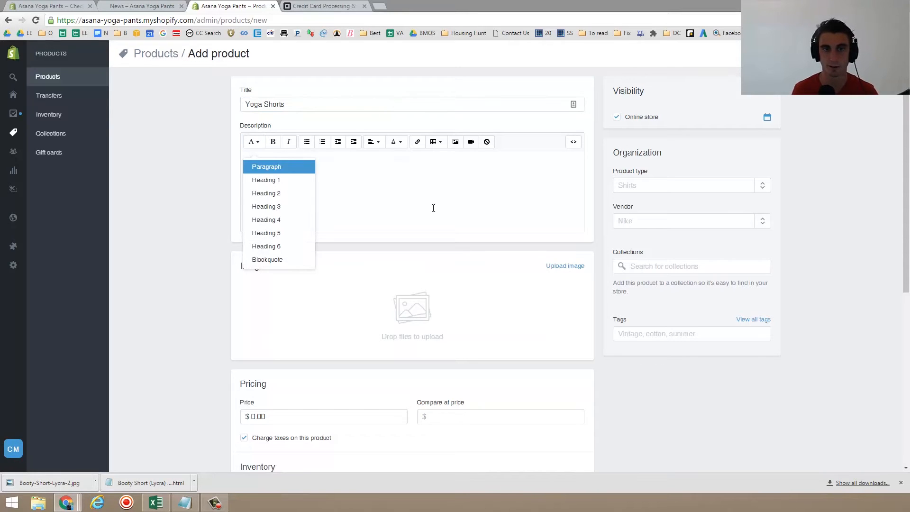
- Write the product description "These are amazing yoga shorts."
{"action": "left_click", "coordinate": [433, 206]}
{"action": "type", "text": "These a"}
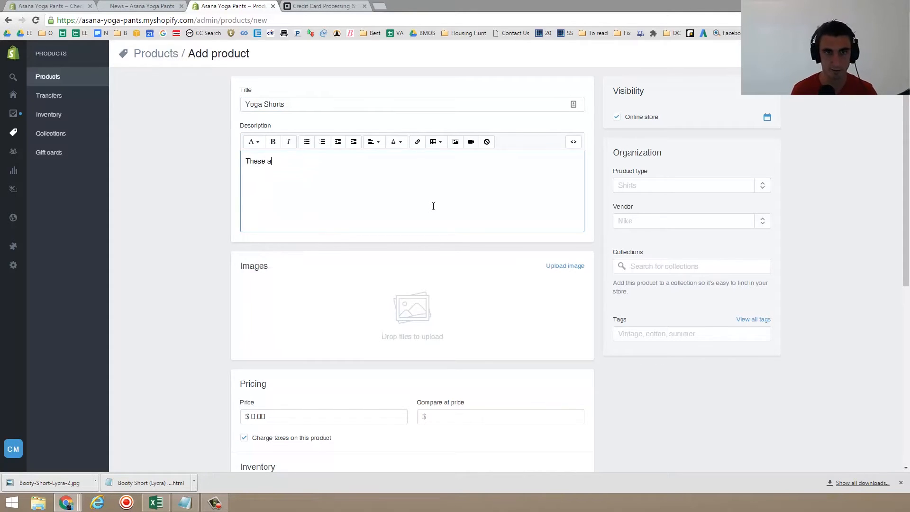
{"action": "type", "text": "re amazing yoga shorts."}
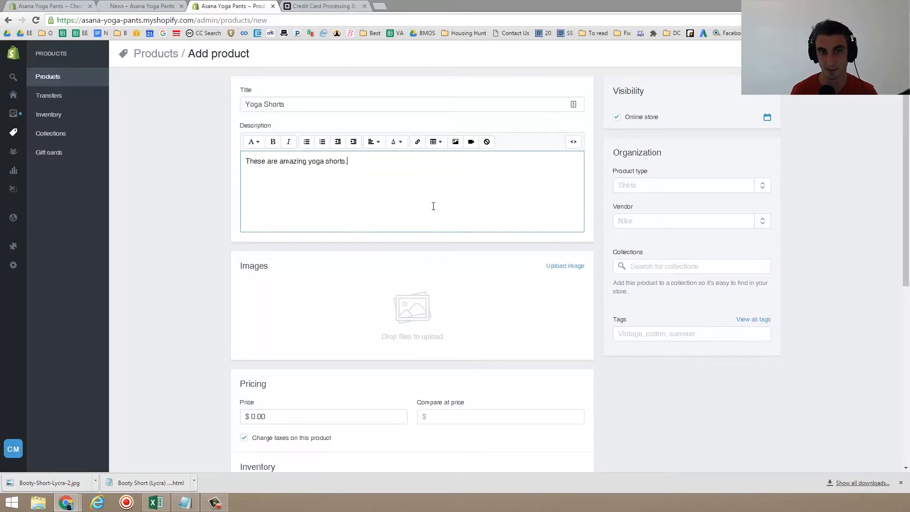
{"action": "left_click_drag", "start_coordinate": [320, 166], "coordinate": [343, 167]}
{"action": "left_click", "coordinate": [362, 163]}
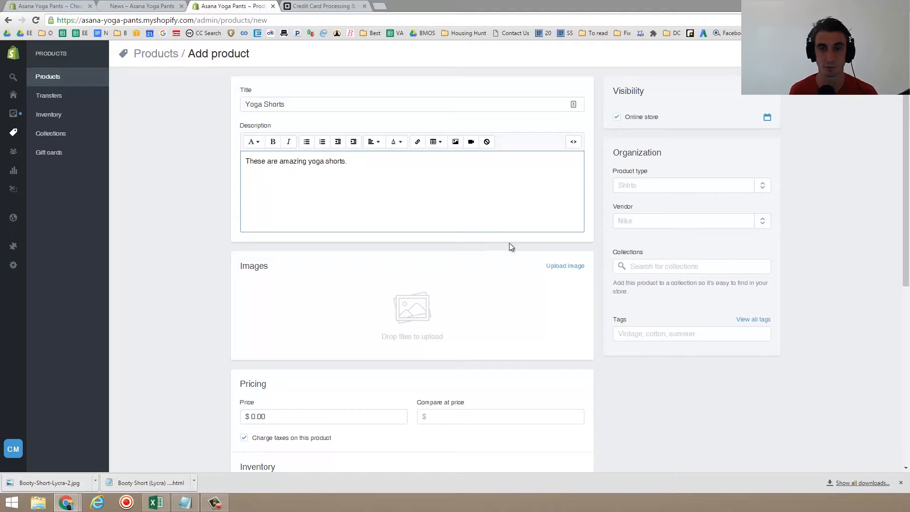
- Upload the Yoga Shorts.jpg image from the Desktop as the product image
{"action": "left_click", "coordinate": [566, 266]}
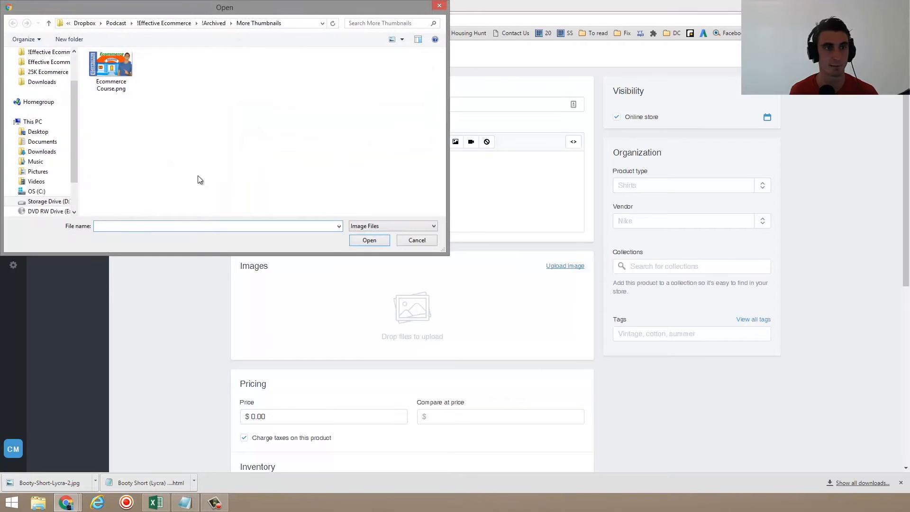
{"action": "scroll", "coordinate": [71, 61], "scroll_direction": "up", "scroll_amount": 2}
{"action": "left_click", "coordinate": [58, 67]}
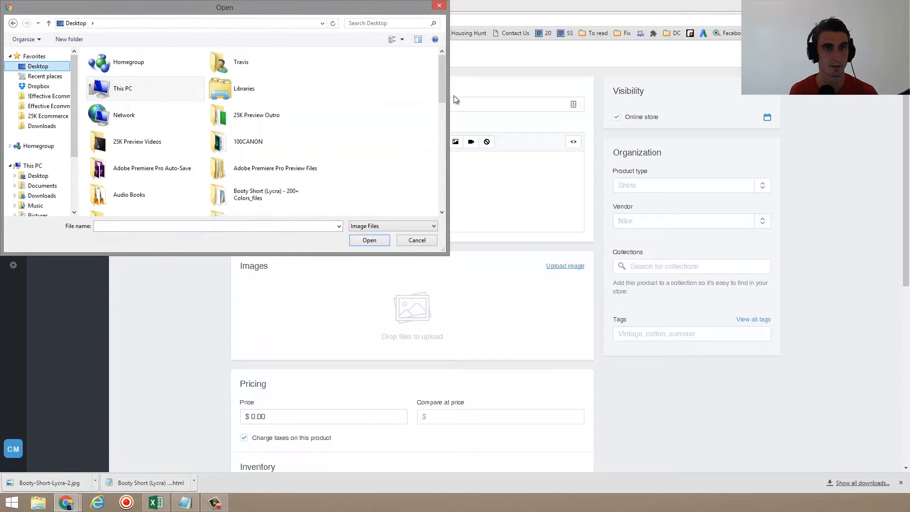
{"action": "left_click_drag", "start_coordinate": [444, 91], "coordinate": [445, 200]}
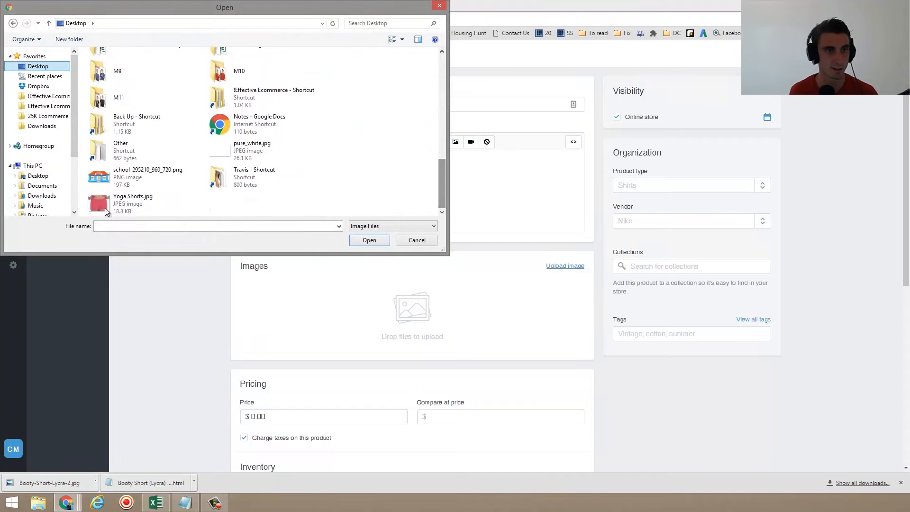
{"action": "left_click", "coordinate": [119, 202]}
{"action": "double_click", "coordinate": [118, 202]}
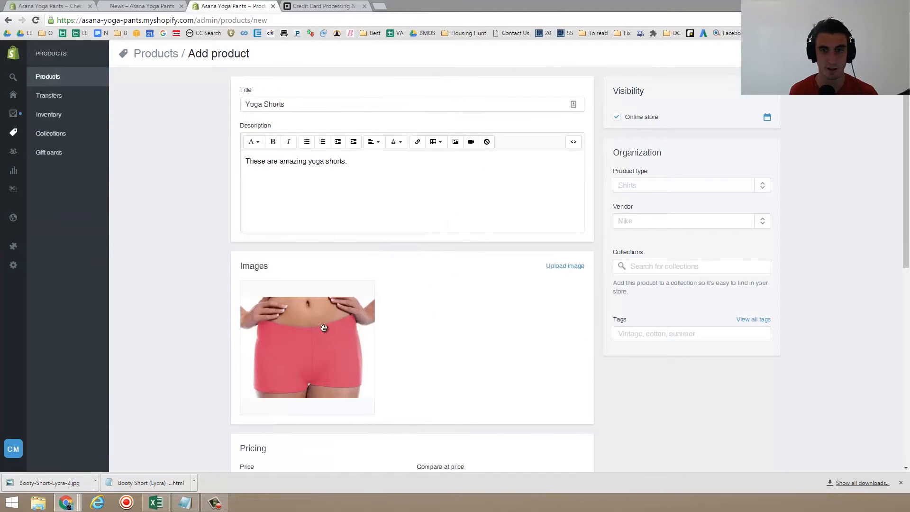
- Set the product image's alt text to Yoga Shorts
{"action": "mouse_move", "coordinate": [294, 363]}
{"action": "left_click", "coordinate": [307, 407]}
{"action": "left_click", "coordinate": [409, 152]}
{"action": "type", "text": "Yoga A"}
{"action": "key", "text": "BackSpace"}
{"action": "type", "text": "Shorts"}
{"action": "key", "text": "Return"}
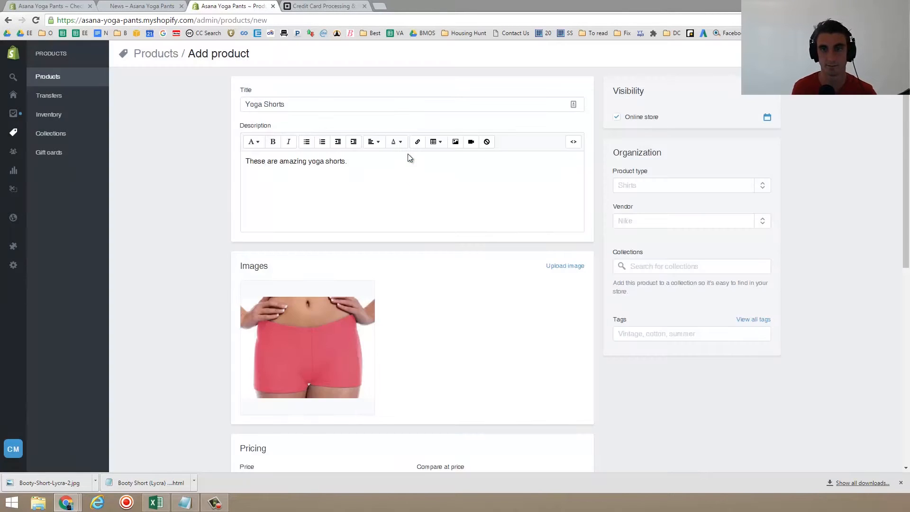
- Set the product price to $29.99
{"action": "scroll", "coordinate": [400, 196], "scroll_direction": "down", "scroll_amount": 4}
{"action": "left_click", "coordinate": [277, 290]}
{"action": "key", "text": "BackSpace"}
{"action": "key", "text": "BackSpace"}
{"action": "key", "text": "BackSpace"}
{"action": "key", "text": "BackSpace"}
{"action": "type", "text": "29.99"}
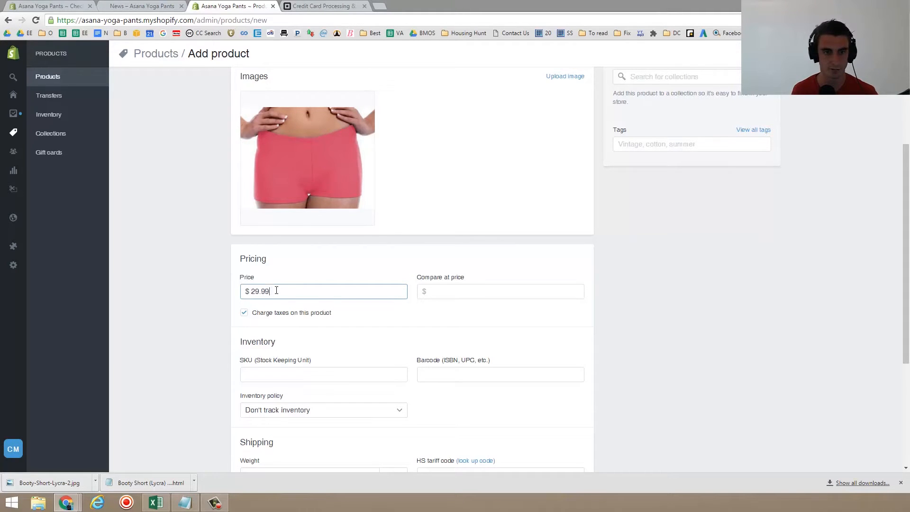
- Set the compare-at price to $45
{"action": "left_click", "coordinate": [450, 294]}
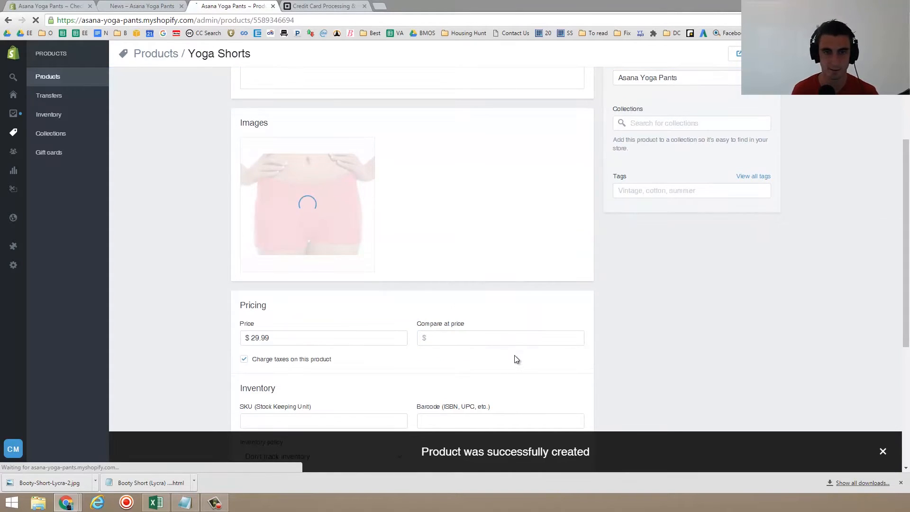
{"action": "left_click", "coordinate": [474, 338]}
{"action": "type", "text": "39"}
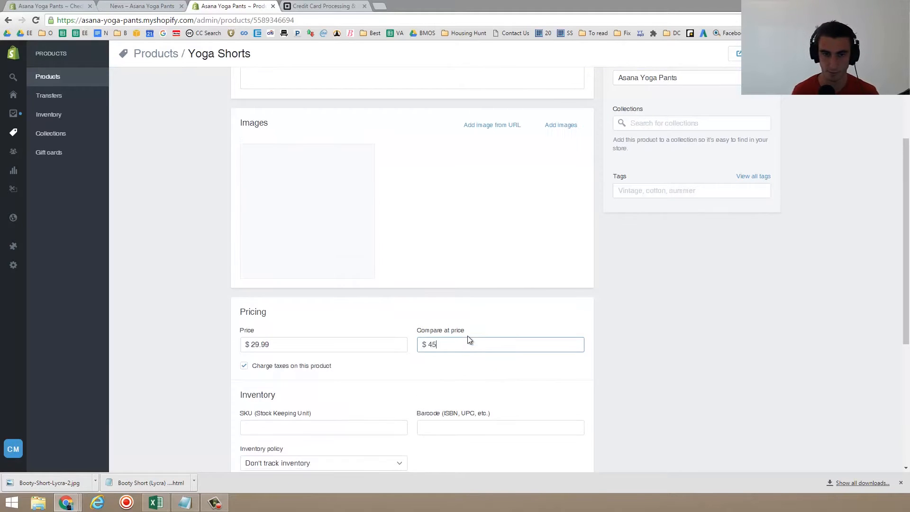
- Open the search engine listing settings and set the page title to Yoga Shorts in 55 Colors!
{"action": "scroll", "coordinate": [402, 366], "scroll_direction": "up", "scroll_amount": 4}
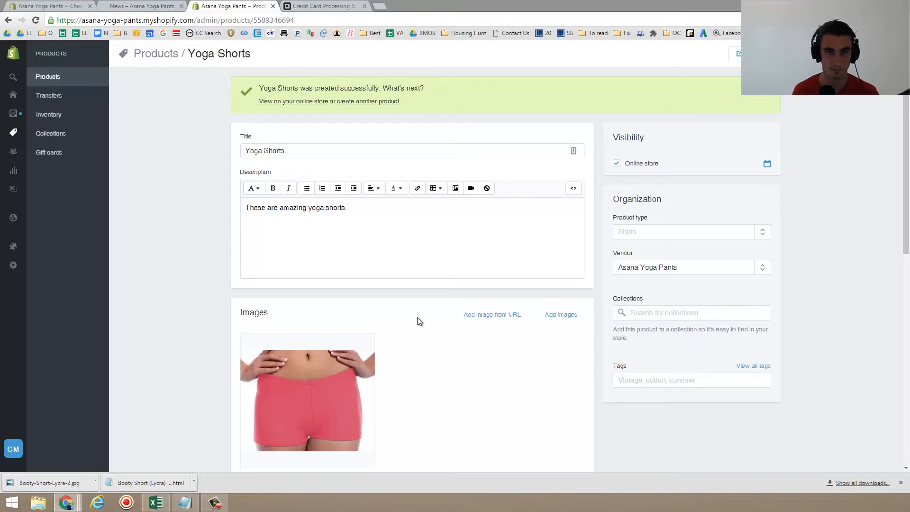
{"action": "scroll", "coordinate": [419, 322], "scroll_direction": "down", "scroll_amount": 7}
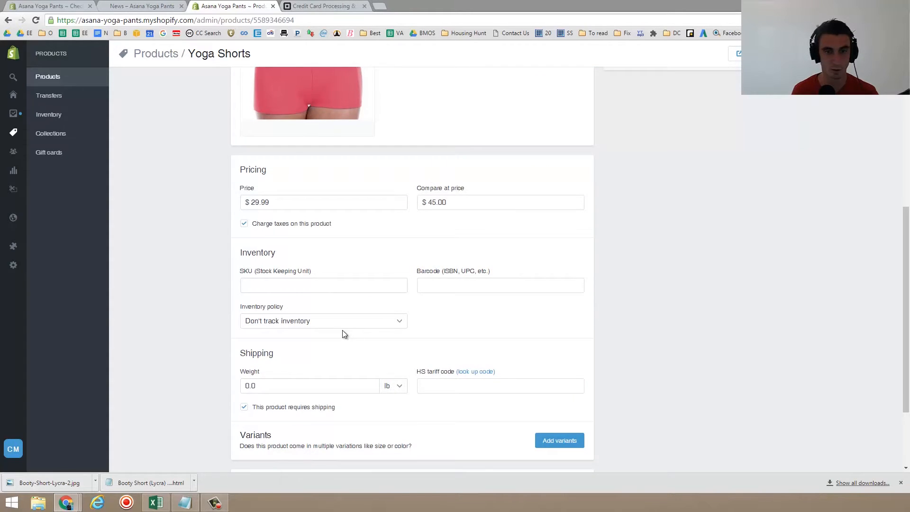
{"action": "scroll", "coordinate": [343, 327], "scroll_direction": "down", "scroll_amount": 2}
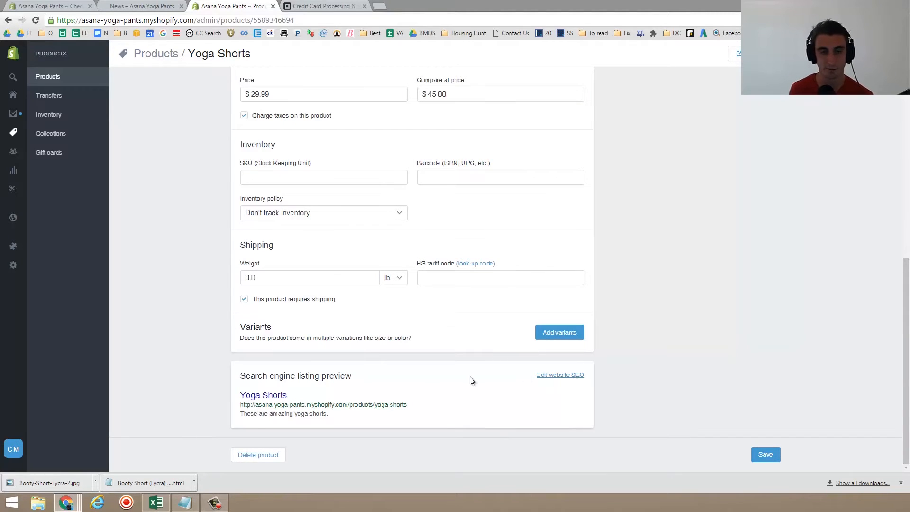
{"action": "left_click", "coordinate": [566, 376]}
{"action": "scroll", "coordinate": [365, 396], "scroll_direction": "down", "scroll_amount": 3}
{"action": "left_click", "coordinate": [298, 306]}
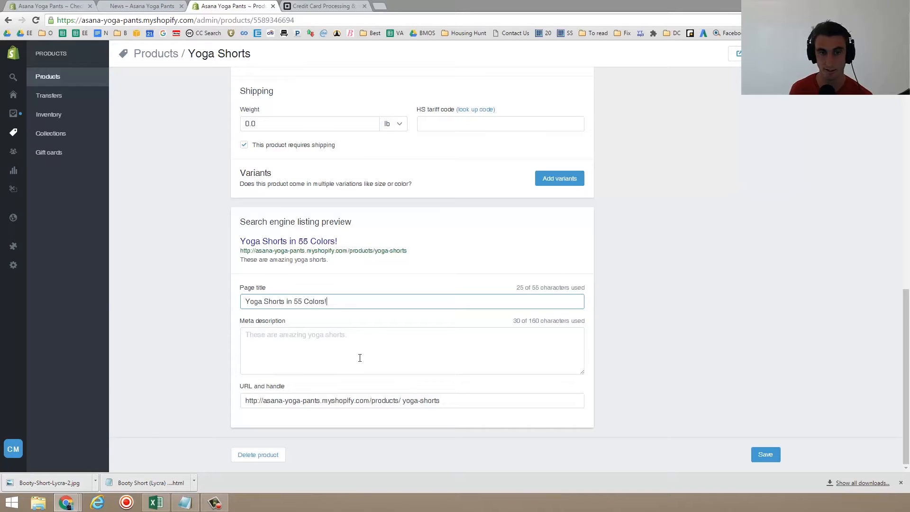
{"action": "left_click", "coordinate": [420, 402]}
{"action": "left_click_drag", "start_coordinate": [439, 401], "coordinate": [394, 397]}
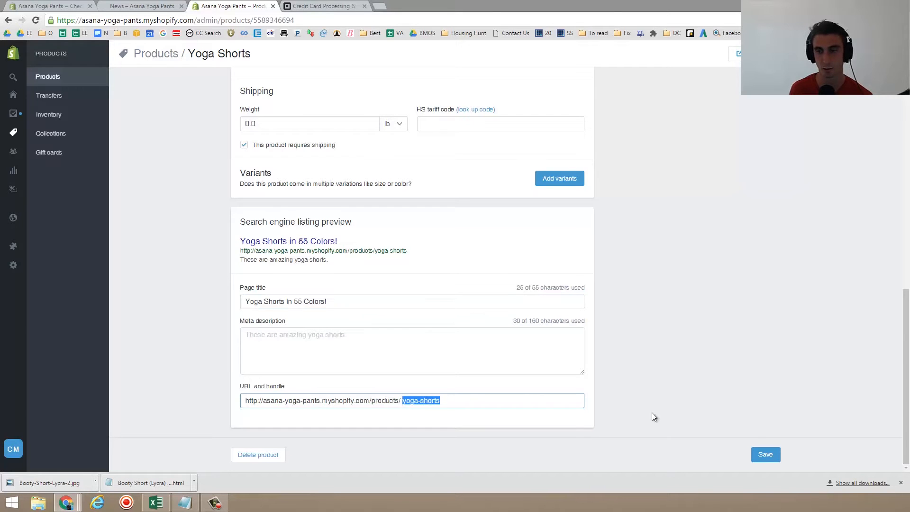
{"action": "scroll", "coordinate": [677, 401], "scroll_direction": "up", "scroll_amount": 12}
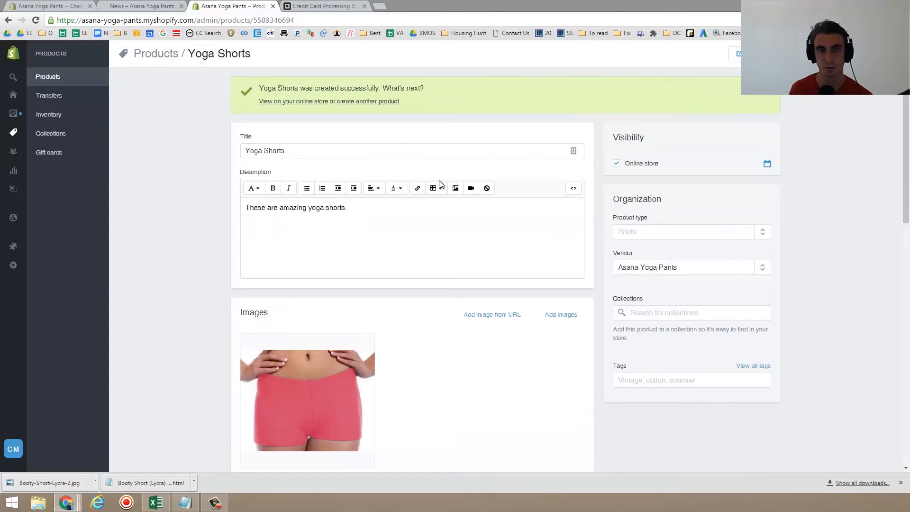
{"action": "scroll", "coordinate": [533, 273], "scroll_direction": "down", "scroll_amount": 4}
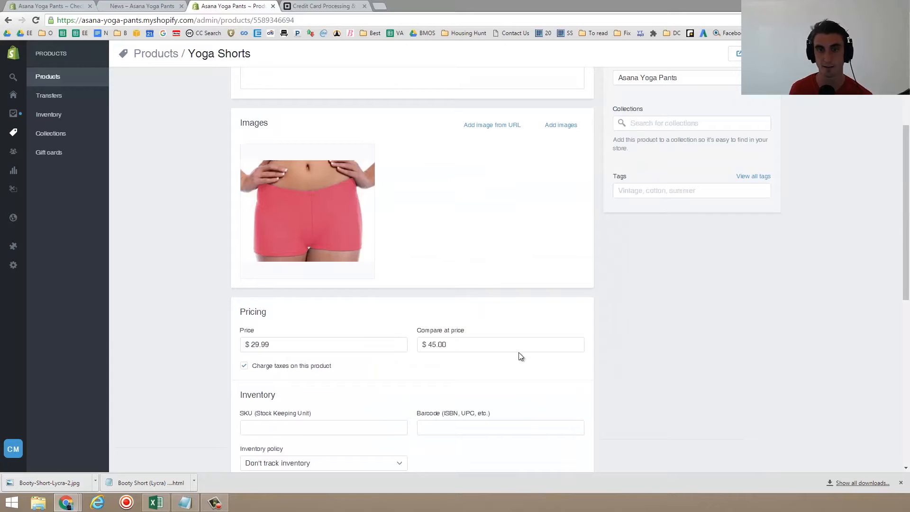
- Add a Size variant option with the values Small, Medium and Large
{"action": "scroll", "coordinate": [521, 356], "scroll_direction": "down", "scroll_amount": 8}
{"action": "left_click", "coordinate": [562, 180]}
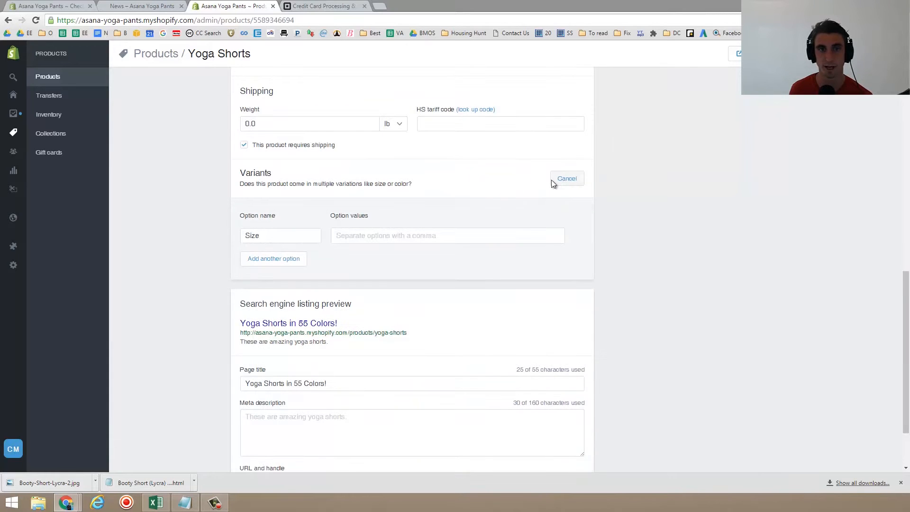
{"action": "left_click", "coordinate": [360, 233]}
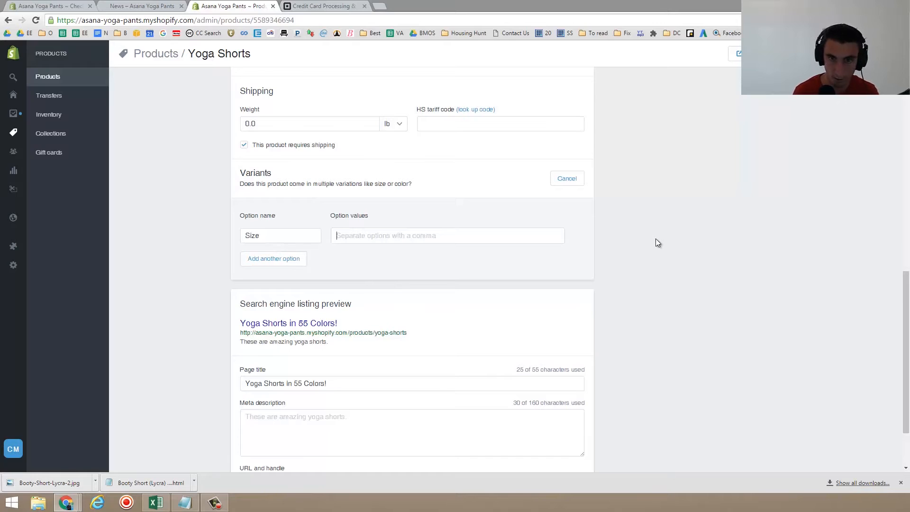
{"action": "type", "text": "s,m,l"}
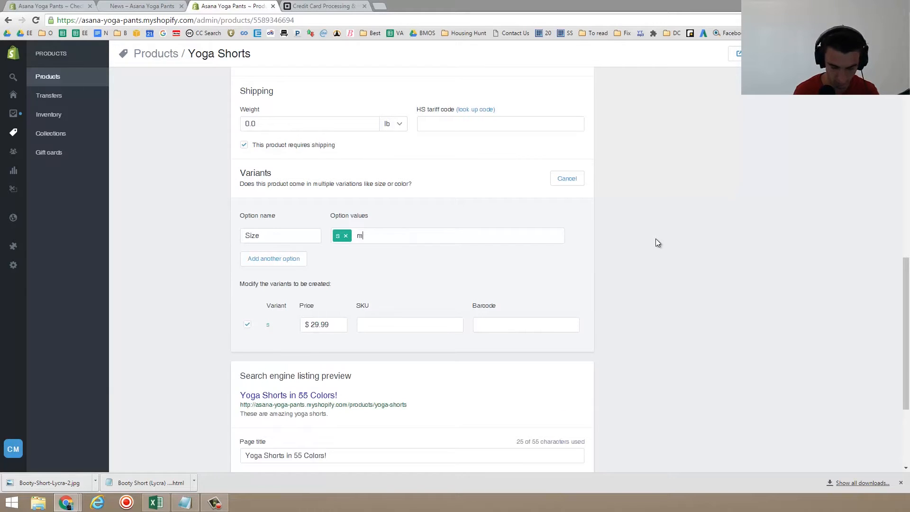
{"action": "key", "text": "BackSpace"}
{"action": "key", "text": "BackSpace"}
{"action": "type", "text": "Small,Medi"}
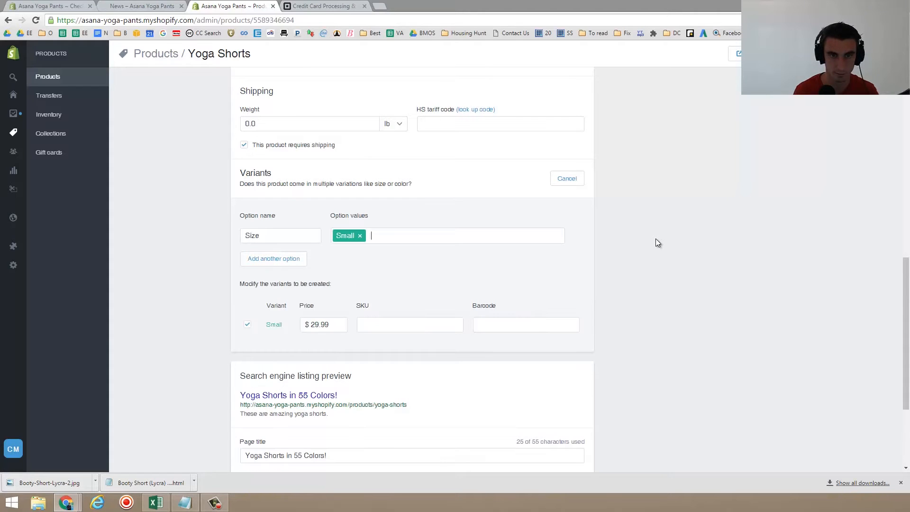
{"action": "type", "text": "um"}
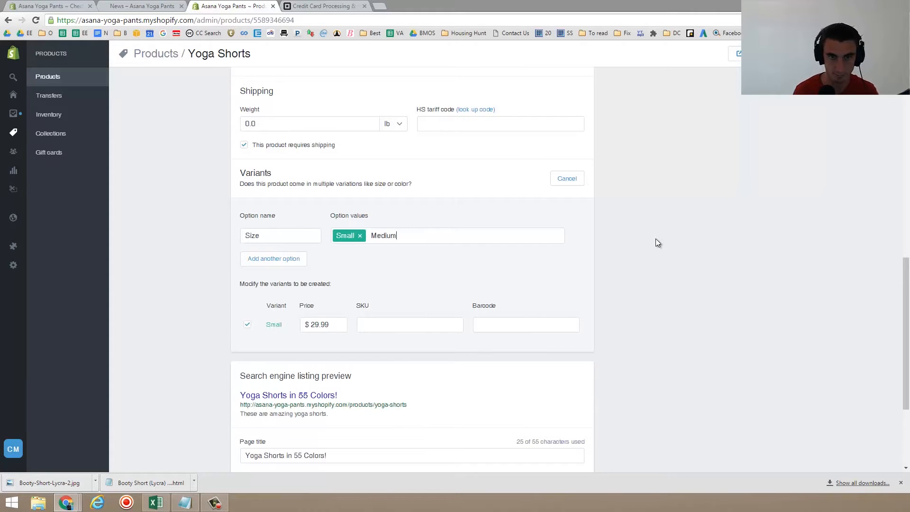
{"action": "type", "text": ",Large,"}
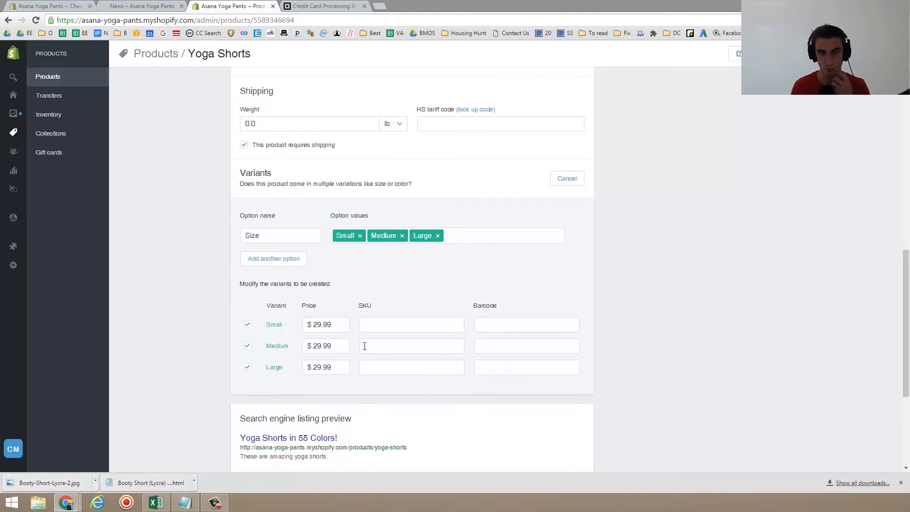
{"action": "scroll", "coordinate": [815, 154], "scroll_direction": "up", "scroll_amount": 6}
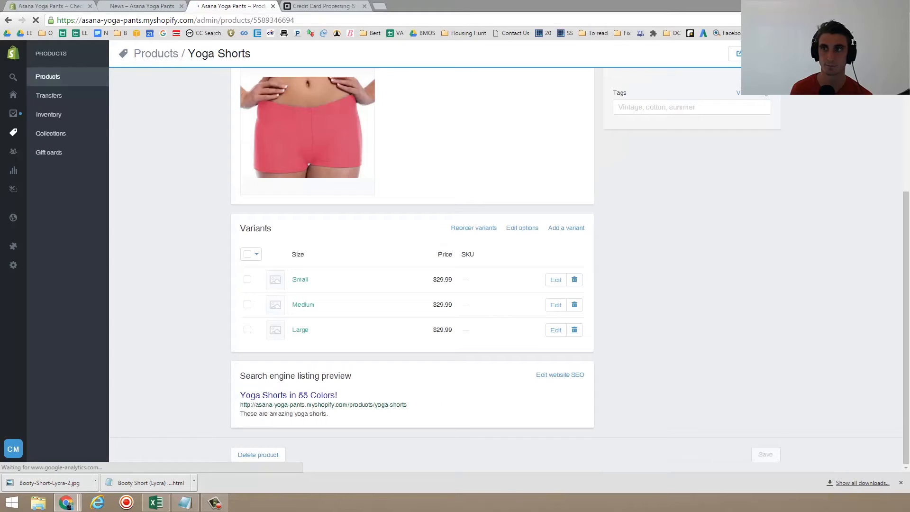
- Open the product's page in the online store and examine its sale price display
{"action": "left_click", "coordinate": [742, 54]}
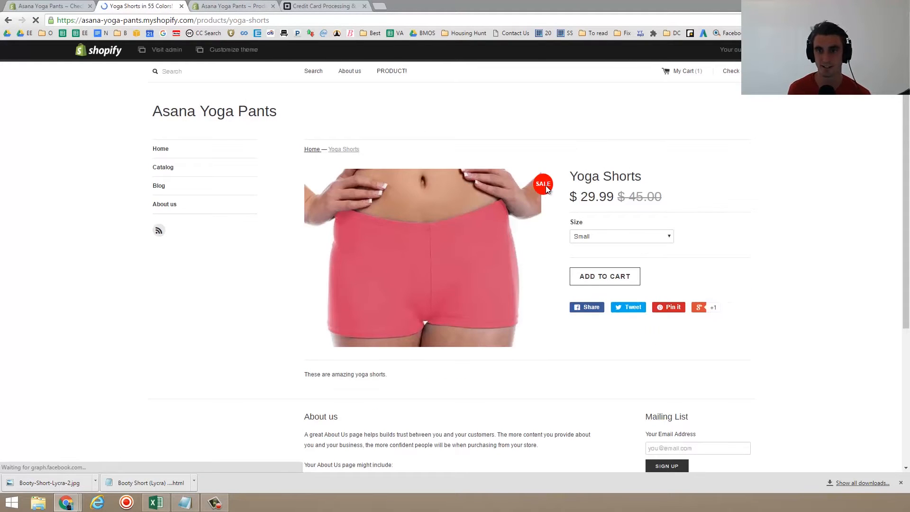
{"action": "triple_click", "coordinate": [646, 197]}
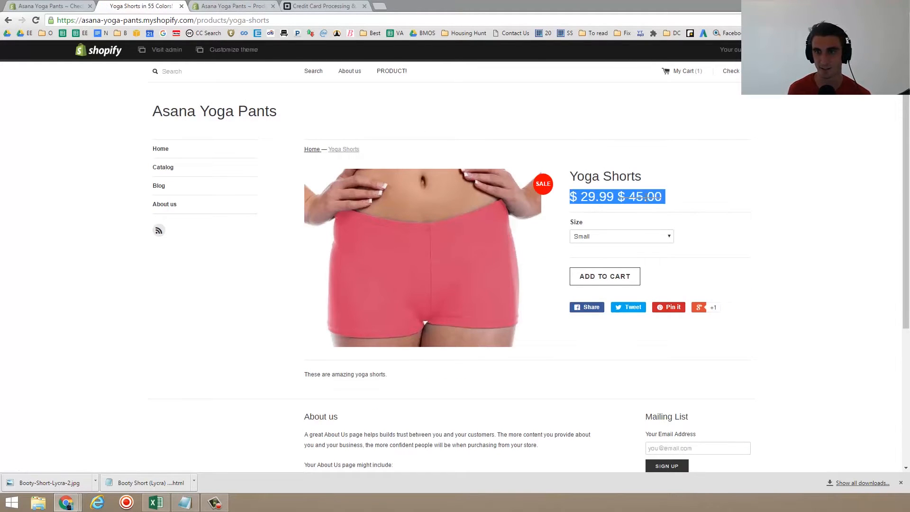
{"action": "left_click", "coordinate": [649, 196]}
{"action": "left_click_drag", "start_coordinate": [599, 207], "coordinate": [596, 211]}
- Switch through the size options and add the Large Yoga Shorts to the cart
{"action": "left_click", "coordinate": [609, 237]}
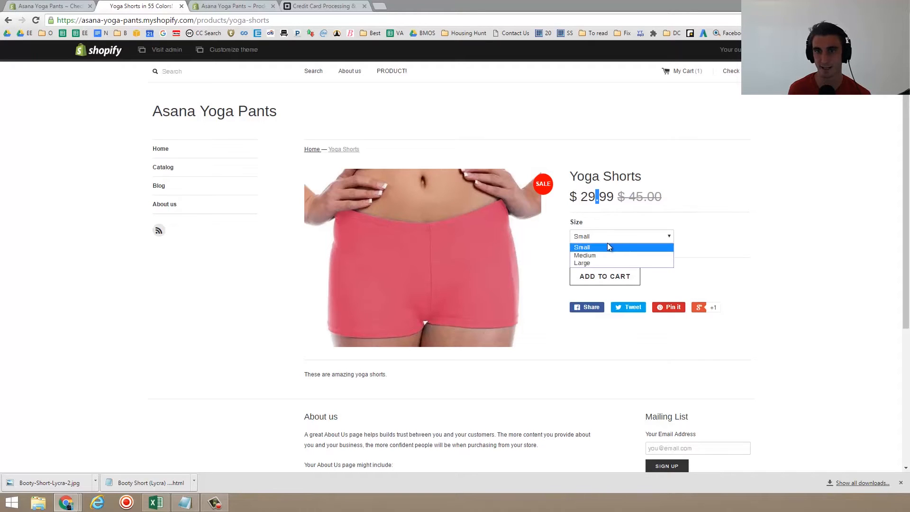
{"action": "left_click", "coordinate": [607, 255]}
{"action": "left_click", "coordinate": [614, 237]}
{"action": "left_click", "coordinate": [613, 262]}
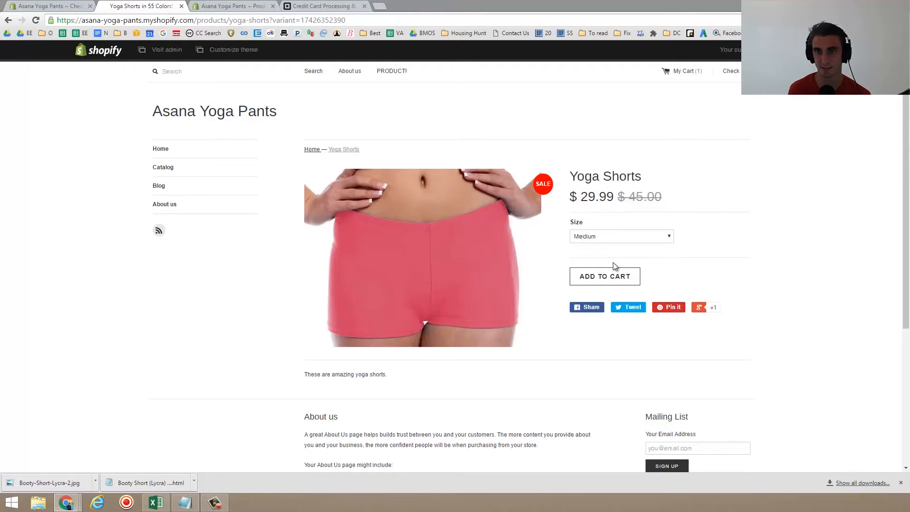
{"action": "left_click", "coordinate": [611, 281]}
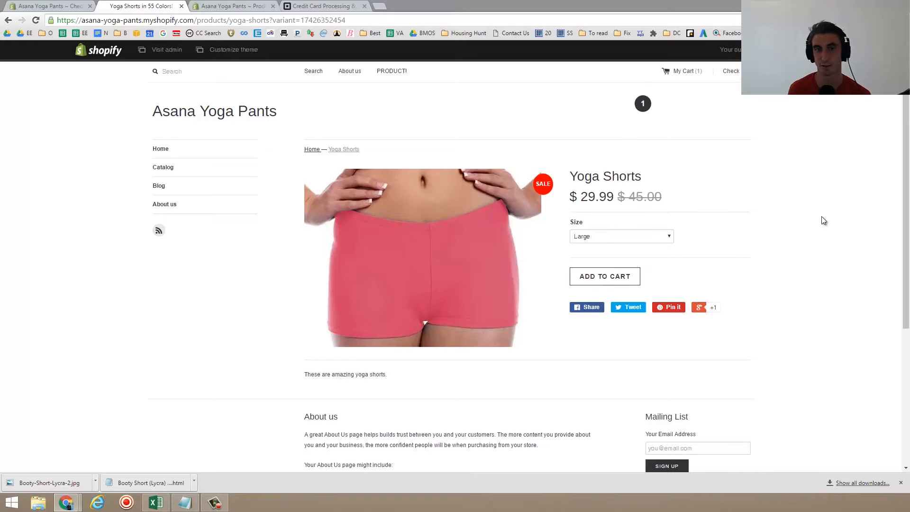
- Browse the admin's Products, Transfers, Inventory and Collections pages
{"action": "left_click", "coordinate": [69, 5]}
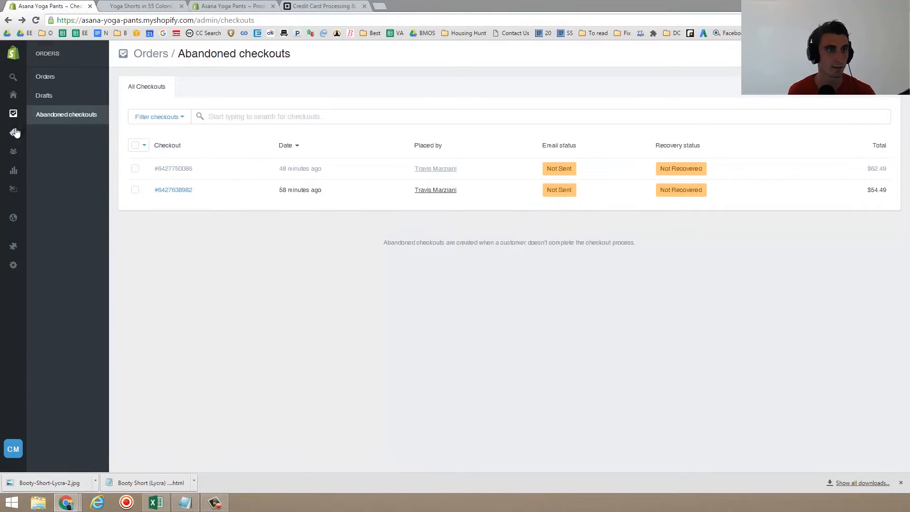
{"action": "mouse_move", "coordinate": [15, 133]}
{"action": "left_click", "coordinate": [78, 76]}
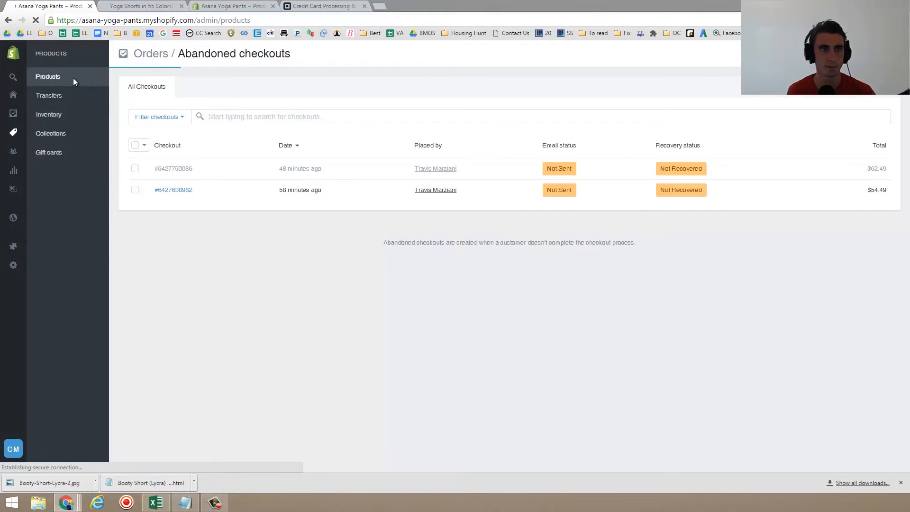
{"action": "left_click", "coordinate": [64, 101]}
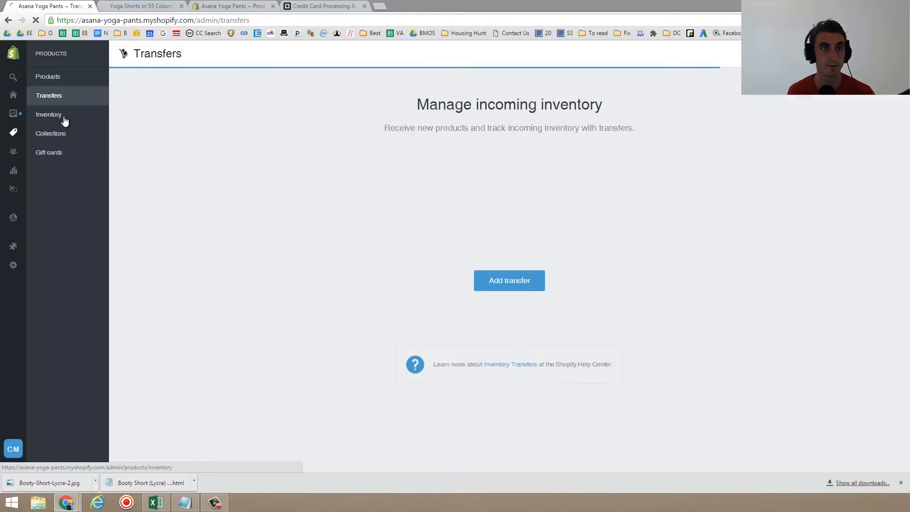
{"action": "left_click", "coordinate": [64, 119]}
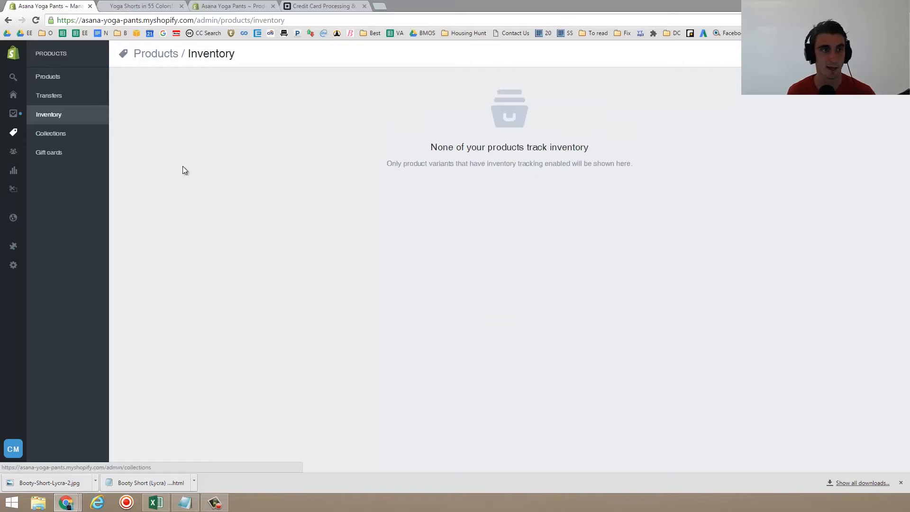
{"action": "left_click", "coordinate": [14, 134]}
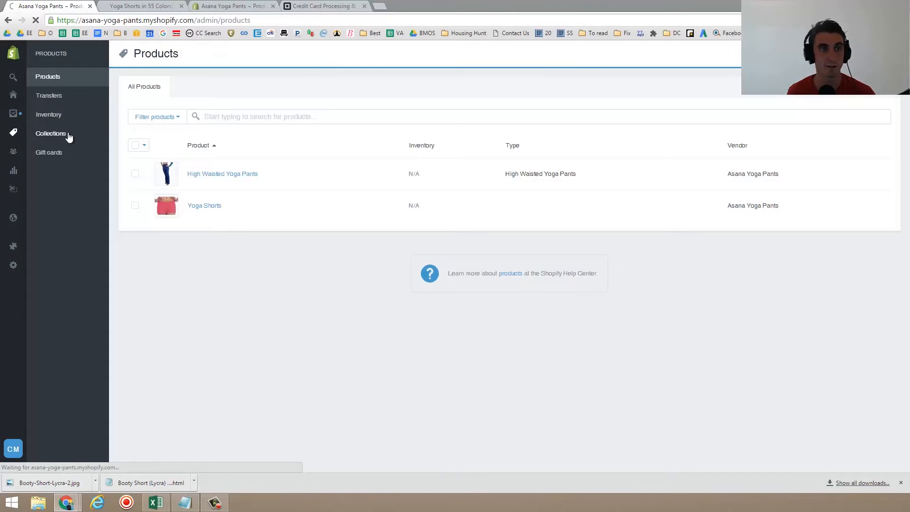
{"action": "left_click", "coordinate": [69, 136]}
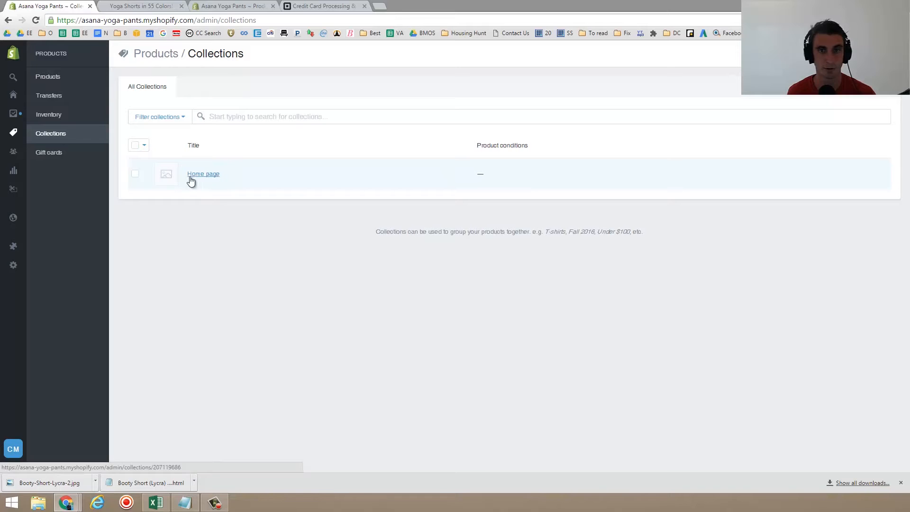
- Check which products the storefront home page features
{"action": "left_click", "coordinate": [141, 6]}
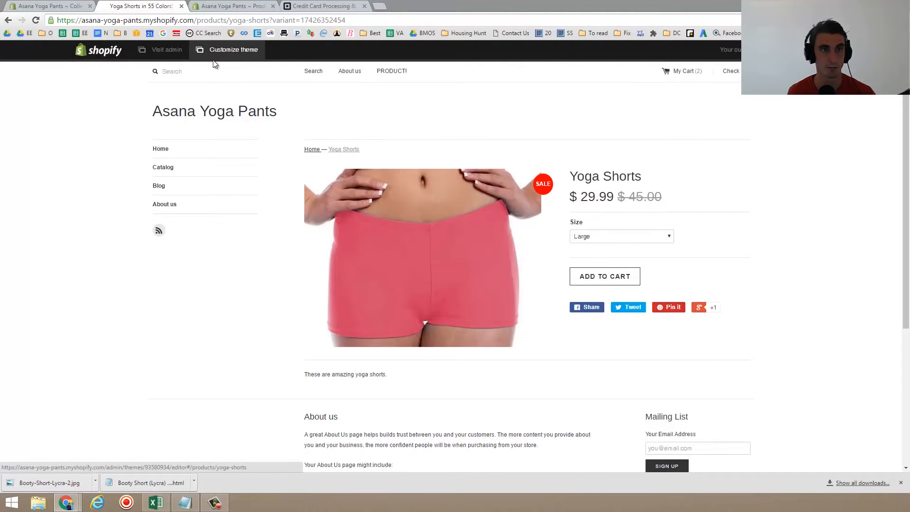
{"action": "left_click", "coordinate": [208, 117]}
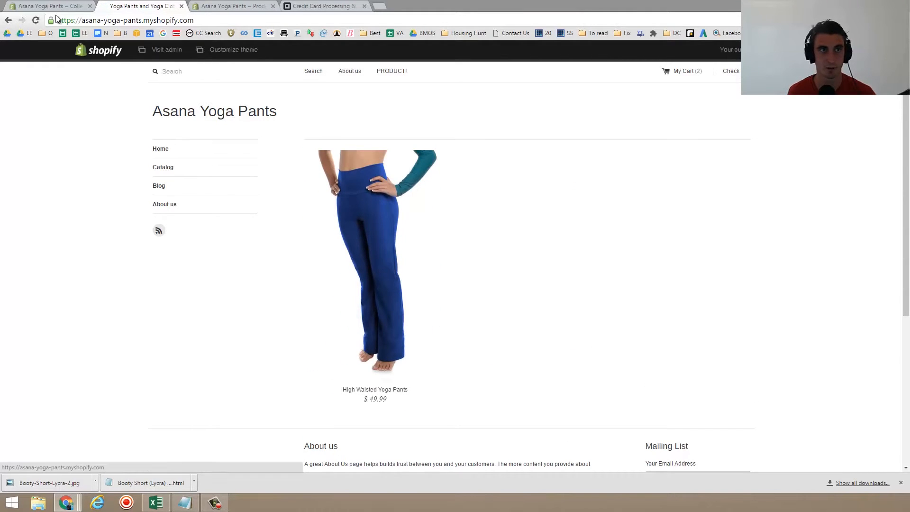
{"action": "left_click", "coordinate": [73, 5]}
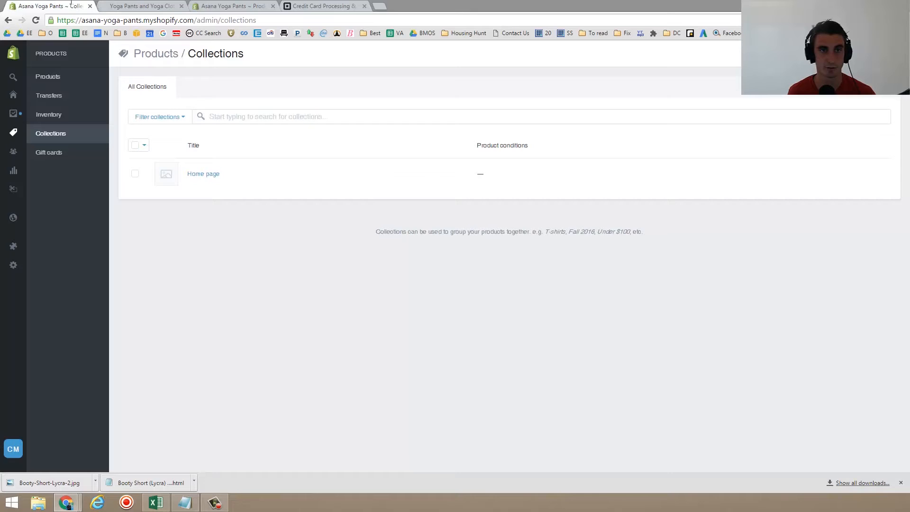
- Add Yoga Shorts to the Home page collection's products
{"action": "left_click", "coordinate": [207, 174]}
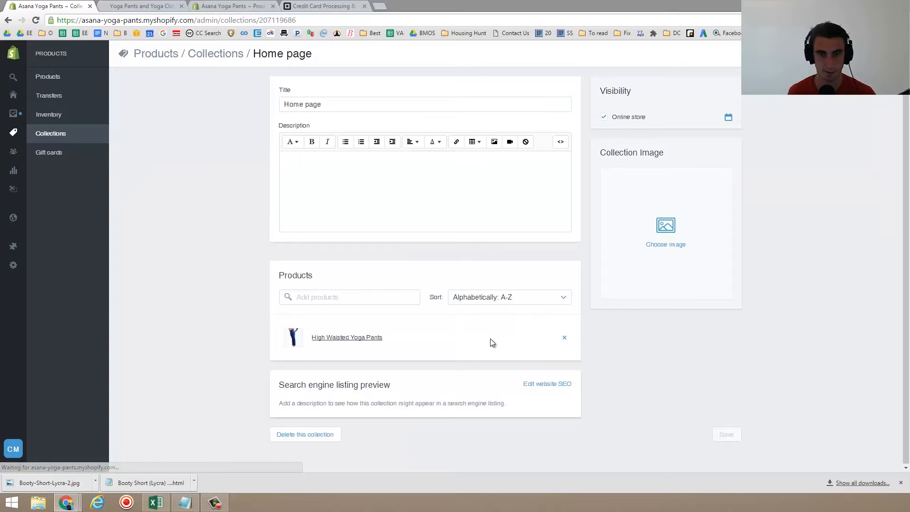
{"action": "left_click", "coordinate": [338, 294]}
{"action": "type", "text": "yoga"}
{"action": "left_click", "coordinate": [333, 334]}
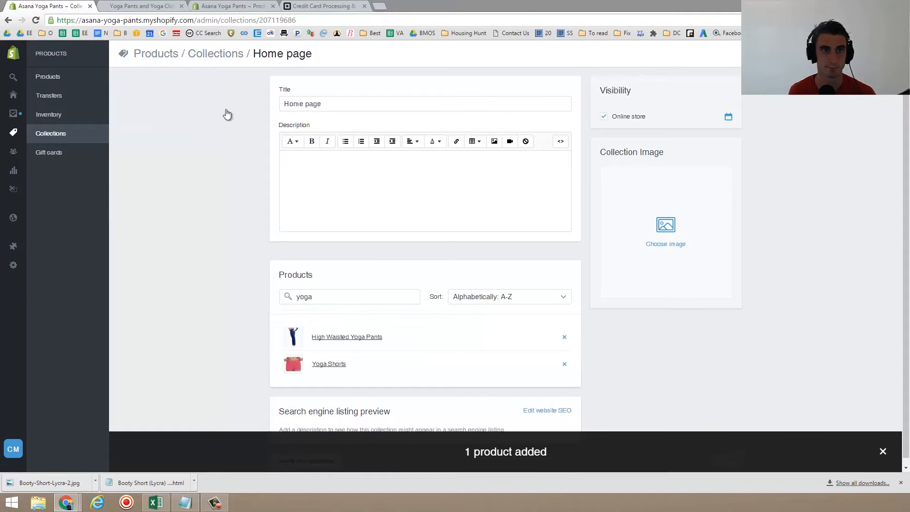
- Reload the storefront home page to check the featured products
{"action": "left_click", "coordinate": [219, 6]}
{"action": "left_click", "coordinate": [140, 6]}
{"action": "left_click", "coordinate": [206, 21]}
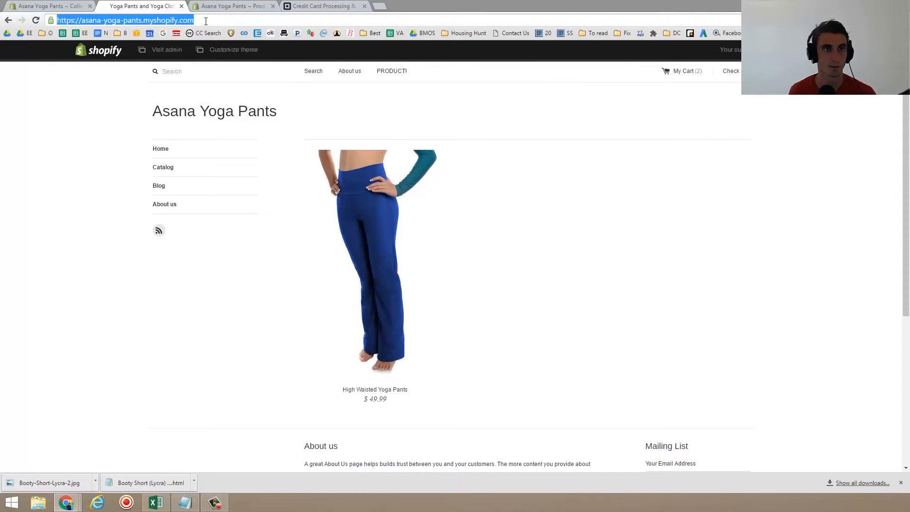
{"action": "key", "text": "Return"}
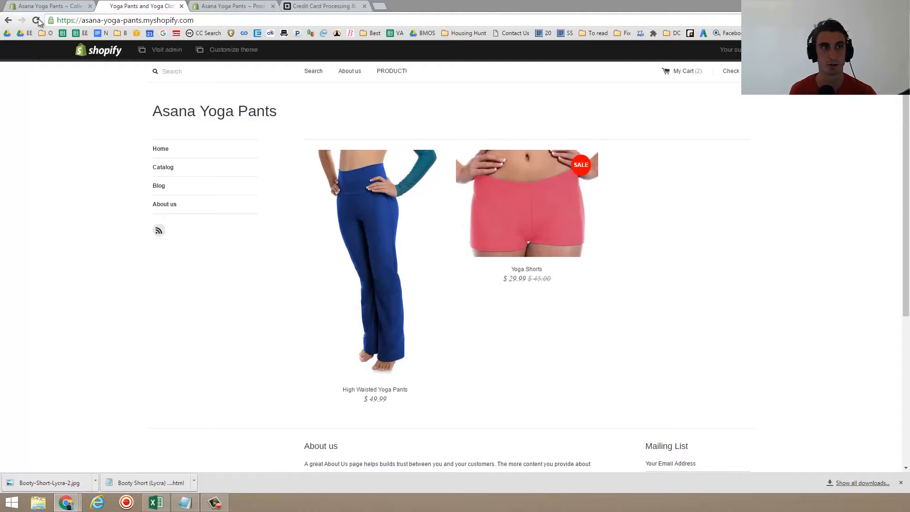
- Open the Gift cards page in the admin
{"action": "left_click", "coordinate": [49, 7]}
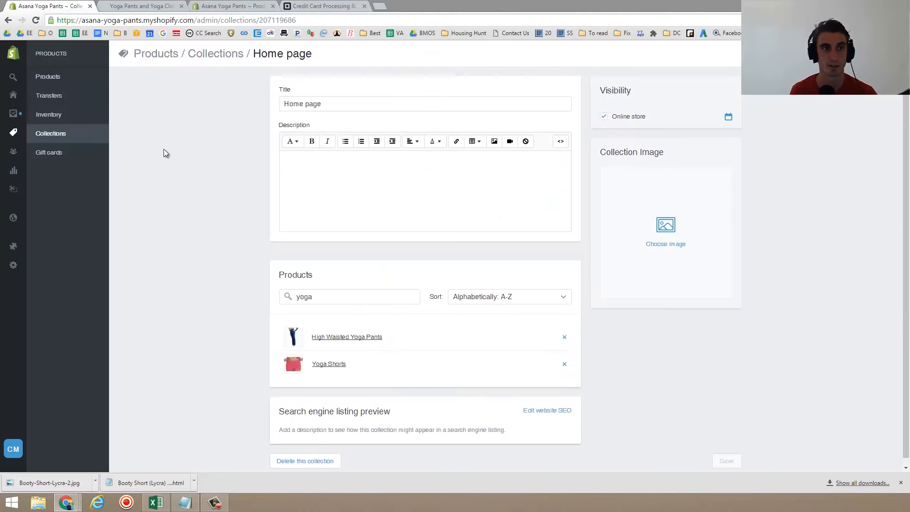
{"action": "left_click", "coordinate": [69, 156]}
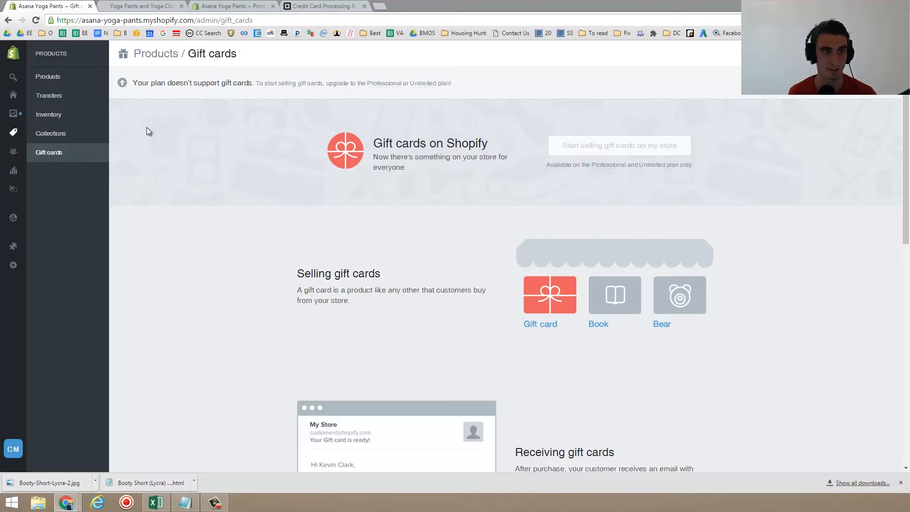
{"action": "mouse_move", "coordinate": [11, 155]}
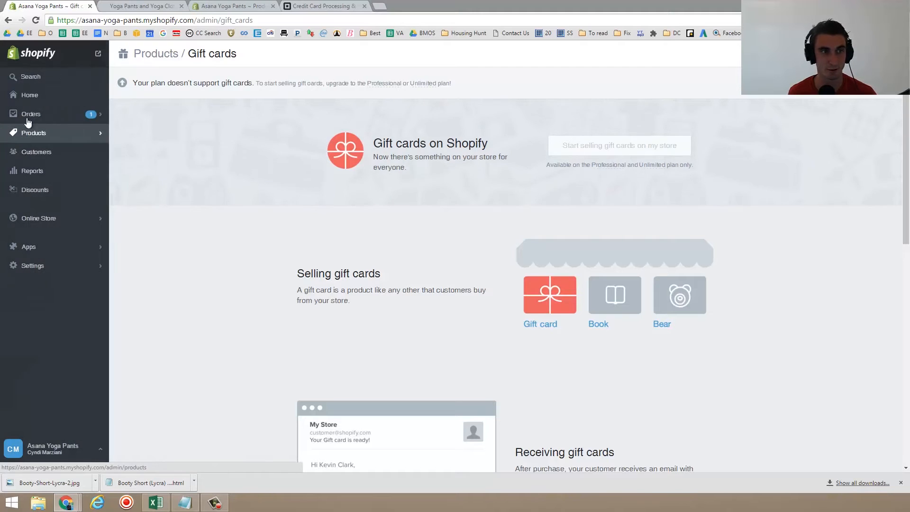
- Open the customer list and view each customer's details page
{"action": "left_click", "coordinate": [55, 158]}
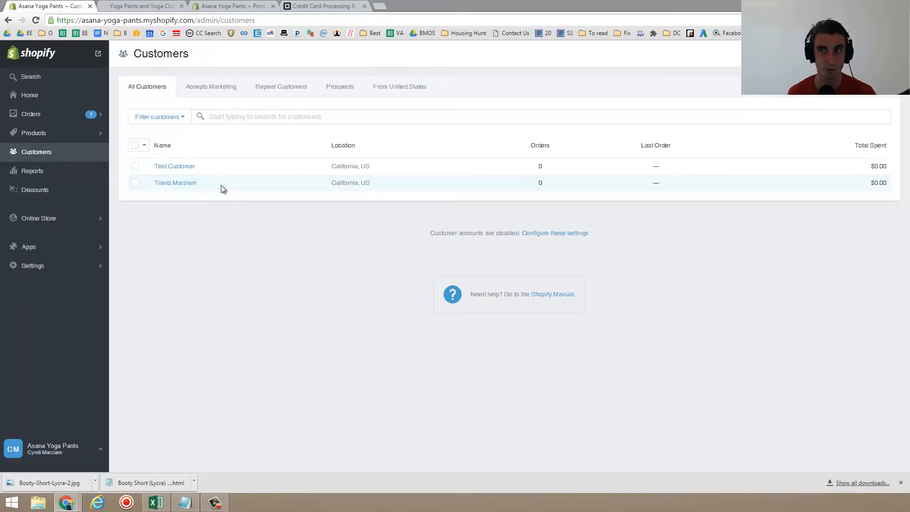
{"action": "left_click", "coordinate": [184, 184]}
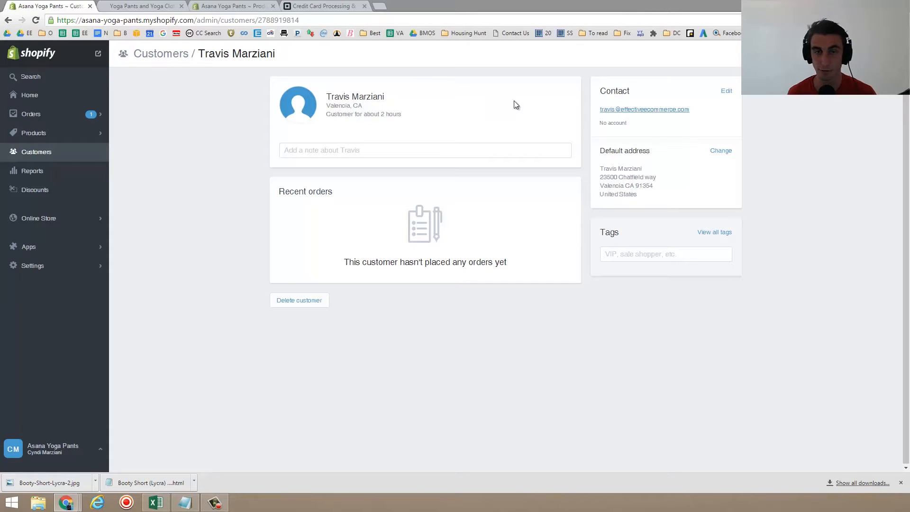
{"action": "left_click", "coordinate": [8, 20]}
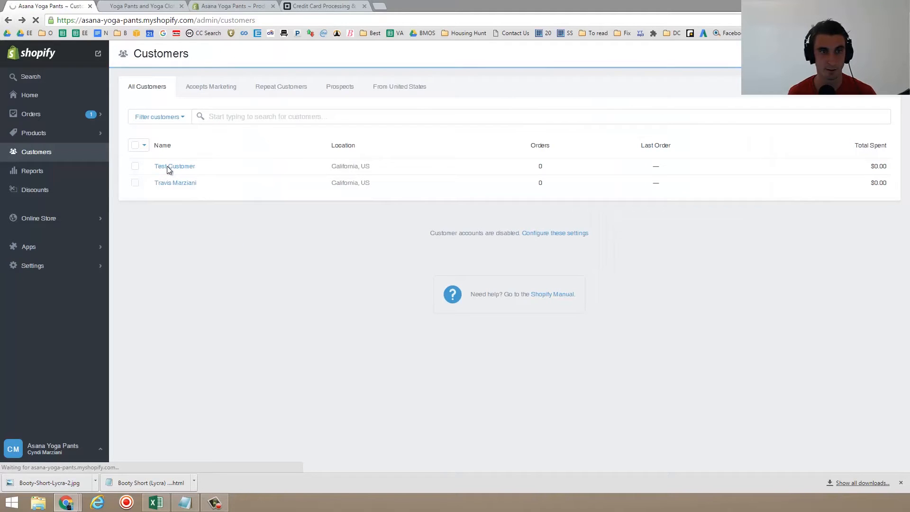
{"action": "left_click", "coordinate": [175, 167]}
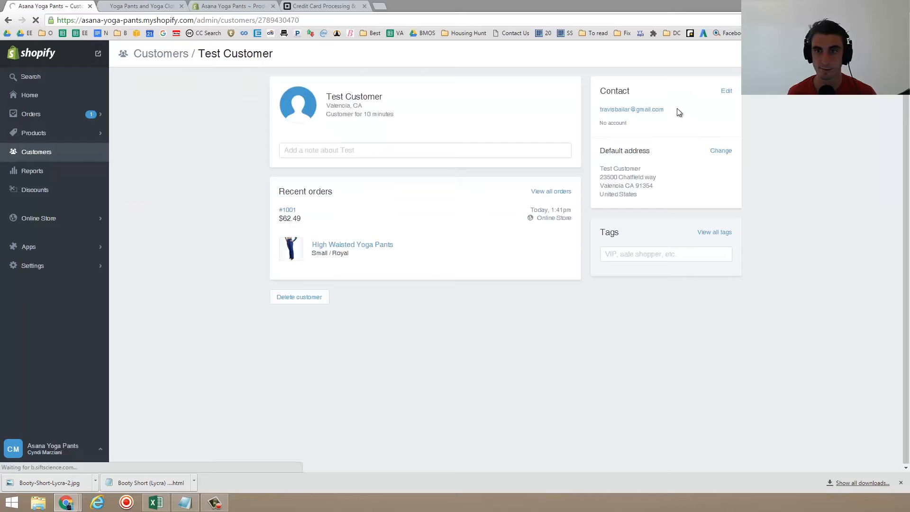
- Review the customer's recent order and tags, then return to the customer list
{"action": "triple_click", "coordinate": [287, 220]}
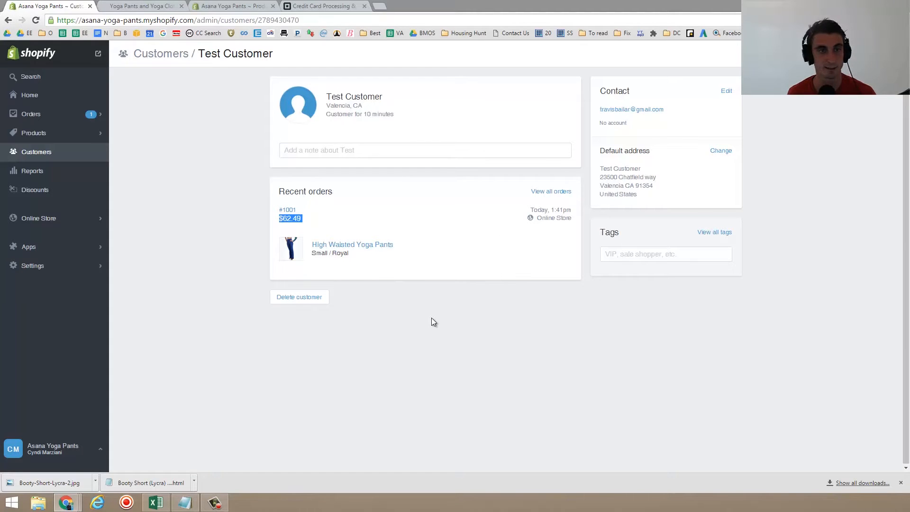
{"action": "left_click", "coordinate": [630, 253]}
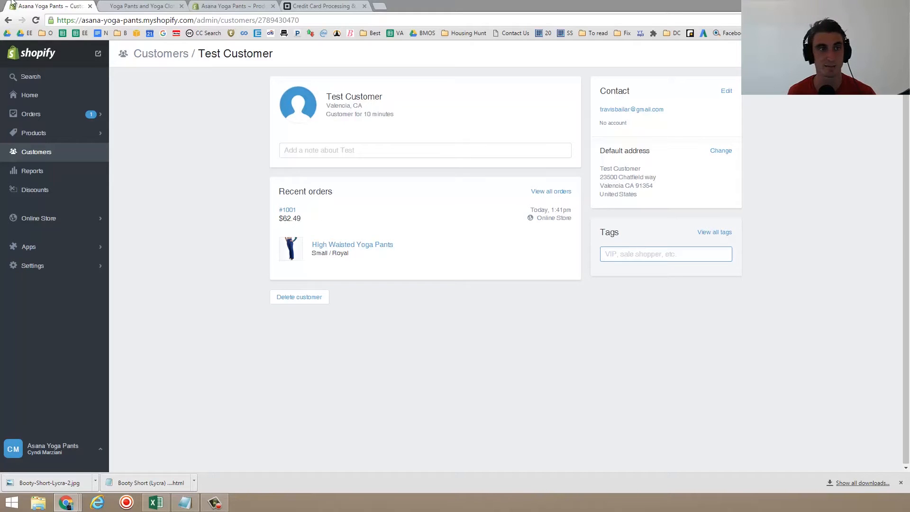
{"action": "left_click", "coordinate": [13, 19]}
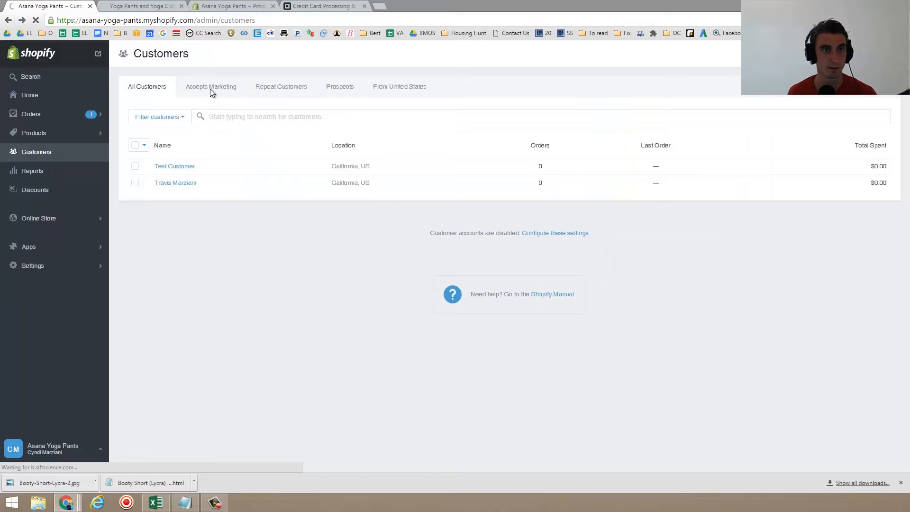
- Filter the customer list to customers whose number of orders is greater than 5
{"action": "left_click", "coordinate": [290, 87]}
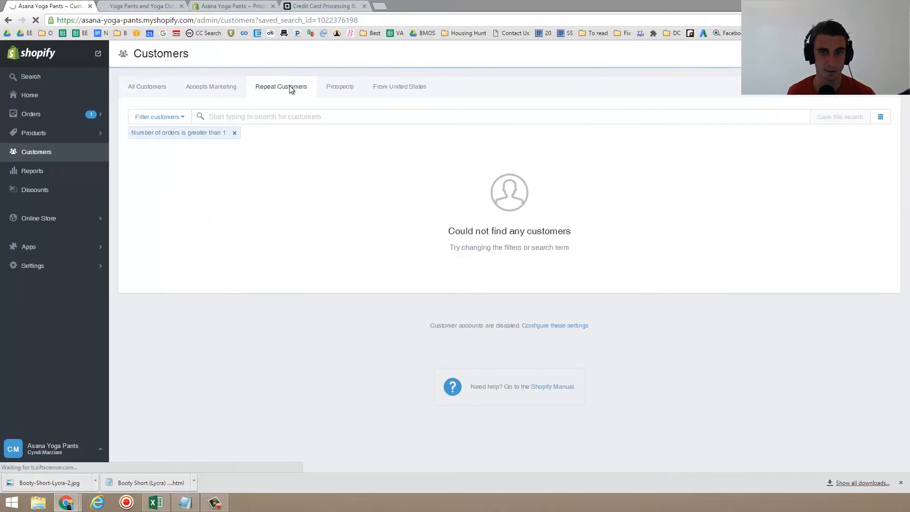
{"action": "left_click", "coordinate": [169, 118]}
{"action": "left_click", "coordinate": [218, 166]}
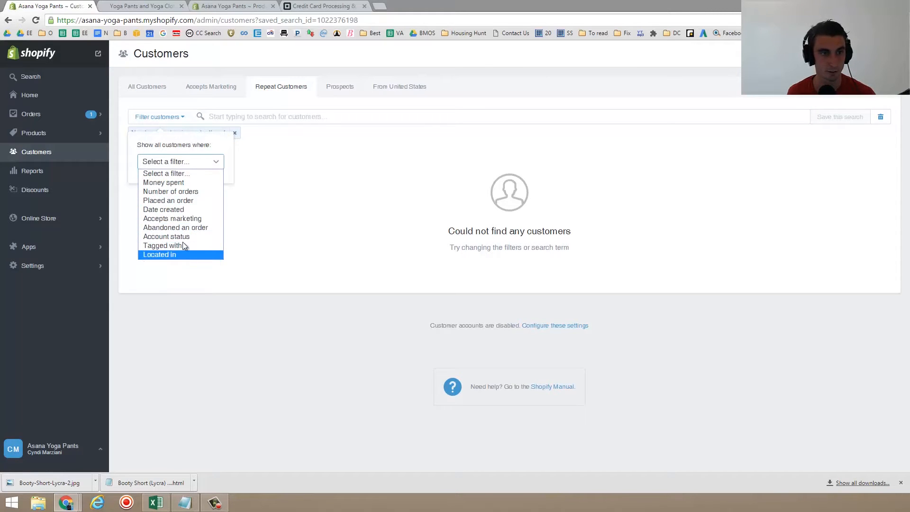
{"action": "left_click", "coordinate": [198, 192]}
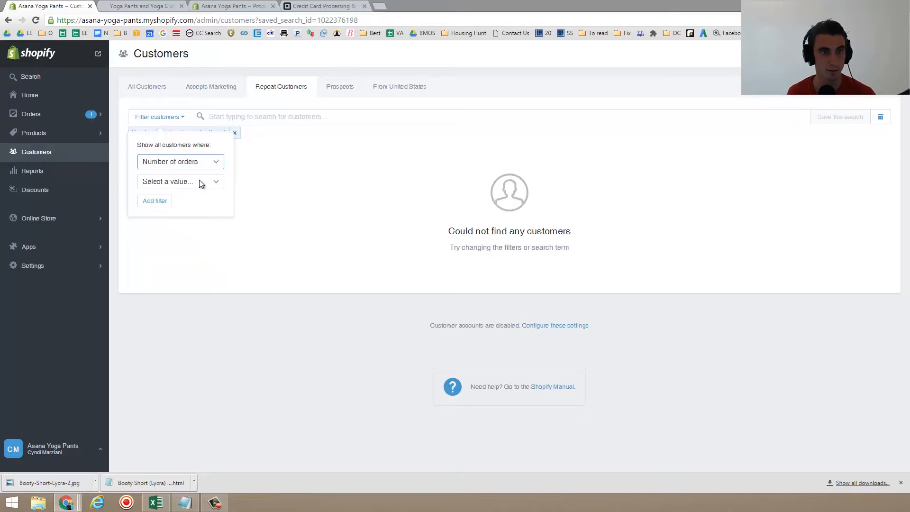
{"action": "left_click", "coordinate": [187, 184]}
{"action": "left_click", "coordinate": [190, 229]}
{"action": "left_click", "coordinate": [186, 202]}
{"action": "type", "text": "5"}
{"action": "left_click", "coordinate": [149, 225]}
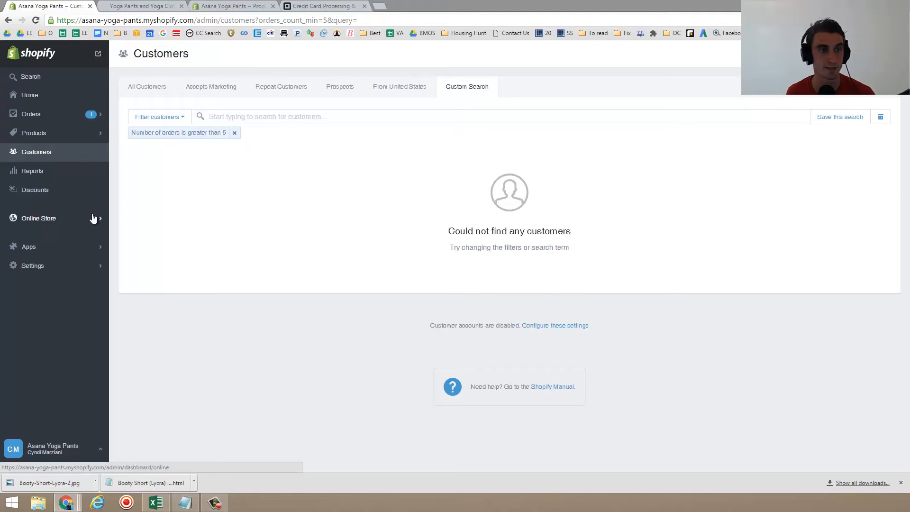
- Open the Reports page and browse the available report types
{"action": "left_click", "coordinate": [63, 177]}
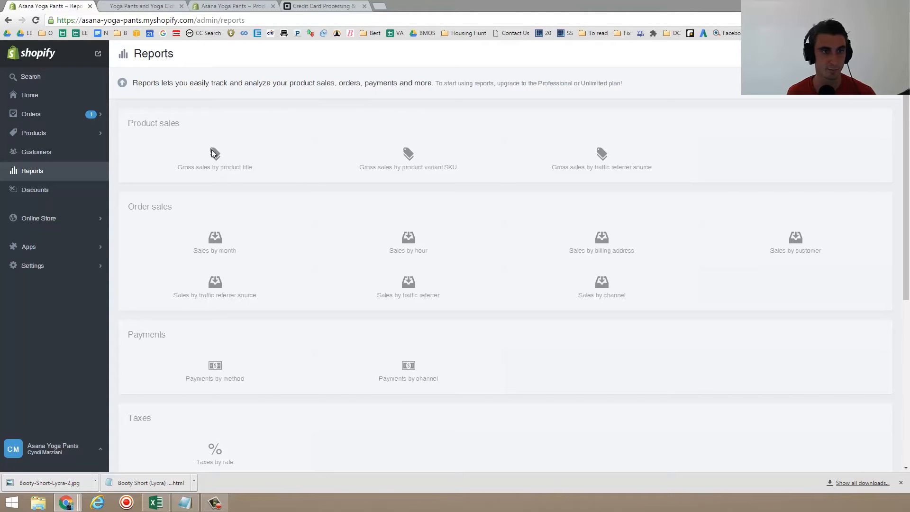
{"action": "scroll", "coordinate": [212, 153], "scroll_direction": "down", "scroll_amount": 6}
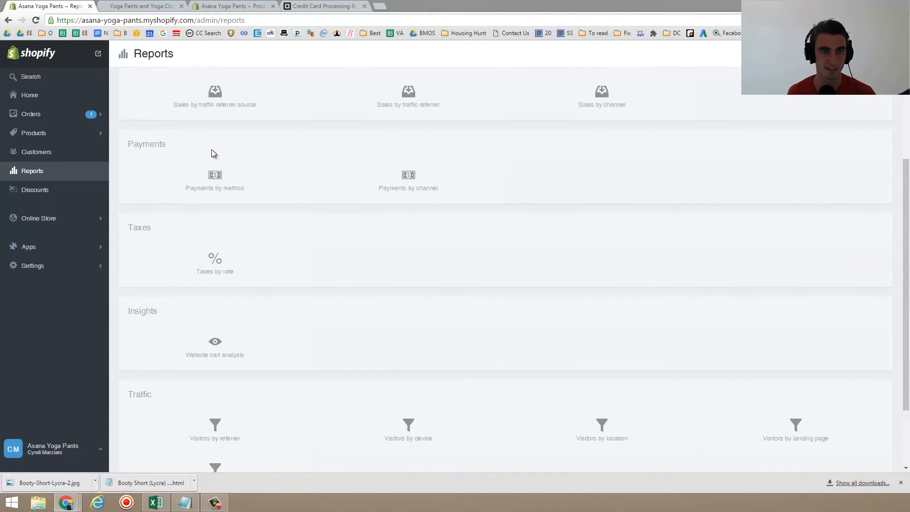
{"action": "scroll", "coordinate": [212, 153], "scroll_direction": "up", "scroll_amount": 5}
{"action": "scroll", "coordinate": [212, 150], "scroll_direction": "up", "scroll_amount": 1}
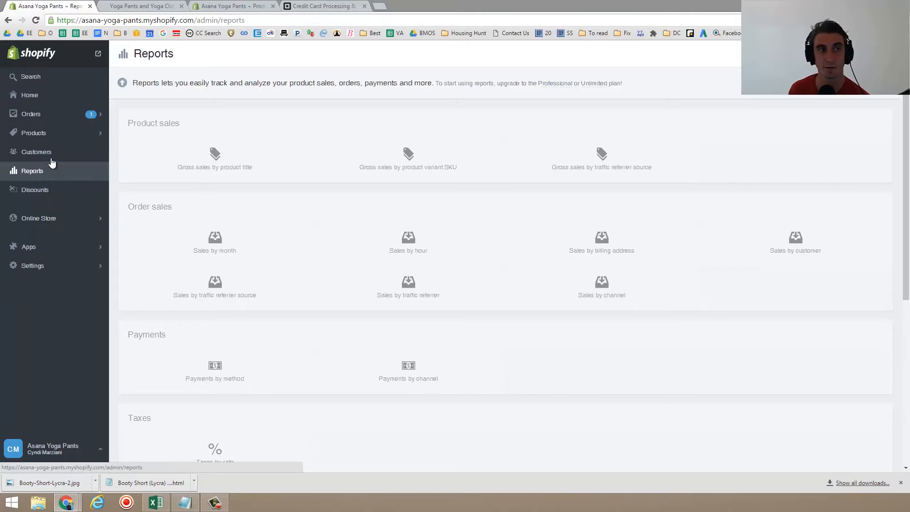
- Export all products as a CSV for Excel, Numbers and other spreadsheet programs
{"action": "left_click", "coordinate": [51, 137]}
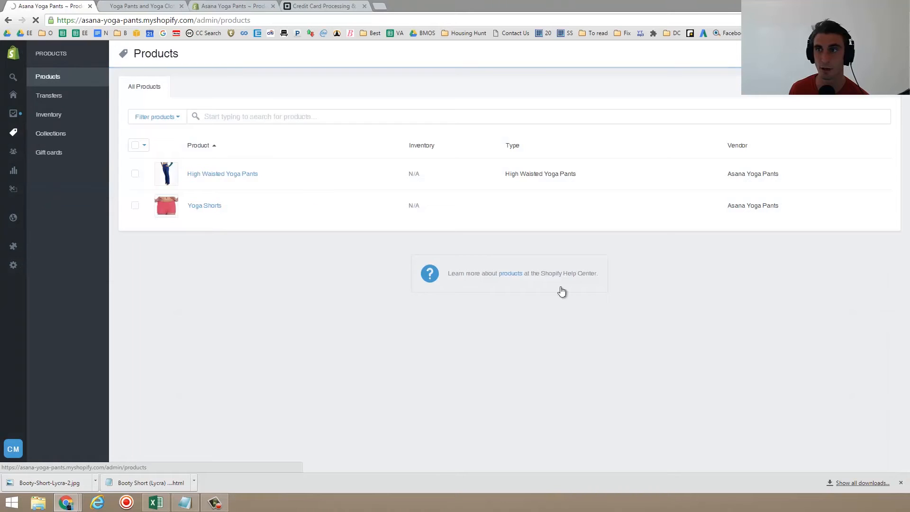
{"action": "left_click", "coordinate": [873, 53]}
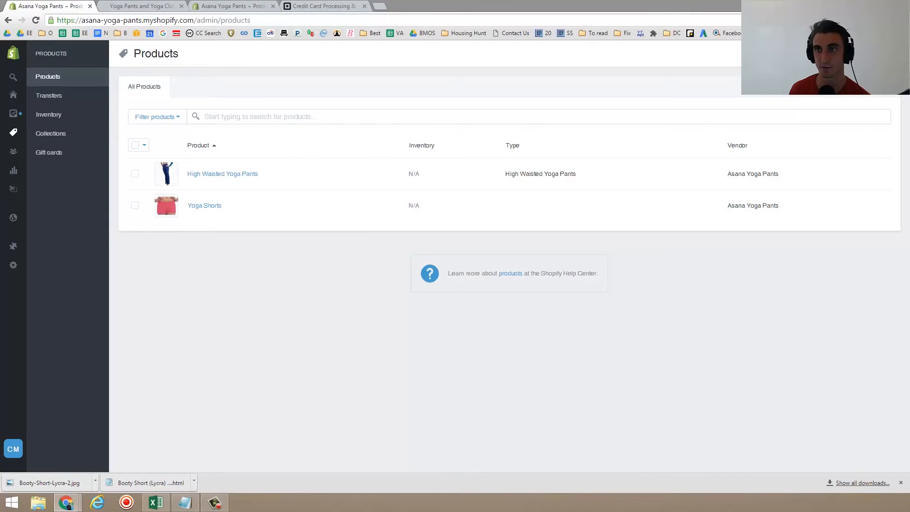
{"action": "left_click", "coordinate": [793, 53]}
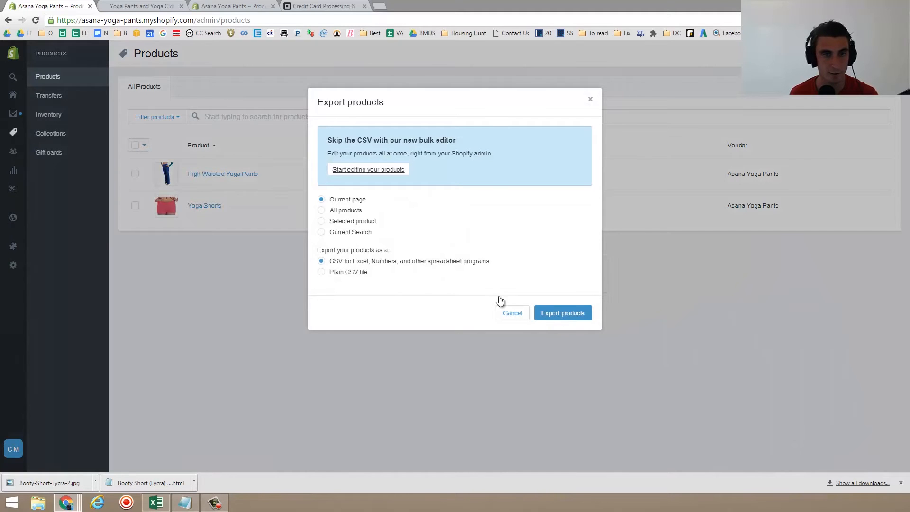
{"action": "left_click", "coordinate": [348, 211]}
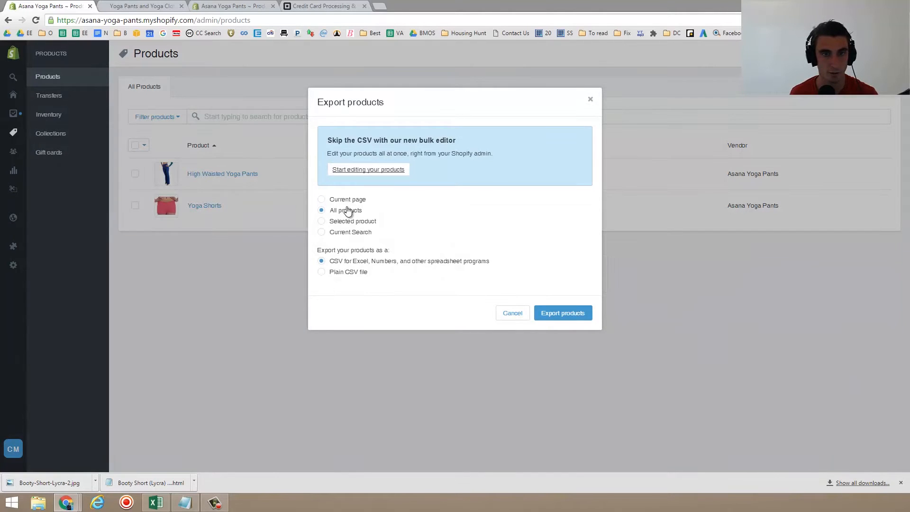
{"action": "left_click", "coordinate": [572, 314]}
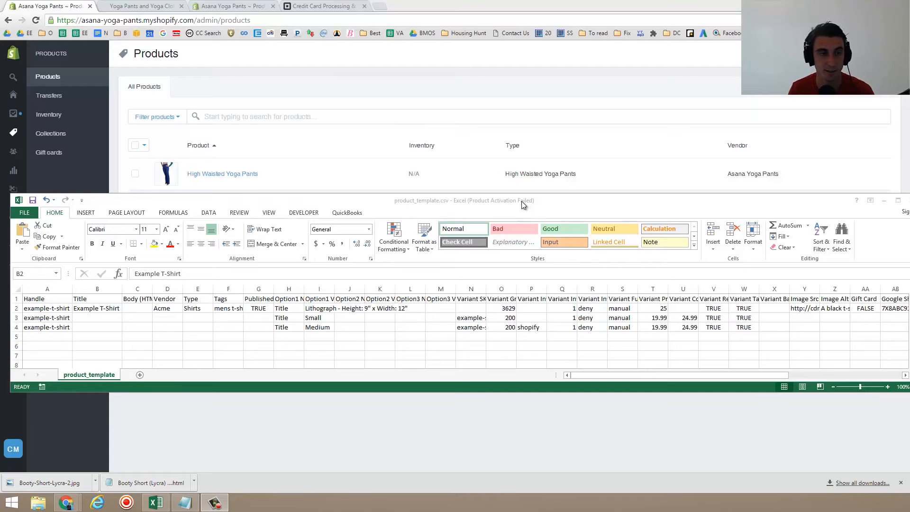
- Switch to Excel and examine the product CSV template's columns, widening the Option1 Value and Tags columns, then close it
{"action": "double_click", "coordinate": [522, 201]}
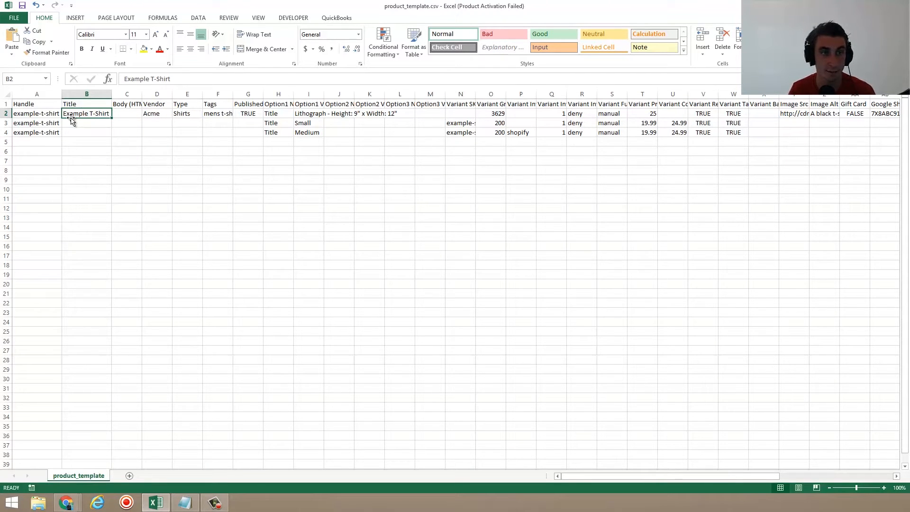
{"action": "left_click", "coordinate": [44, 116]}
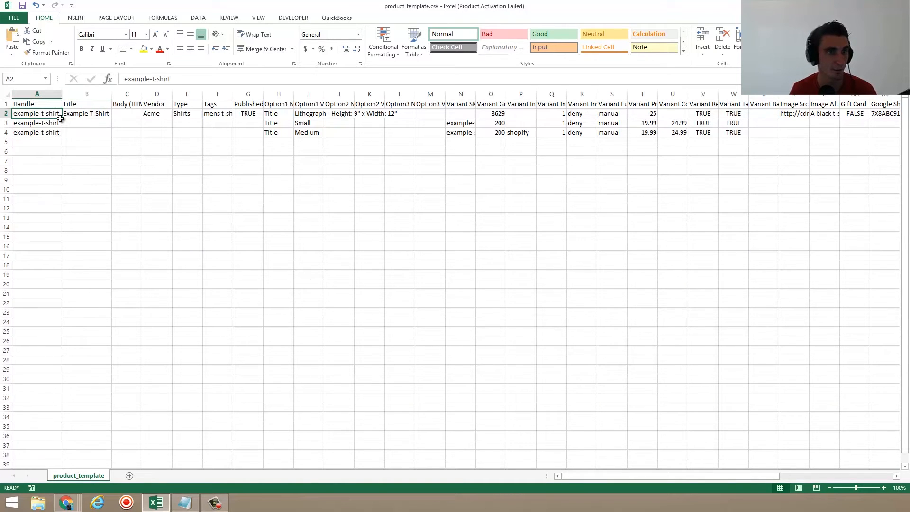
{"action": "left_click", "coordinate": [81, 117]}
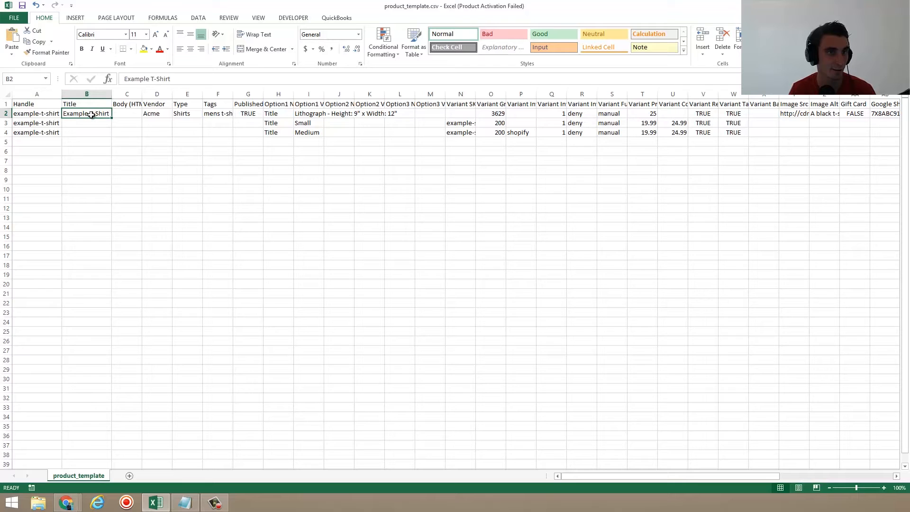
{"action": "left_click_drag", "start_coordinate": [147, 113], "coordinate": [327, 180]}
{"action": "left_click", "coordinate": [522, 170]}
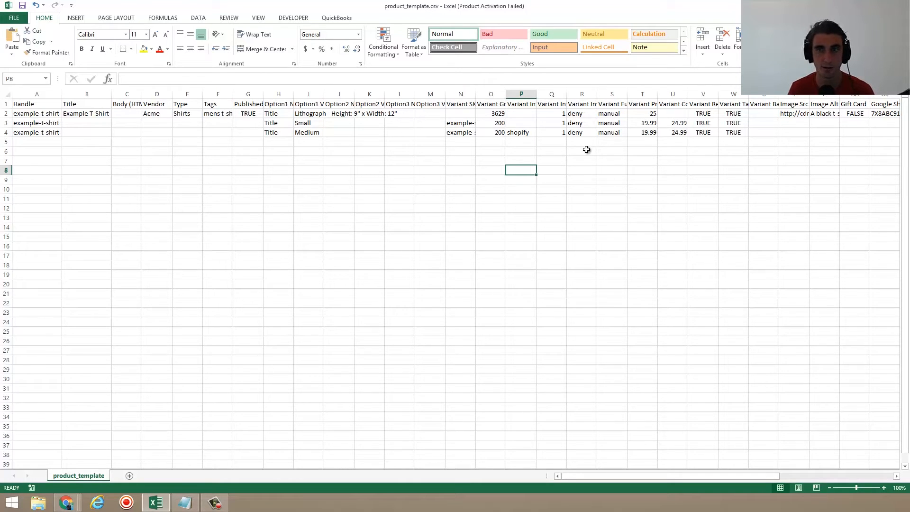
{"action": "left_click_drag", "start_coordinate": [324, 93], "coordinate": [455, 114]}
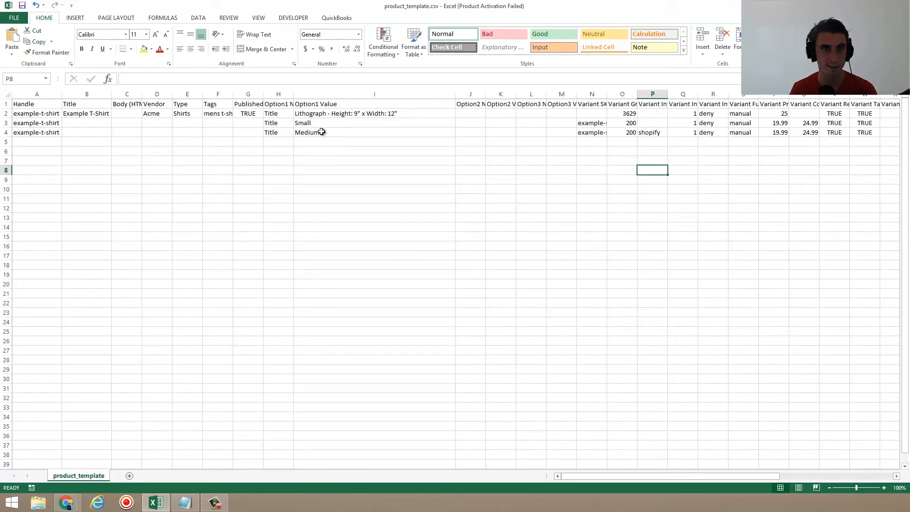
{"action": "double_click", "coordinate": [233, 94]}
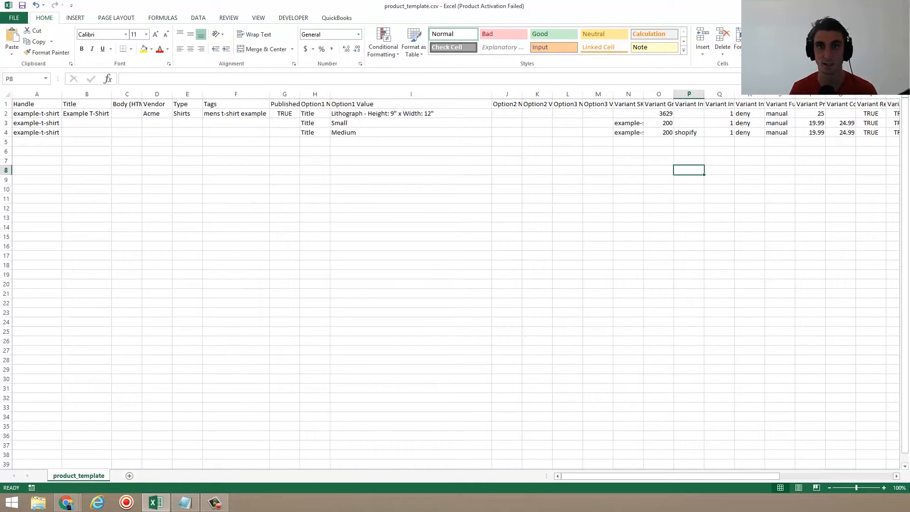
{"action": "left_click", "coordinate": [900, 5]}
{"action": "left_click", "coordinate": [461, 261]}
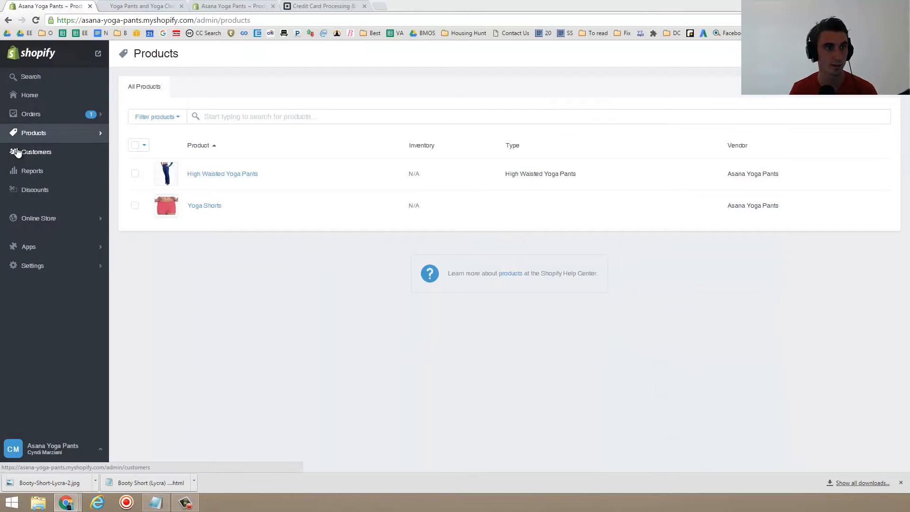
- Open Discounts and draft a SpringSale discount code taking $5 off all orders, then cancel it
{"action": "left_click", "coordinate": [32, 154]}
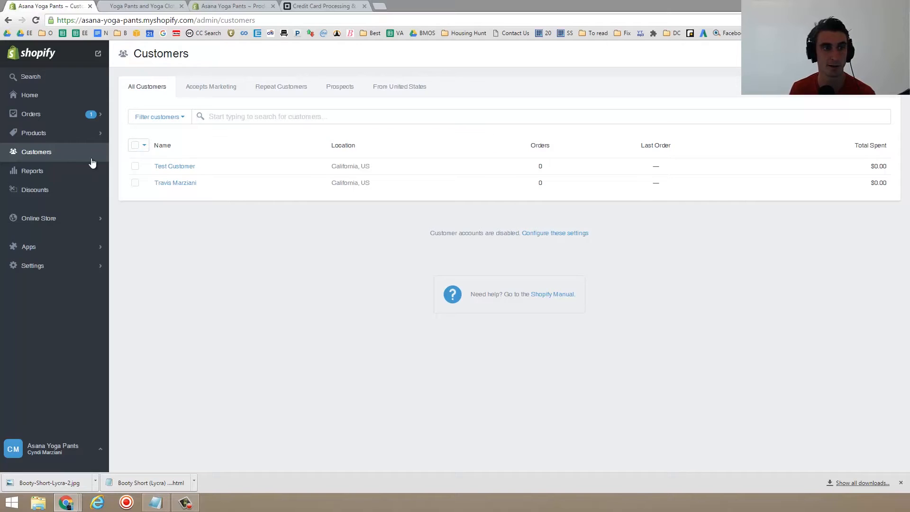
{"action": "left_click", "coordinate": [60, 193]}
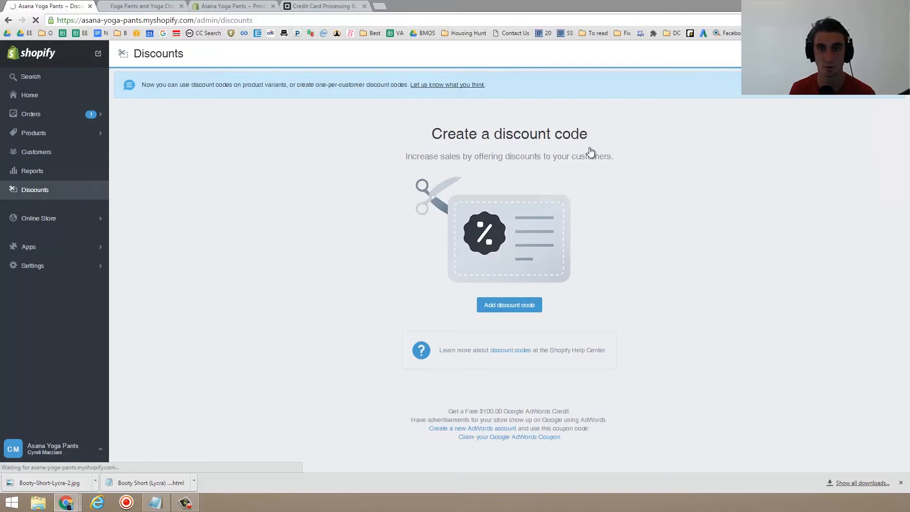
{"action": "left_click", "coordinate": [500, 315]}
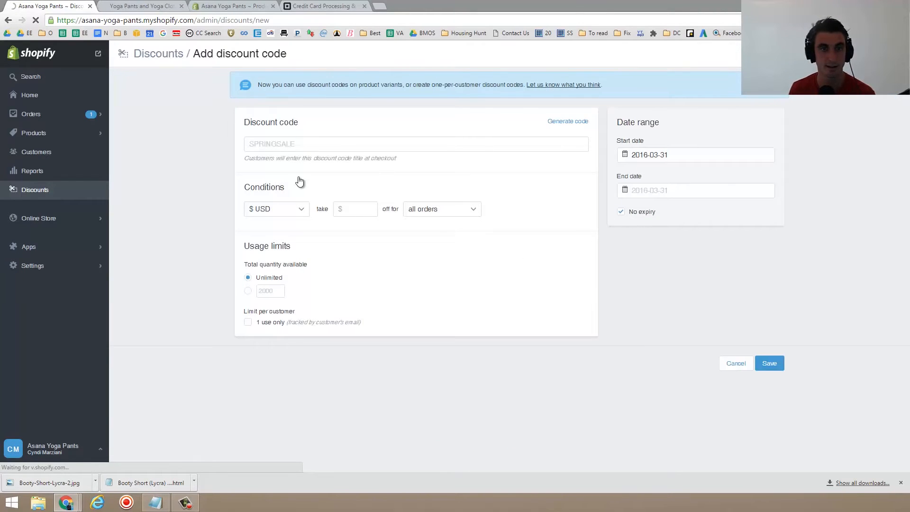
{"action": "left_click", "coordinate": [282, 151]}
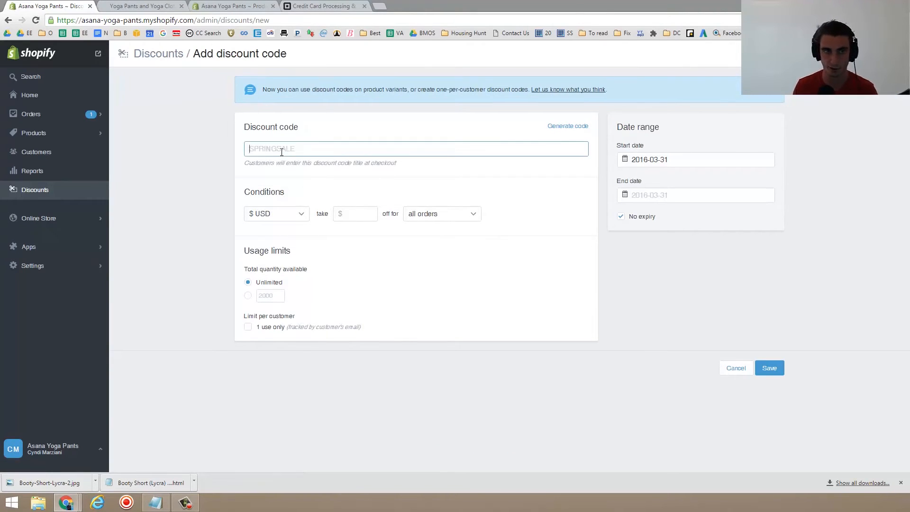
{"action": "type", "text": "SpringSale"}
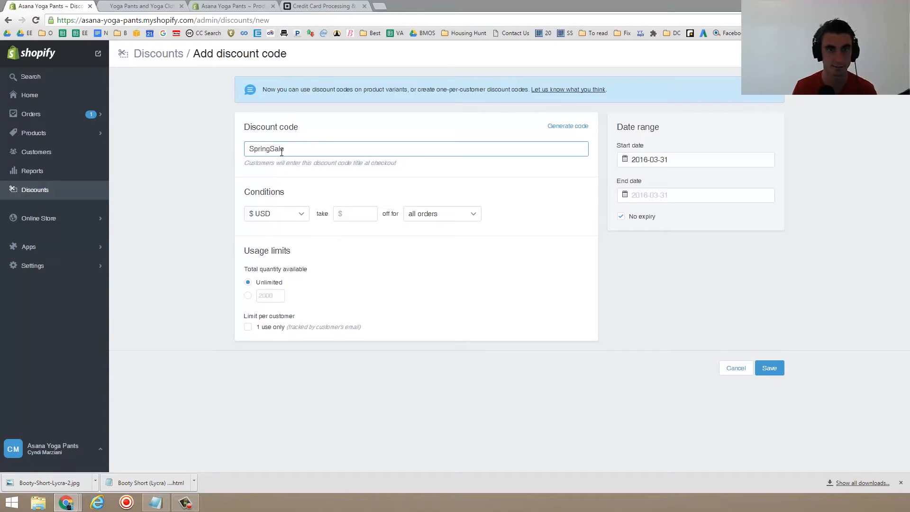
{"action": "double_click", "coordinate": [282, 151]}
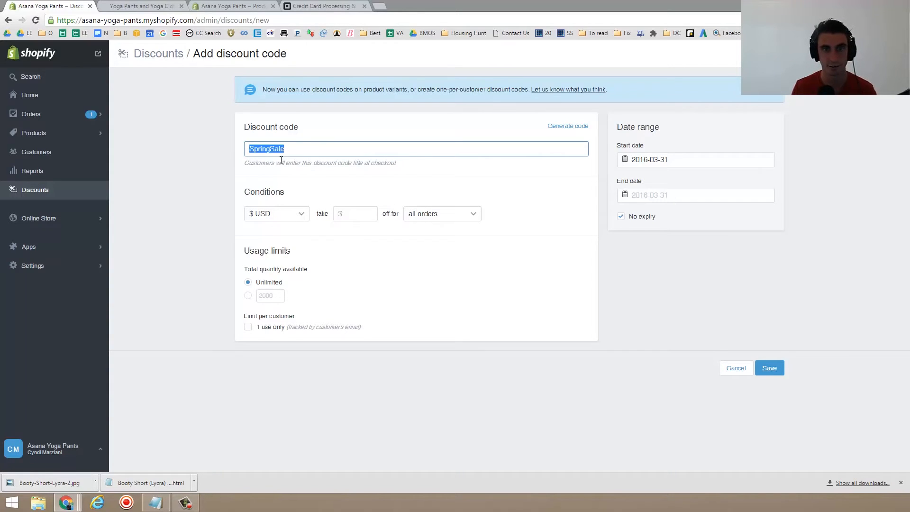
{"action": "left_click", "coordinate": [357, 214]}
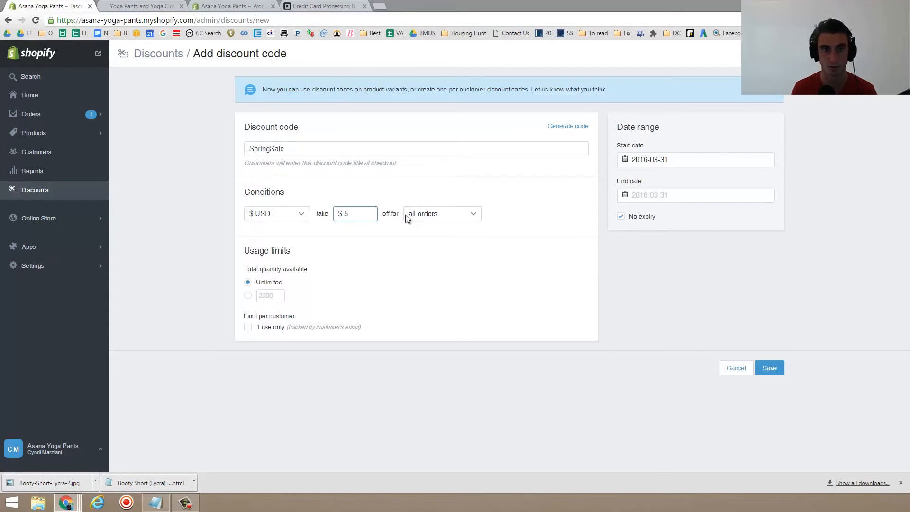
{"action": "left_click", "coordinate": [454, 213]}
{"action": "left_click", "coordinate": [453, 213]}
{"action": "left_click", "coordinate": [373, 216]}
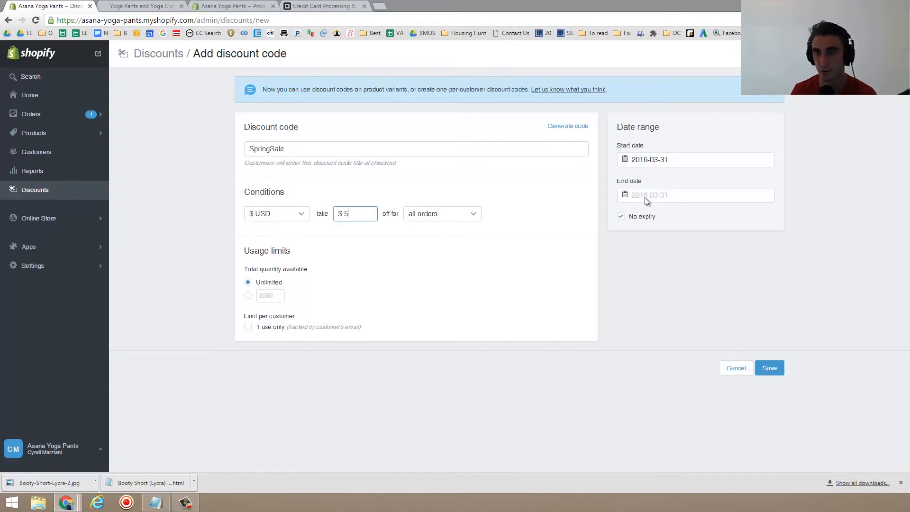
{"action": "left_click", "coordinate": [746, 374]}
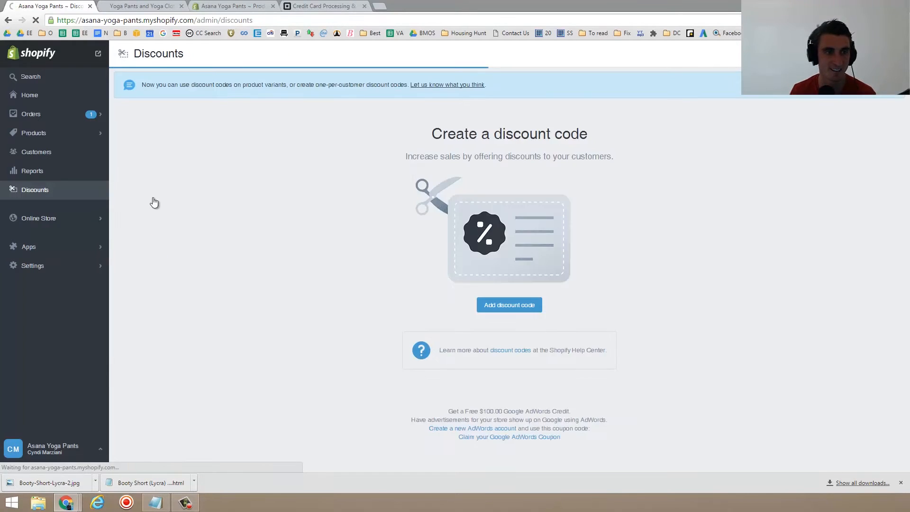
- Open the Online Store overview and set its date range to Today
{"action": "left_click", "coordinate": [50, 221]}
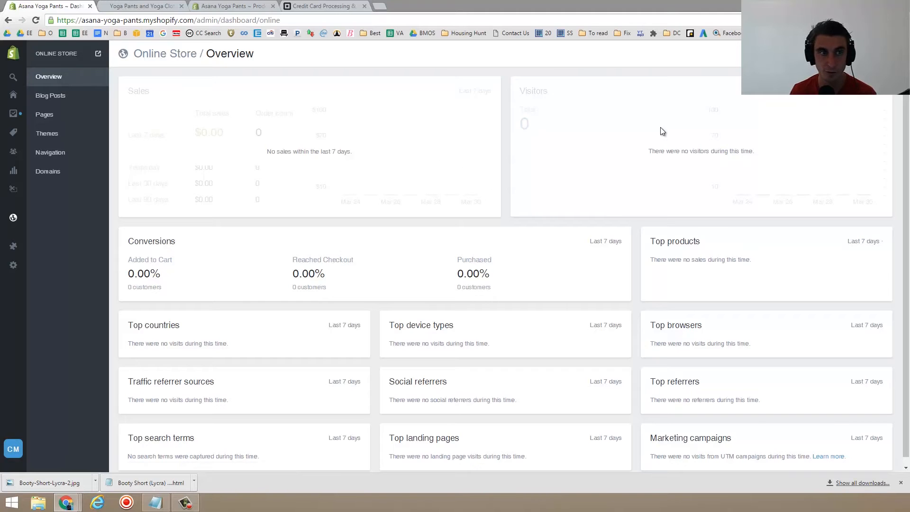
{"action": "left_click", "coordinate": [861, 53]}
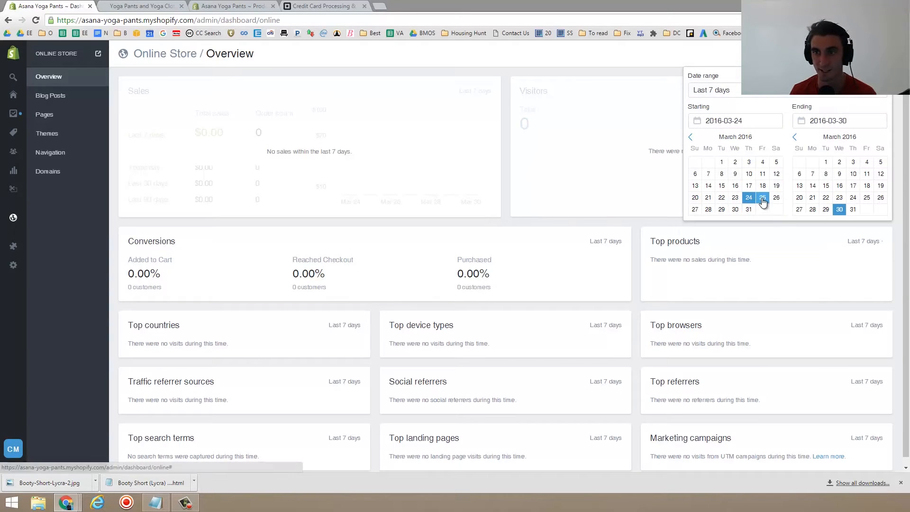
{"action": "left_click", "coordinate": [798, 94]}
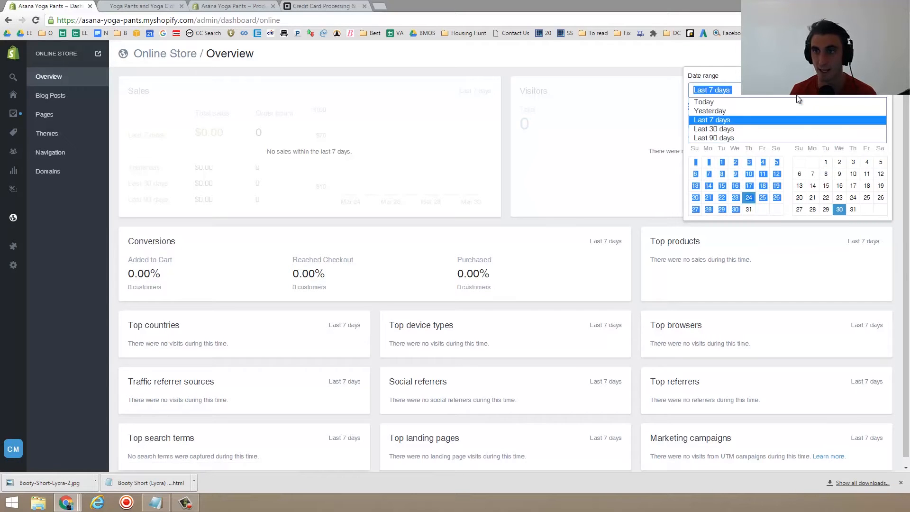
{"action": "left_click", "coordinate": [743, 103]}
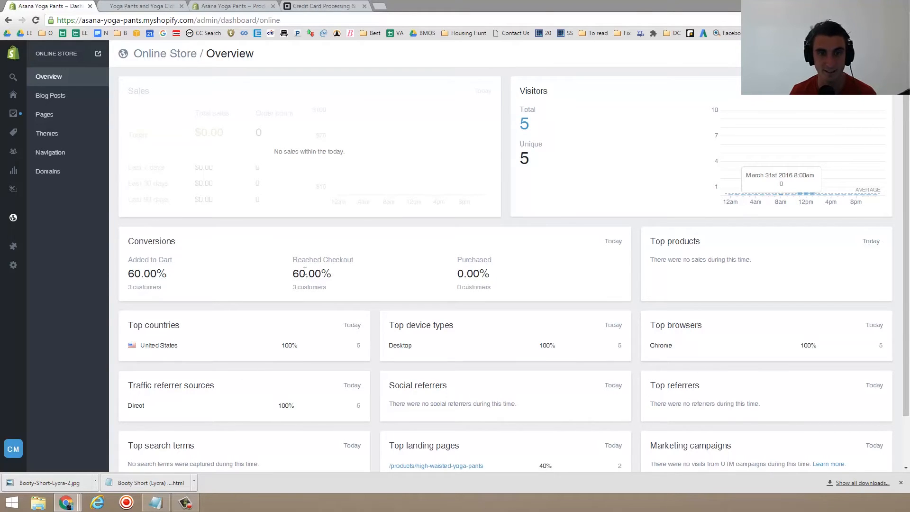
- Review the Online Store overview's conversion and traffic panels for today
{"action": "scroll", "coordinate": [323, 280], "scroll_direction": "down", "scroll_amount": 2}
{"action": "double_click", "coordinate": [472, 216]}
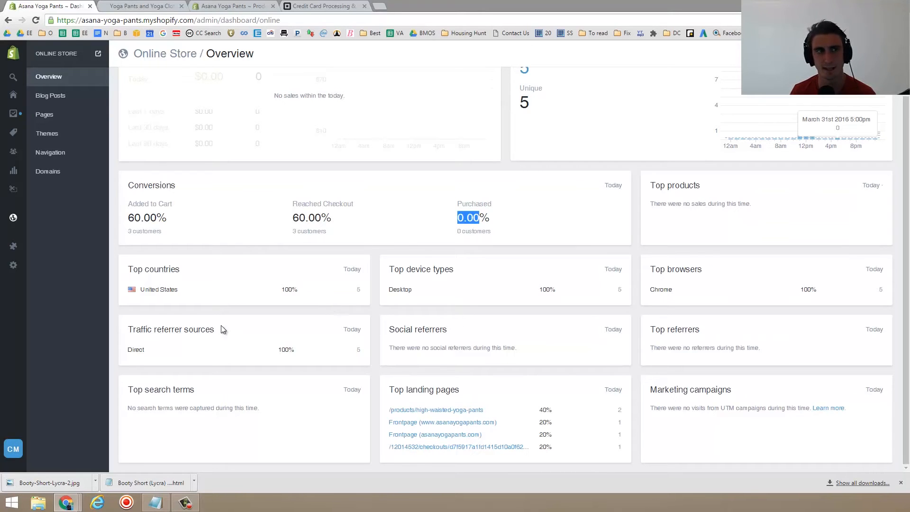
{"action": "scroll", "coordinate": [480, 218], "scroll_direction": "up", "scroll_amount": 1}
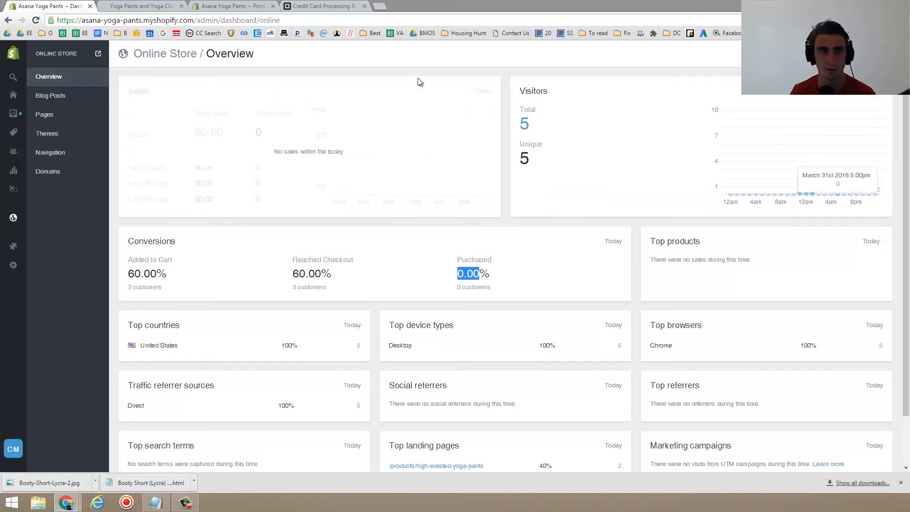
- Open the First post blog post in the editor and view it on the live storefront
{"action": "left_click", "coordinate": [61, 97]}
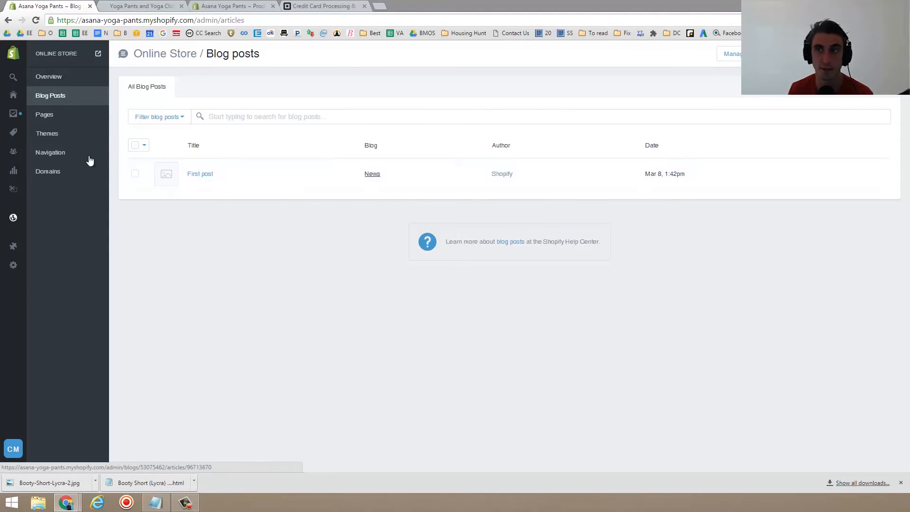
{"action": "left_click", "coordinate": [202, 175]}
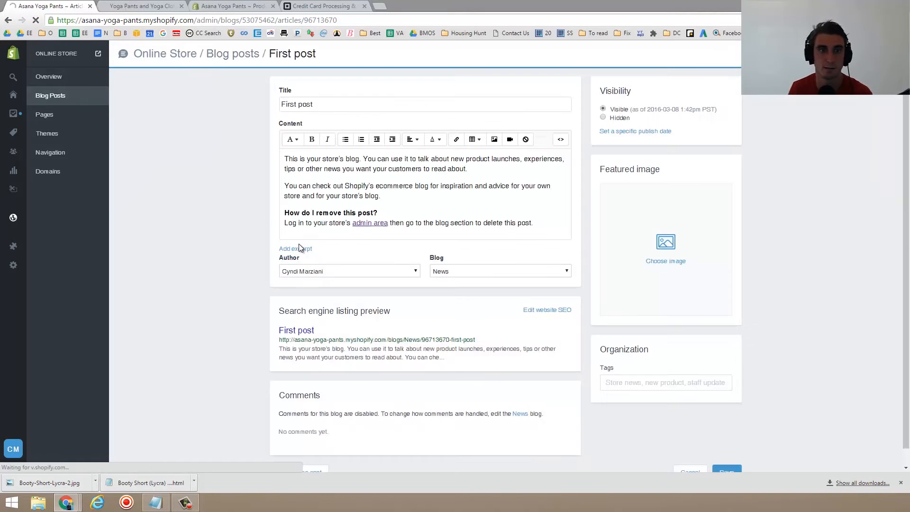
{"action": "left_click", "coordinate": [338, 101]}
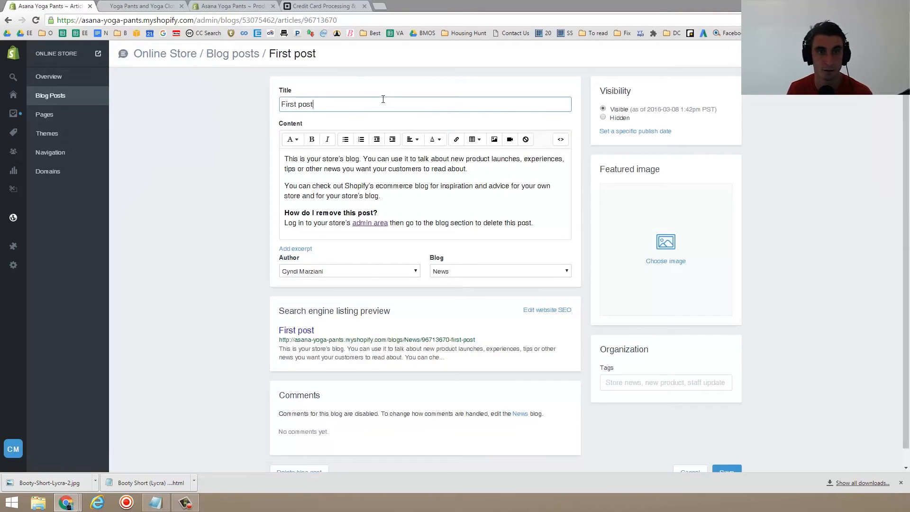
{"action": "left_click", "coordinate": [828, 54]}
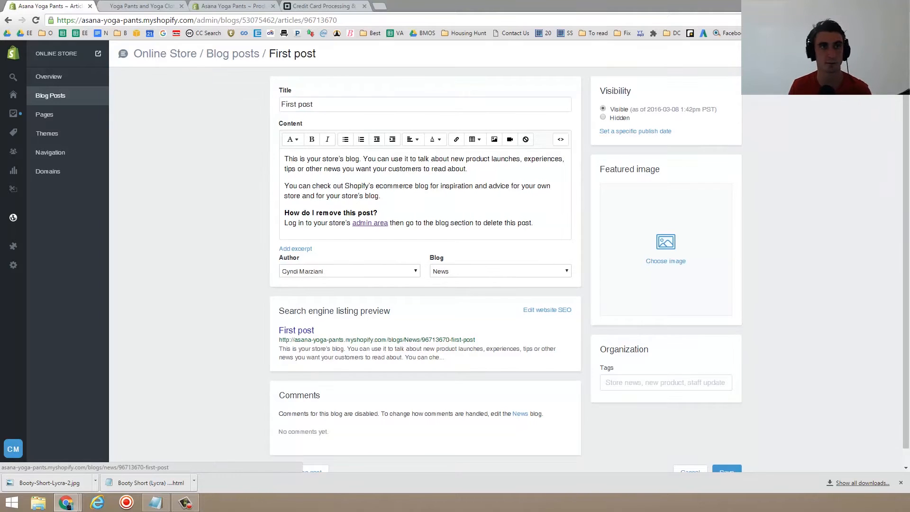
{"action": "left_click", "coordinate": [150, 6]}
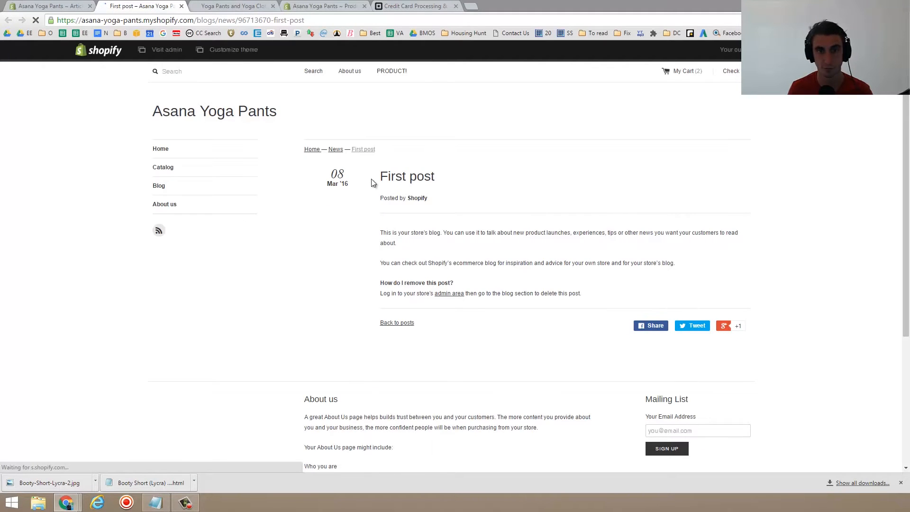
- Examine the First post's text on the storefront page
{"action": "left_click_drag", "start_coordinate": [587, 301], "coordinate": [386, 242]}
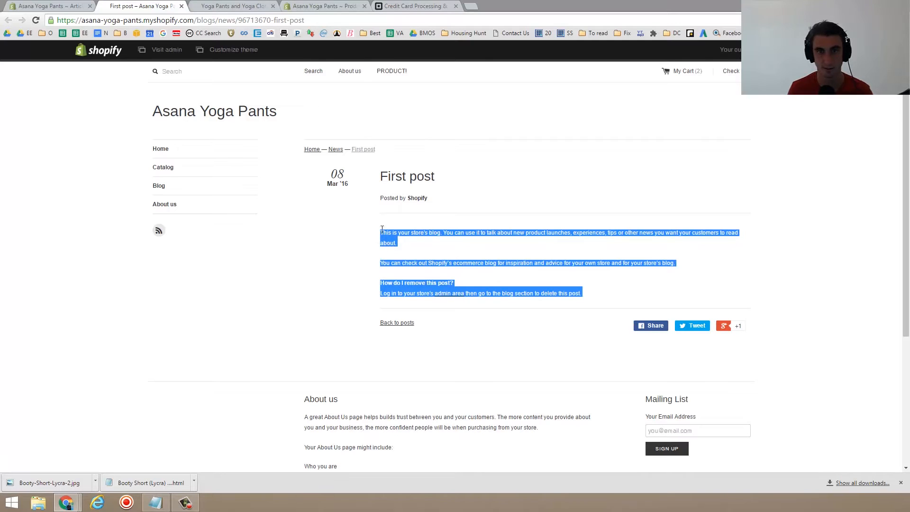
{"action": "scroll", "coordinate": [381, 319], "scroll_direction": "down", "scroll_amount": 4}
{"action": "scroll", "coordinate": [380, 319], "scroll_direction": "up", "scroll_amount": 4}
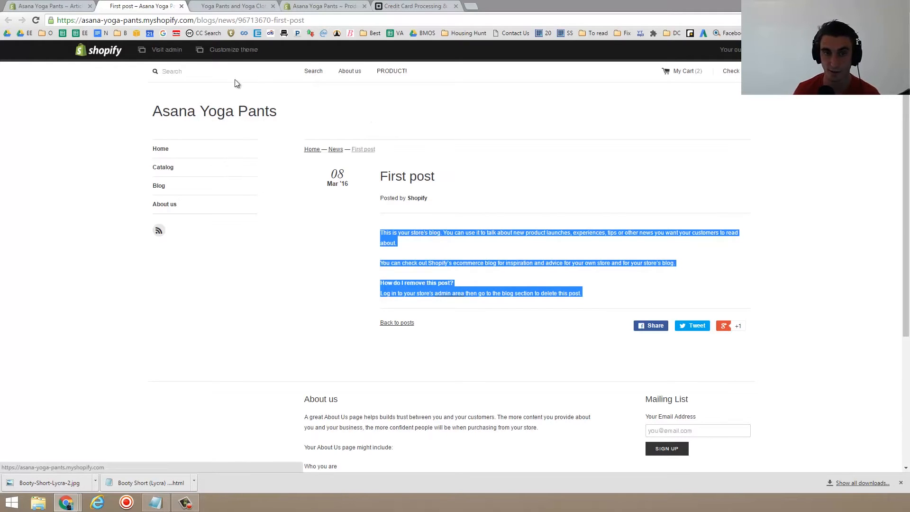
{"action": "left_click", "coordinate": [498, 197]}
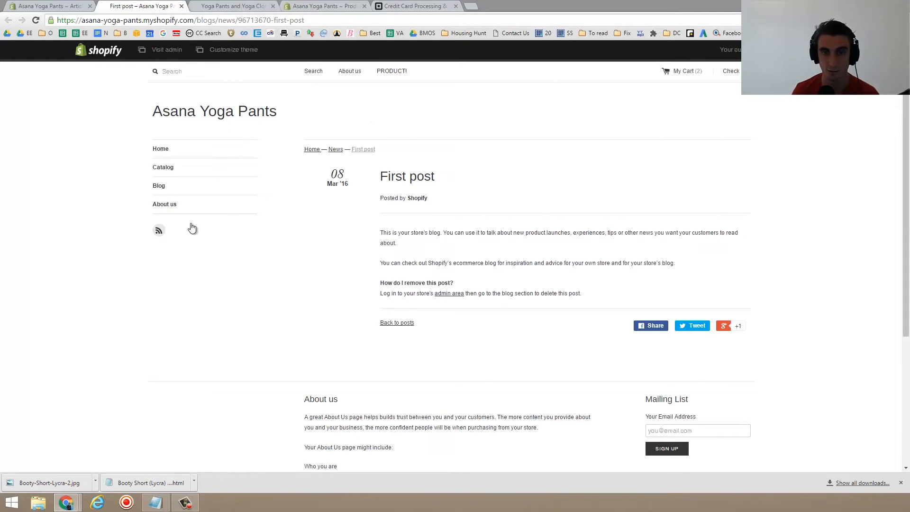
{"action": "left_click_drag", "start_coordinate": [586, 294], "coordinate": [377, 171]}
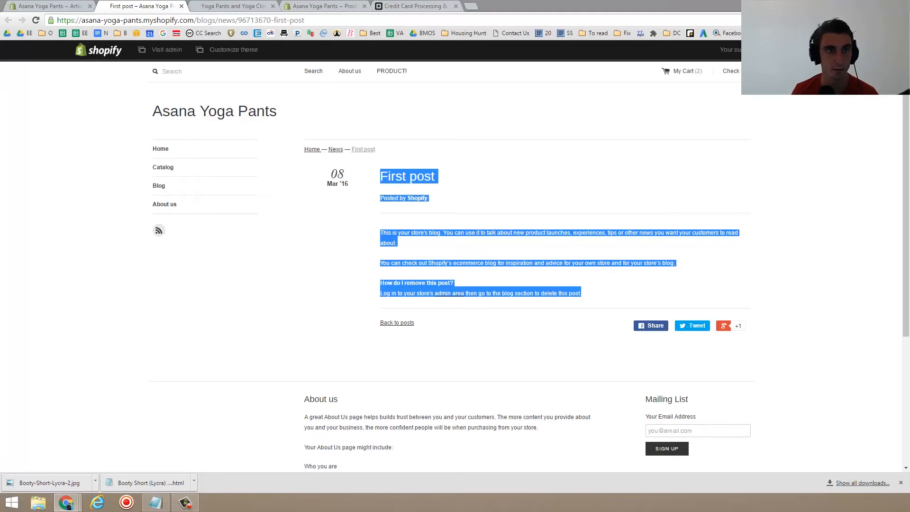
- Replace the blog post's content with 'Test test test test' and retitle it 'First post Test'
{"action": "left_click", "coordinate": [35, 7]}
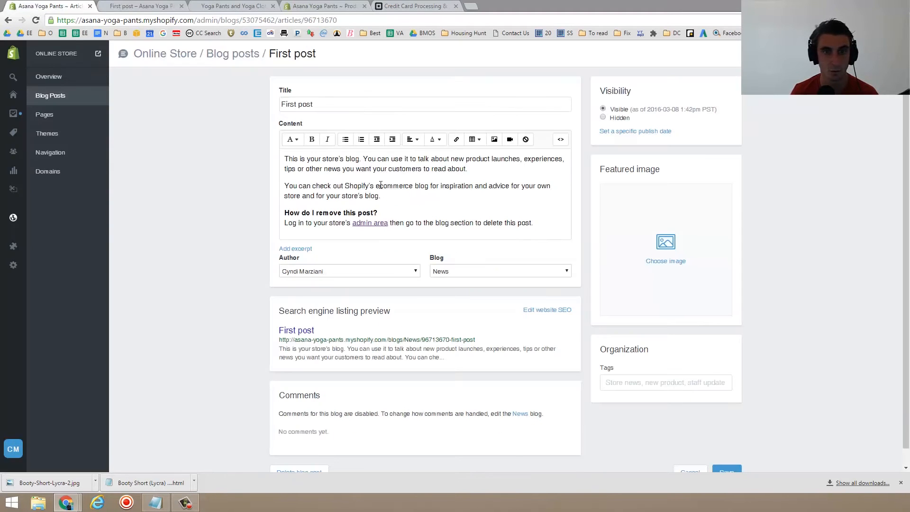
{"action": "key", "text": "ctrl+a"}
{"action": "type", "text": "Test"}
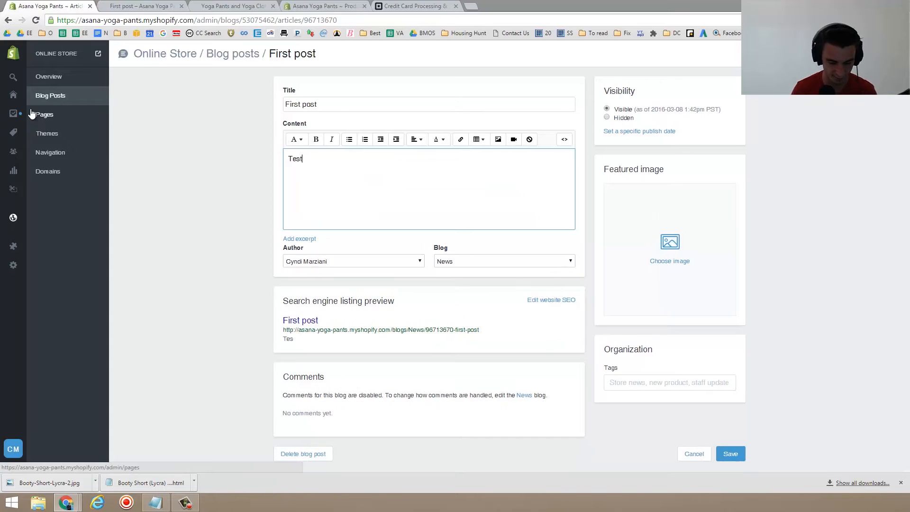
{"action": "type", "text": " test tes test"}
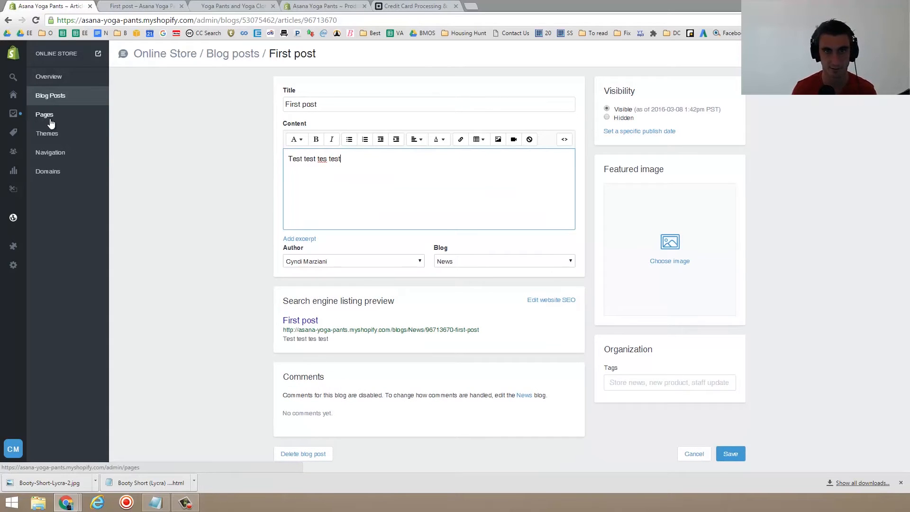
{"action": "left_click", "coordinate": [329, 161]}
{"action": "type", "text": "t"}
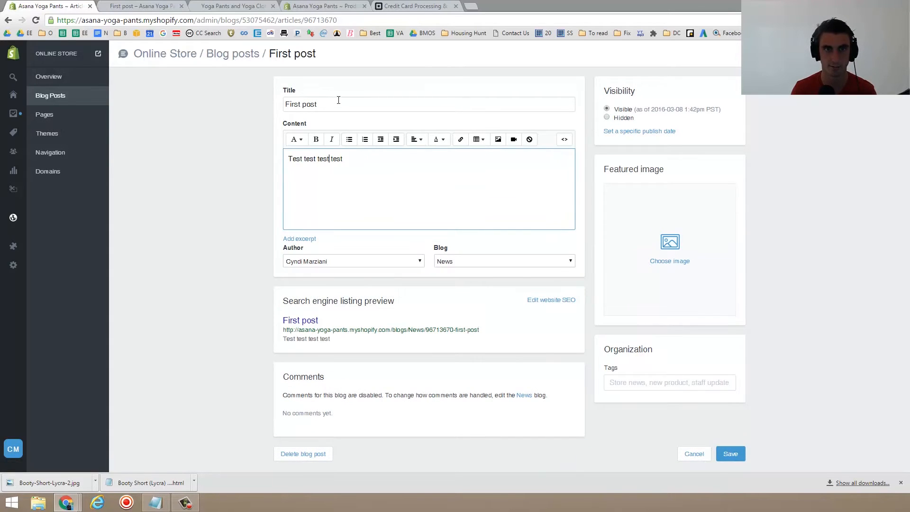
{"action": "left_click", "coordinate": [338, 104]}
{"action": "type", "text": "Test"}
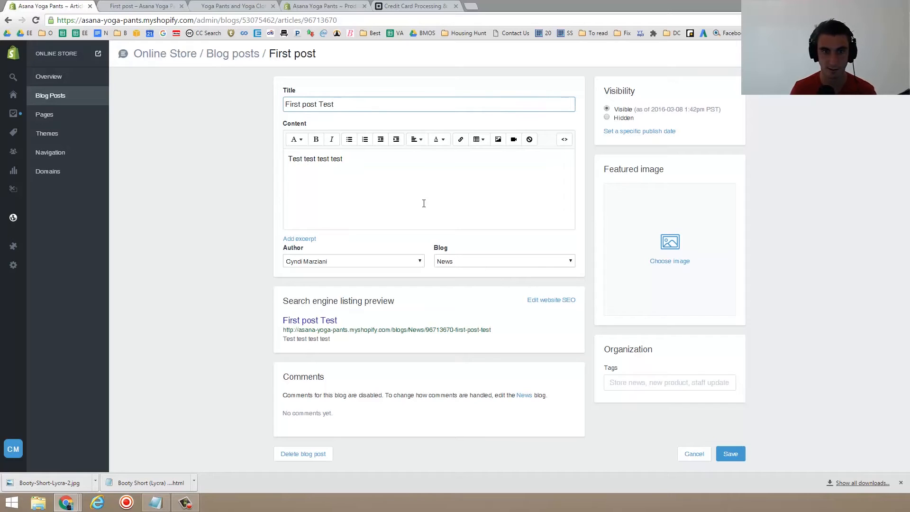
- Assign the post to a newly created blog named Yoga Advice
{"action": "left_click", "coordinate": [356, 262]}
{"action": "left_click", "coordinate": [355, 260]}
{"action": "left_click", "coordinate": [521, 262]}
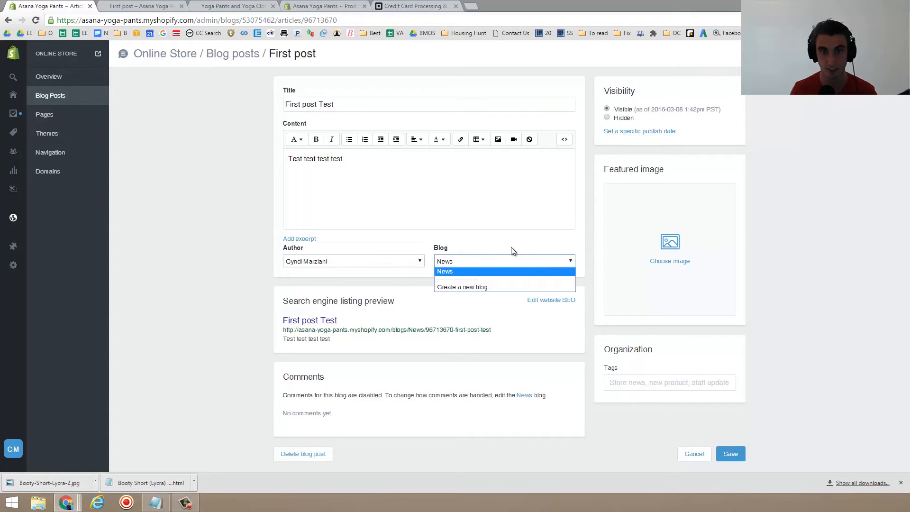
{"action": "left_click", "coordinate": [511, 285]}
{"action": "left_click", "coordinate": [494, 279]}
{"action": "type", "text": "T"}
{"action": "key", "text": "BackSpace"}
{"action": "type", "text": "Yp"}
{"action": "type", "text": "ga Advice"}
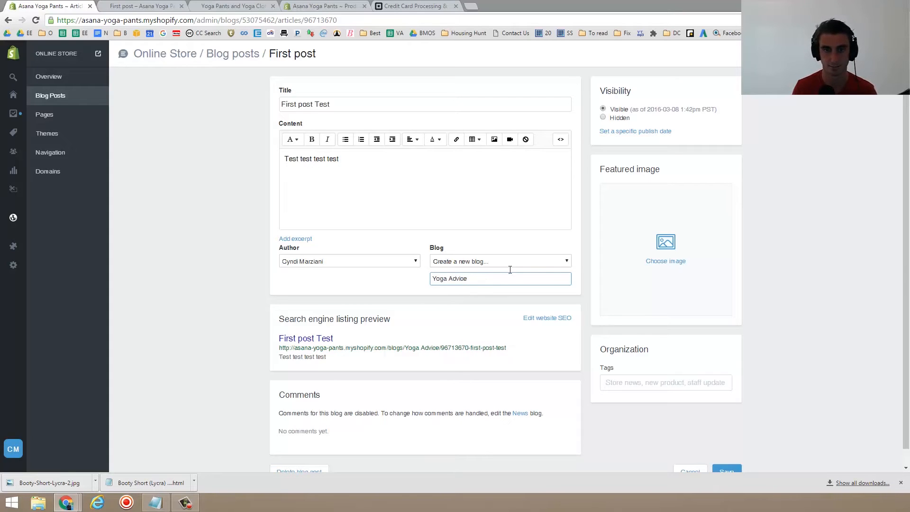
{"action": "left_click_drag", "start_coordinate": [401, 347], "coordinate": [458, 357]}
{"action": "left_click", "coordinate": [457, 364]}
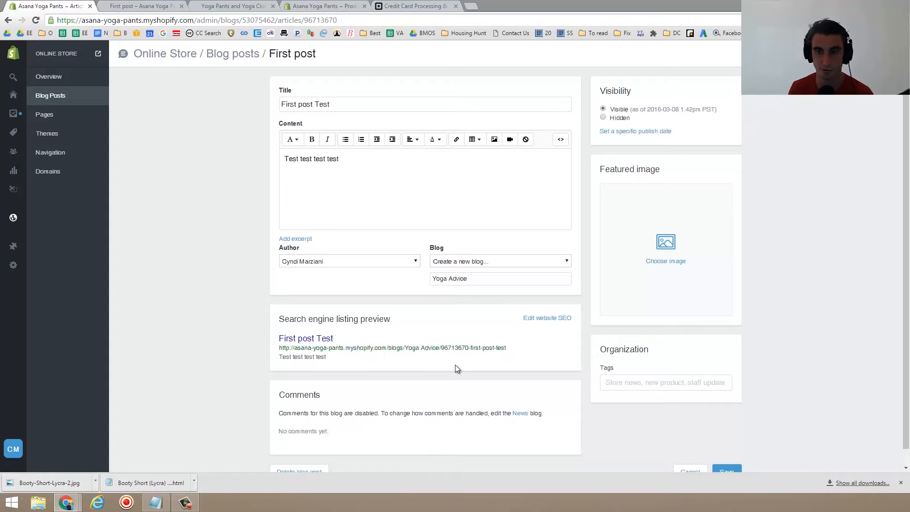
- Tag the post Yoga Advice and save the blog post
{"action": "scroll", "coordinate": [455, 365], "scroll_direction": "down", "scroll_amount": 1}
{"action": "left_click", "coordinate": [640, 372]}
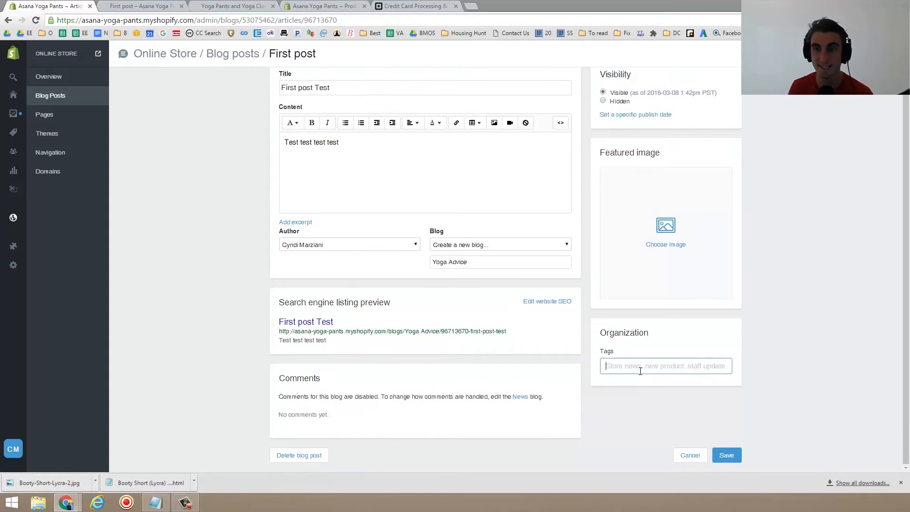
{"action": "type", "text": "Yoga Advice"}
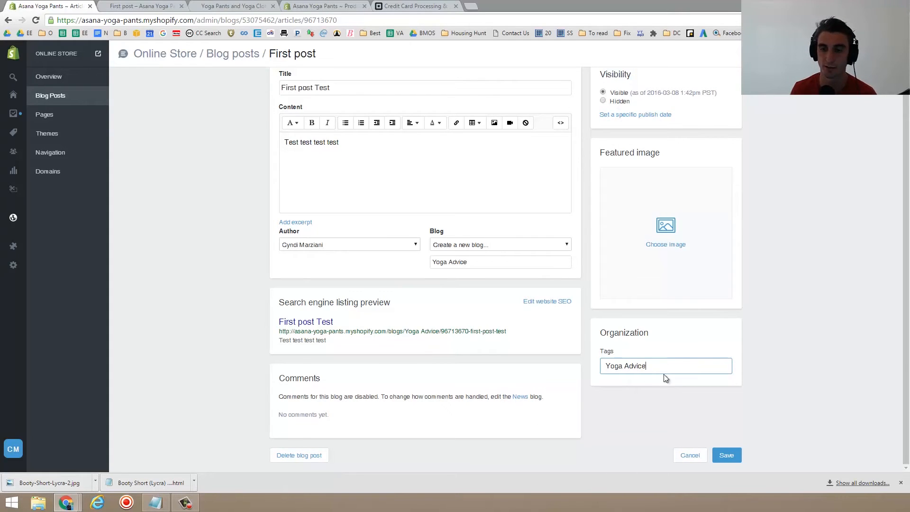
{"action": "left_click", "coordinate": [735, 457]}
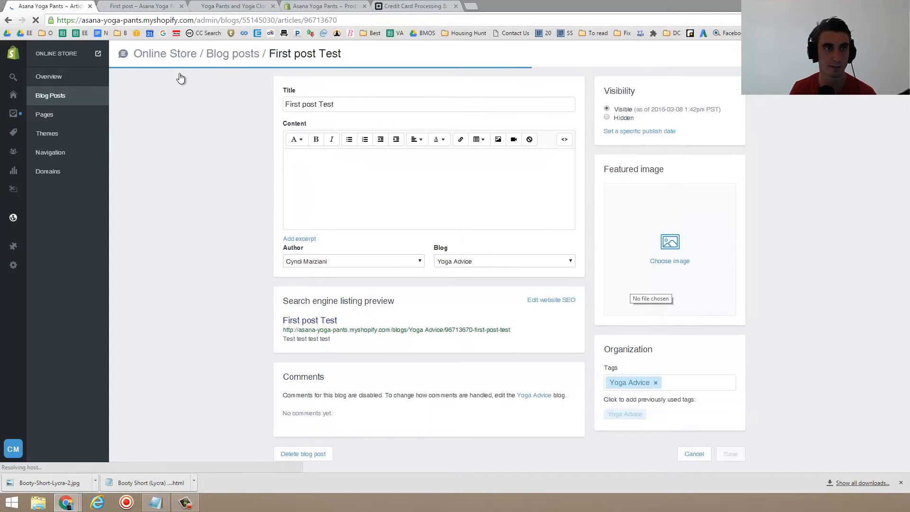
- View the updated post on the storefront and open its Yoga Advice blog listing
{"action": "left_click", "coordinate": [232, 6]}
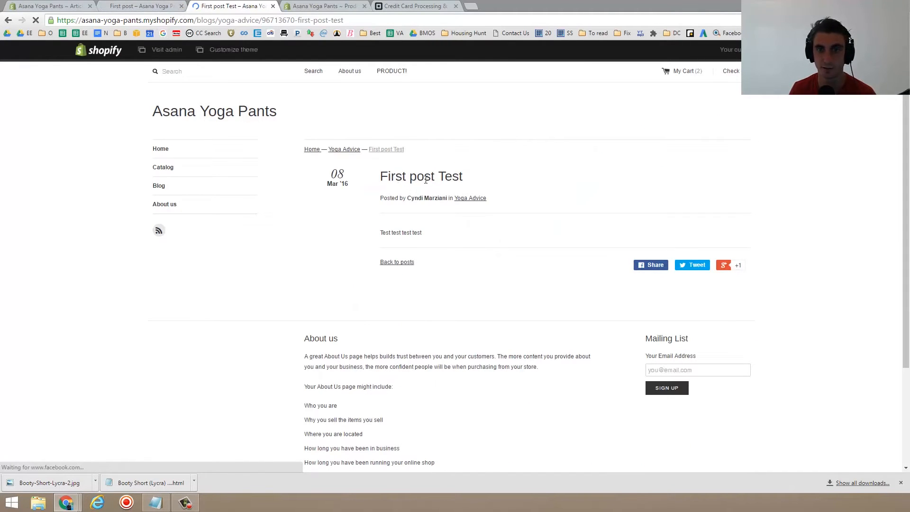
{"action": "left_click_drag", "start_coordinate": [390, 177], "coordinate": [484, 183]}
{"action": "triple_click", "coordinate": [439, 230]}
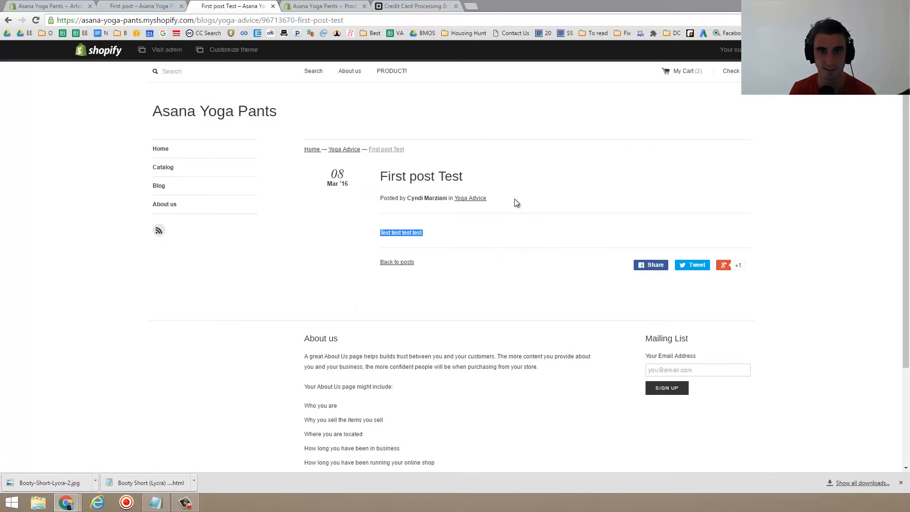
{"action": "scroll", "coordinate": [478, 197], "scroll_direction": "down", "scroll_amount": 3}
{"action": "scroll", "coordinate": [476, 195], "scroll_direction": "up", "scroll_amount": 3}
{"action": "left_click", "coordinate": [475, 198]}
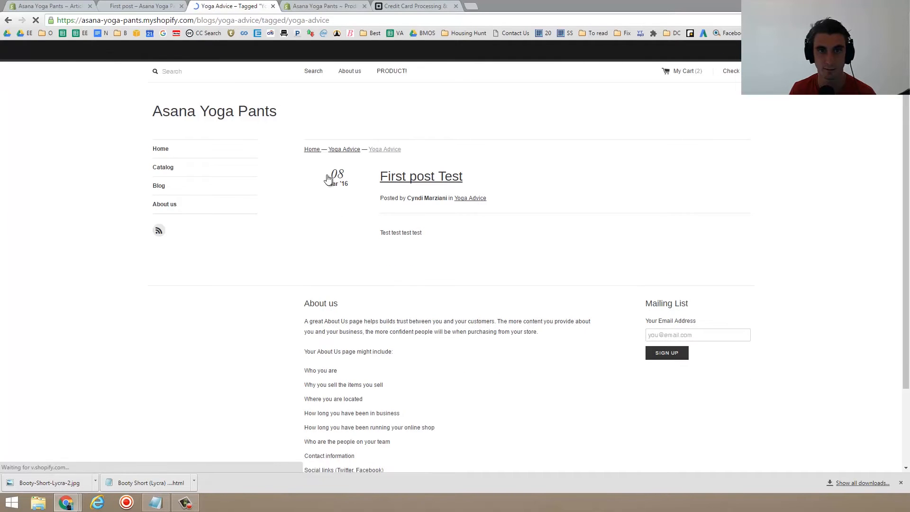
{"action": "left_click_drag", "start_coordinate": [420, 236], "coordinate": [378, 180]}
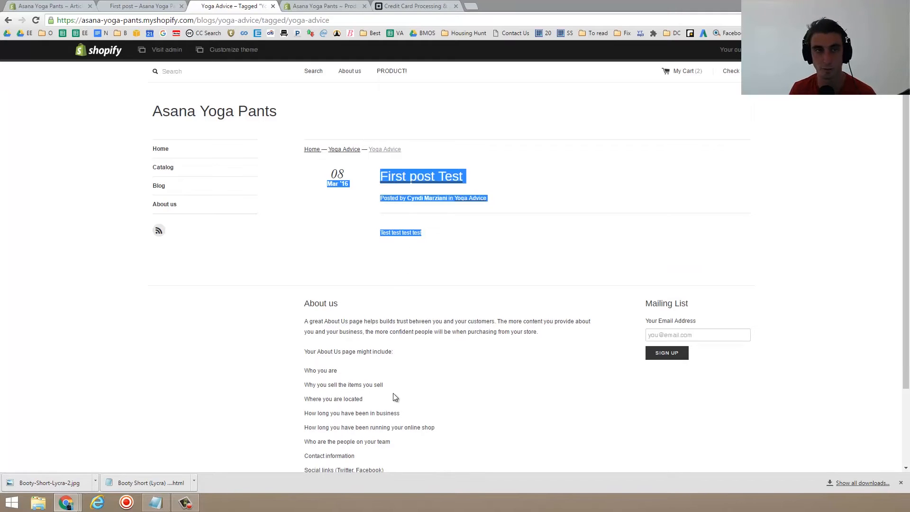
- Revisit the original post's storefront tab and save the blog post again in the admin
{"action": "left_click", "coordinate": [148, 5]}
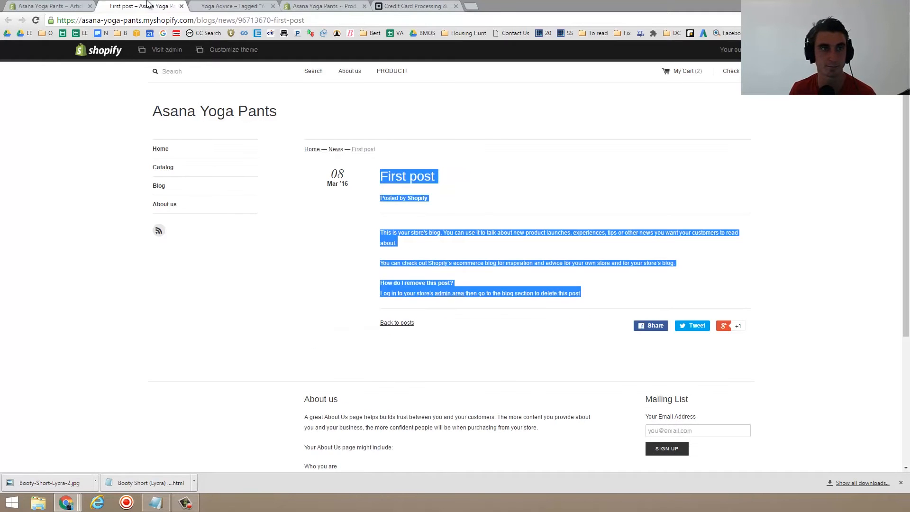
{"action": "left_click", "coordinate": [468, 261]}
{"action": "left_click", "coordinate": [68, 6]}
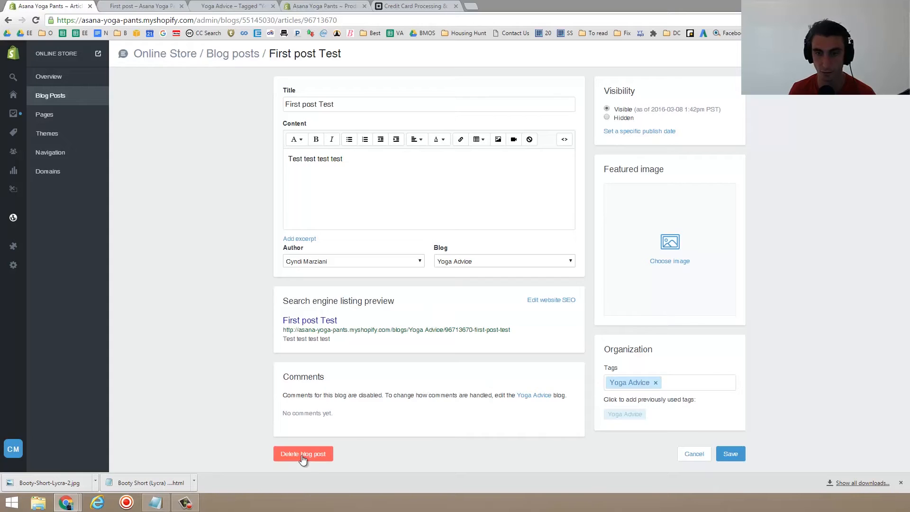
{"action": "left_click", "coordinate": [730, 454]}
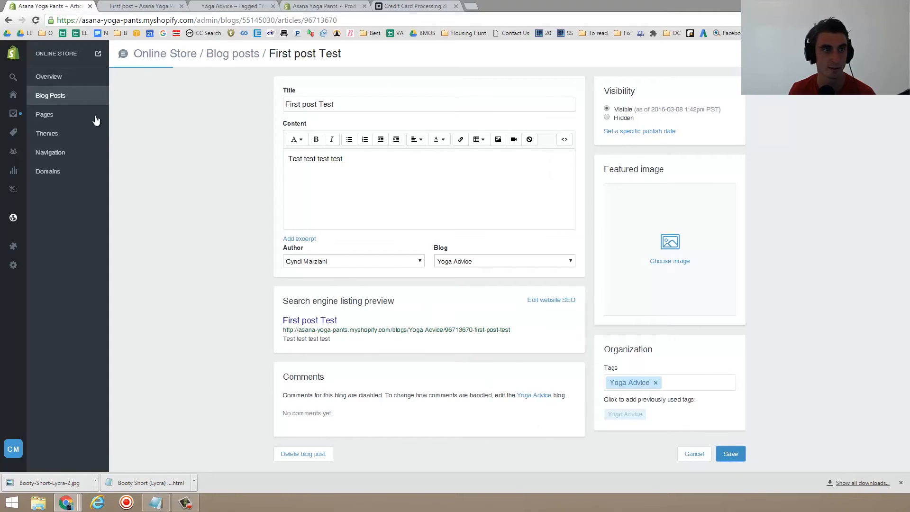
- Open the About us page and replace its entire content with a one-line introduction stating the store owner's first name
{"action": "left_click", "coordinate": [59, 117]}
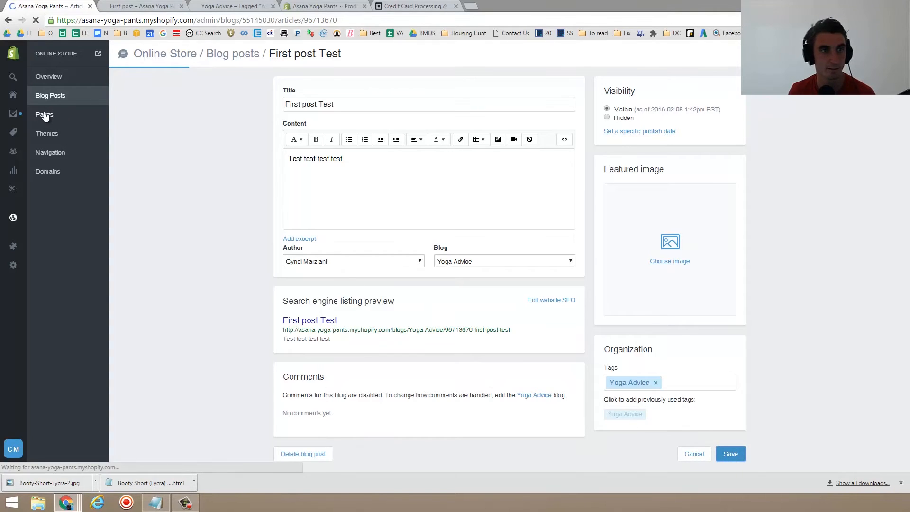
{"action": "left_click", "coordinate": [44, 115]}
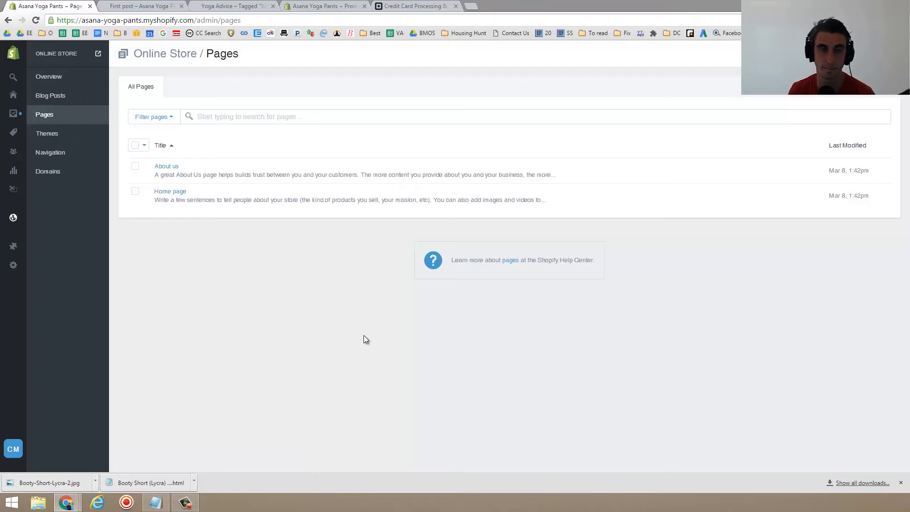
{"action": "left_click", "coordinate": [174, 167]}
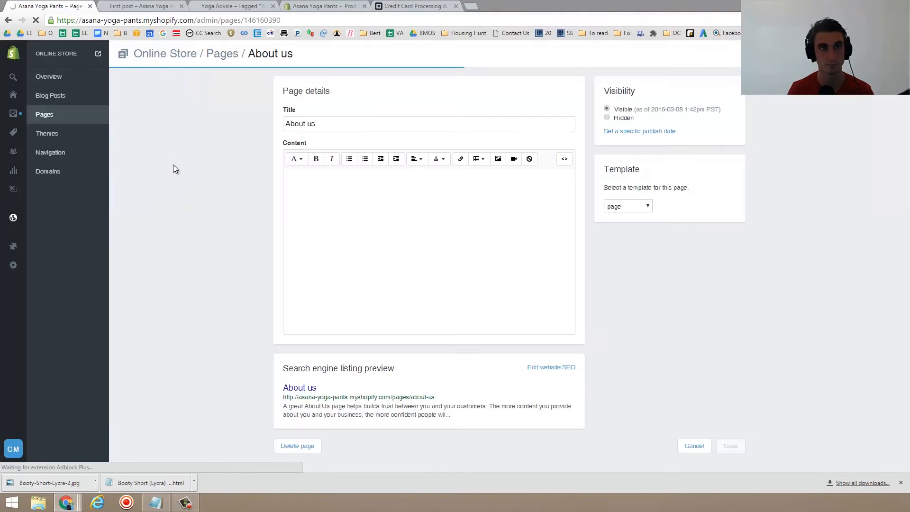
{"action": "left_click", "coordinate": [439, 304]}
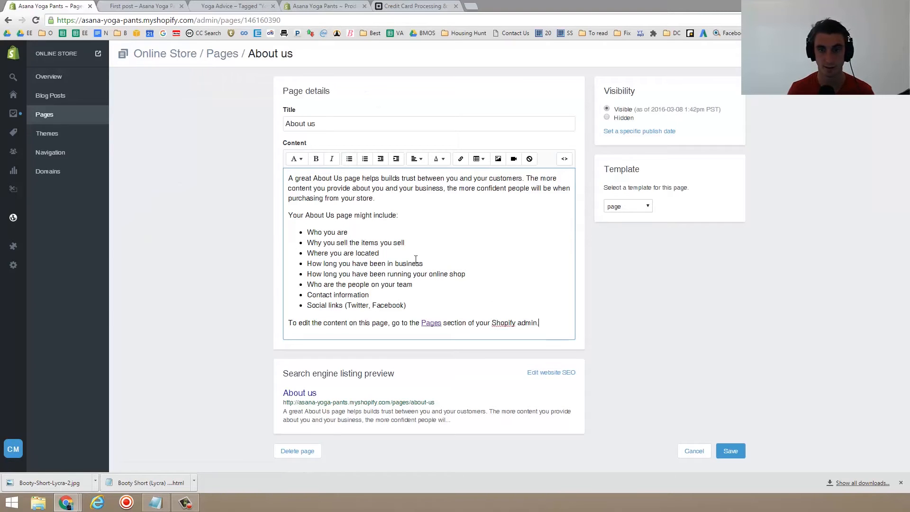
{"action": "key", "text": "ctrl+a"}
{"action": "type", "text": "I am Trav"}
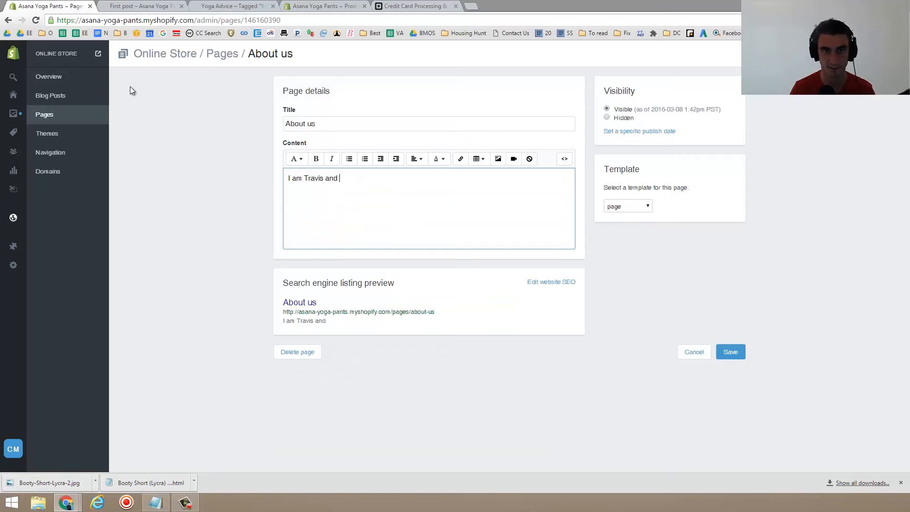
{"action": "type", "text": "is and I o"}
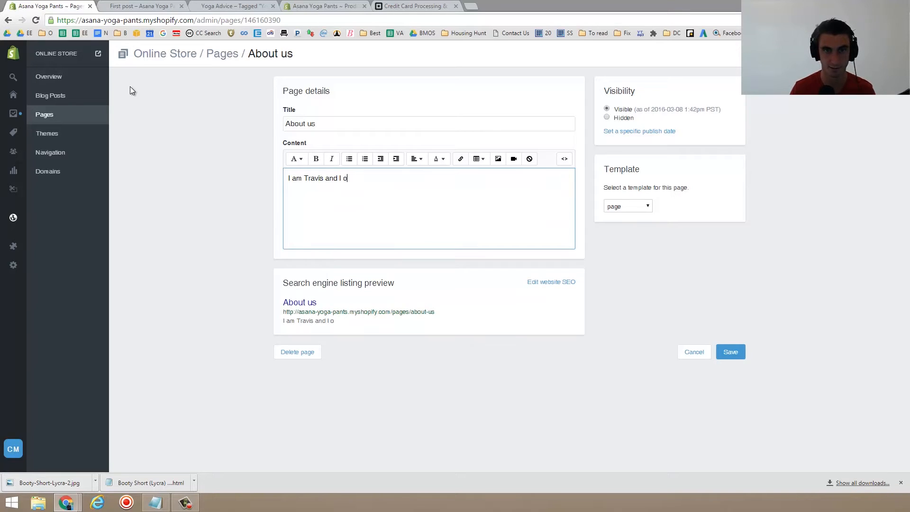
{"action": "type", "text": "wn"}
{"action": "key", "text": "BackSpace"}
{"action": "key", "text": "BackSpace"}
{"action": "key", "text": "BackSpace"}
{"action": "key", "text": "BackSpace"}
{"action": "key", "text": "BackSpace"}
{"action": "key", "text": "BackSpace"}
{"action": "key", "text": "BackSpace"}
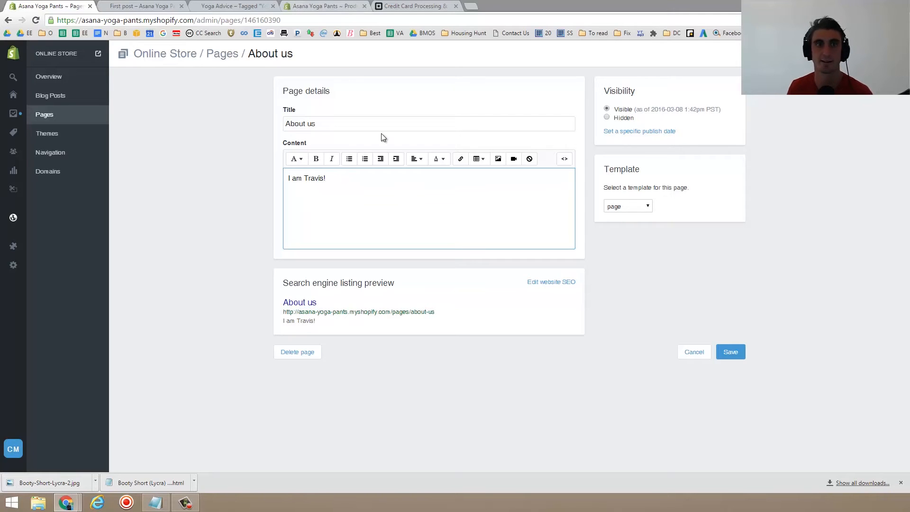
- Retitle the page About Asana Yoga Pants!, keep the page template, and save the page
{"action": "left_click", "coordinate": [360, 124]}
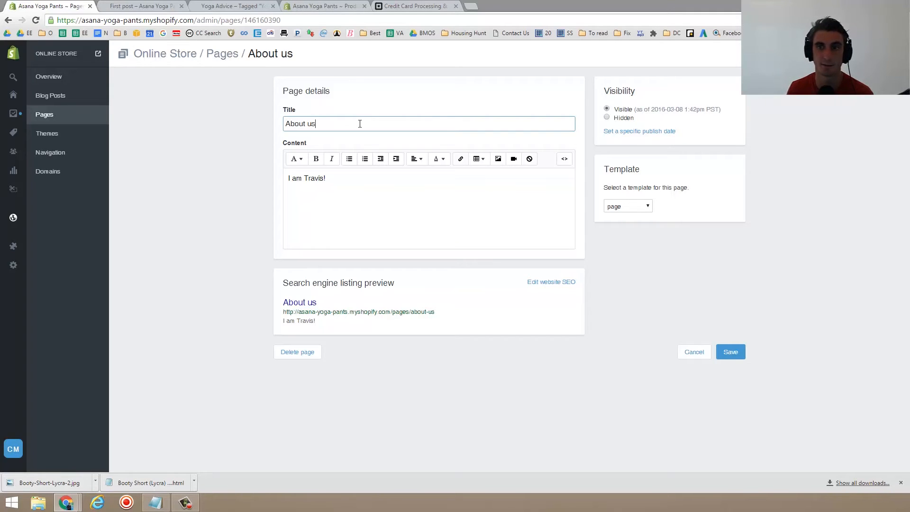
{"action": "key", "text": "ctrl+shift+Left"}
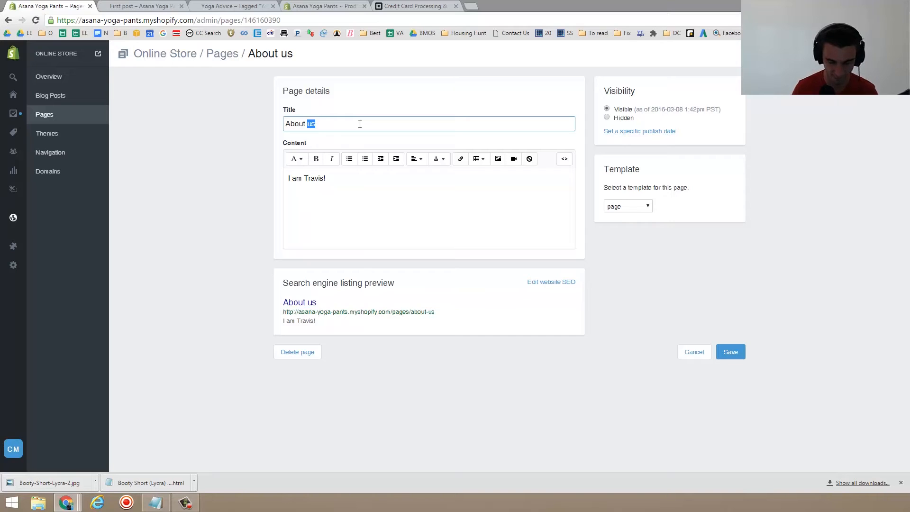
{"action": "type", "text": "Y"}
{"action": "key", "text": "BackSpace"}
{"action": "type", "text": "Asana Yoga Pants"}
{"action": "key", "text": "BackSpace"}
{"action": "type", "text": "ts!"}
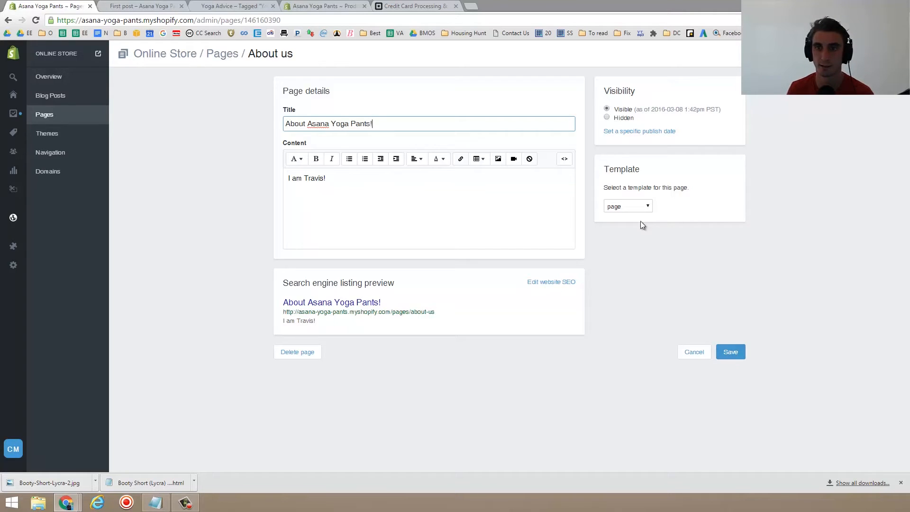
{"action": "left_click", "coordinate": [648, 209]}
{"action": "left_click", "coordinate": [617, 214]}
{"action": "left_click", "coordinate": [739, 355]}
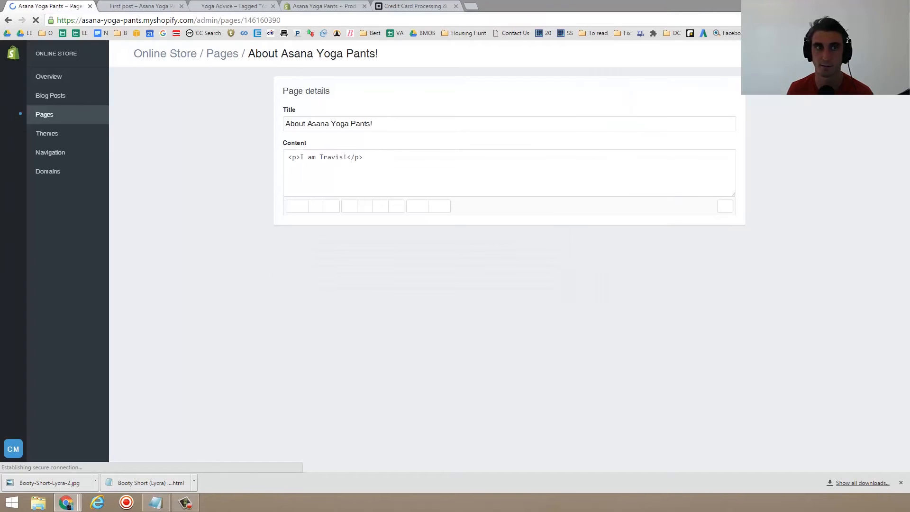
- Refresh the storefront to view the updated About page, then open the storefront home page
{"action": "key", "text": "ctrl+Tab"}
{"action": "key", "text": "ctrl+Tab"}
{"action": "key", "text": "F5"}
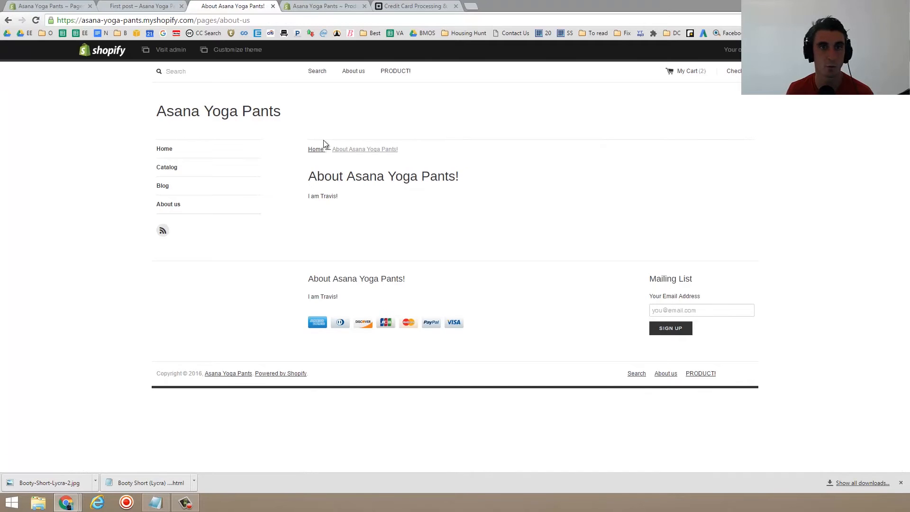
{"action": "left_click", "coordinate": [360, 71]}
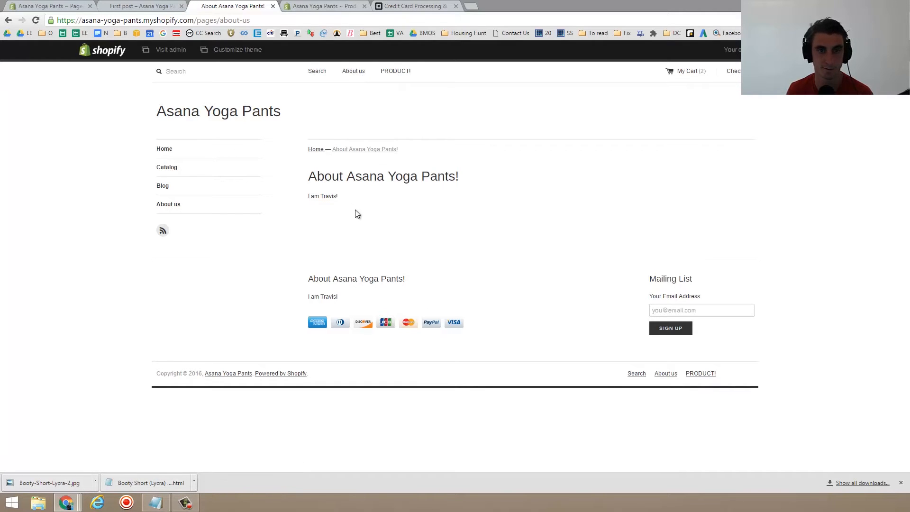
{"action": "left_click_drag", "start_coordinate": [346, 294], "coordinate": [308, 279]}
{"action": "left_click", "coordinate": [335, 296]}
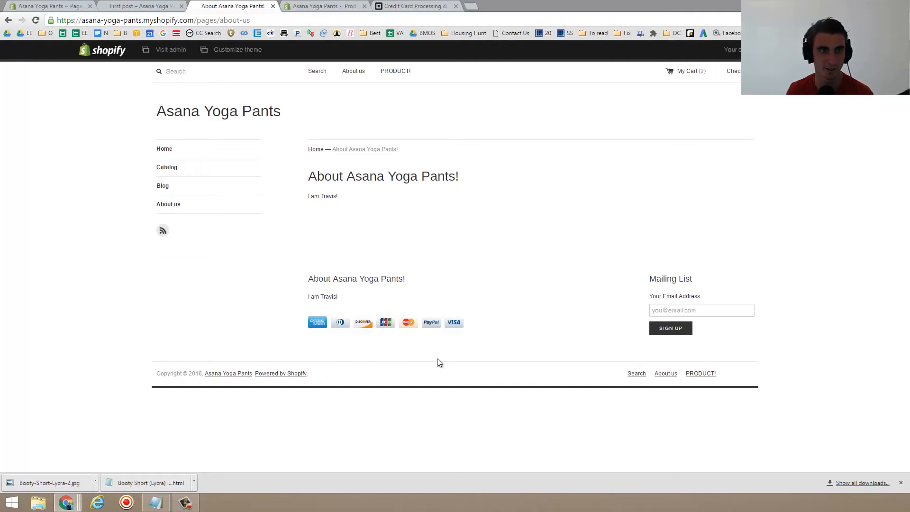
{"action": "left_click_drag", "start_coordinate": [351, 306], "coordinate": [311, 274]}
{"action": "left_click", "coordinate": [285, 274]}
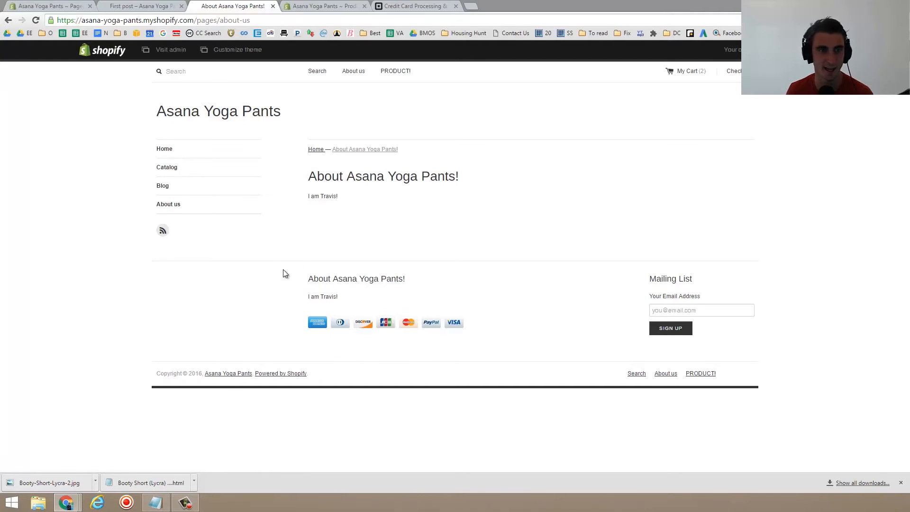
{"action": "left_click", "coordinate": [166, 150]}
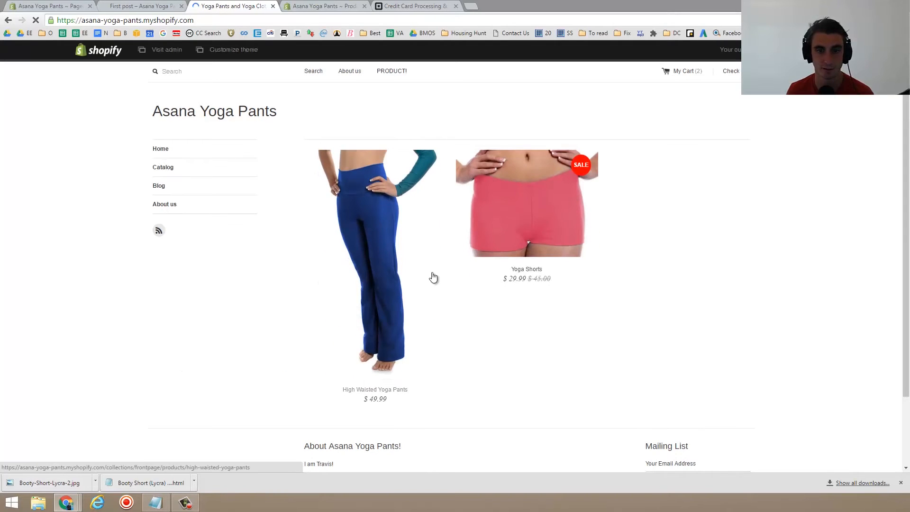
{"action": "scroll", "coordinate": [433, 276], "scroll_direction": "down", "scroll_amount": 1}
- Open the Home page page in the admin, replace its content with "Here is the test home page", and save
{"action": "left_click", "coordinate": [132, 5]}
{"action": "left_click", "coordinate": [38, 3]}
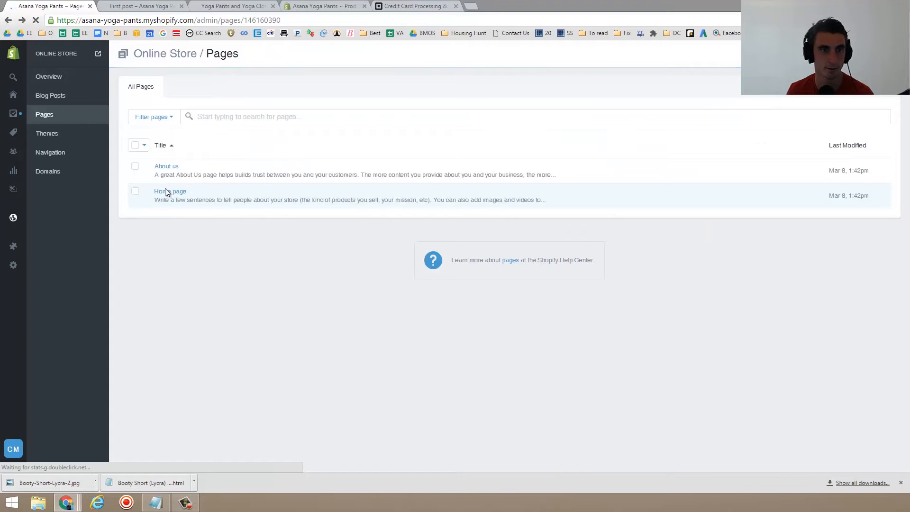
{"action": "left_click", "coordinate": [169, 193]}
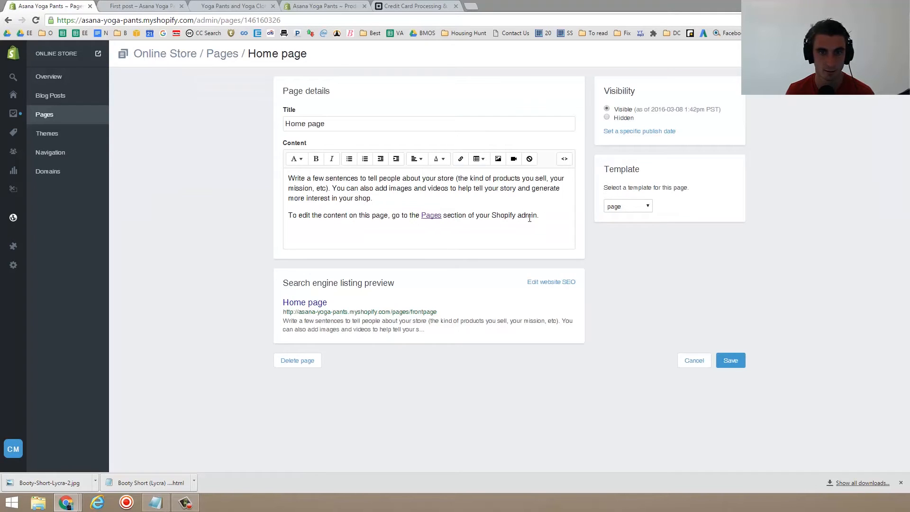
{"action": "left_click_drag", "start_coordinate": [558, 225], "coordinate": [186, 172]}
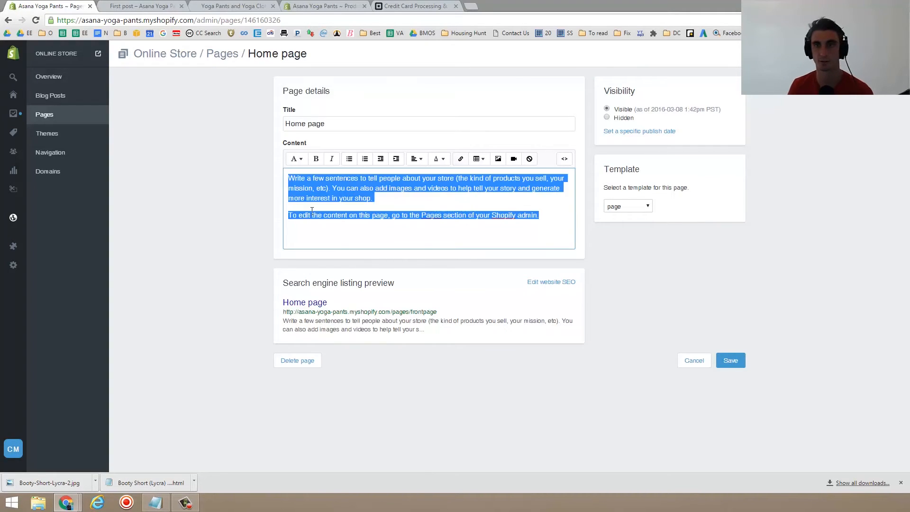
{"action": "type", "text": "Here is the test home pag"}
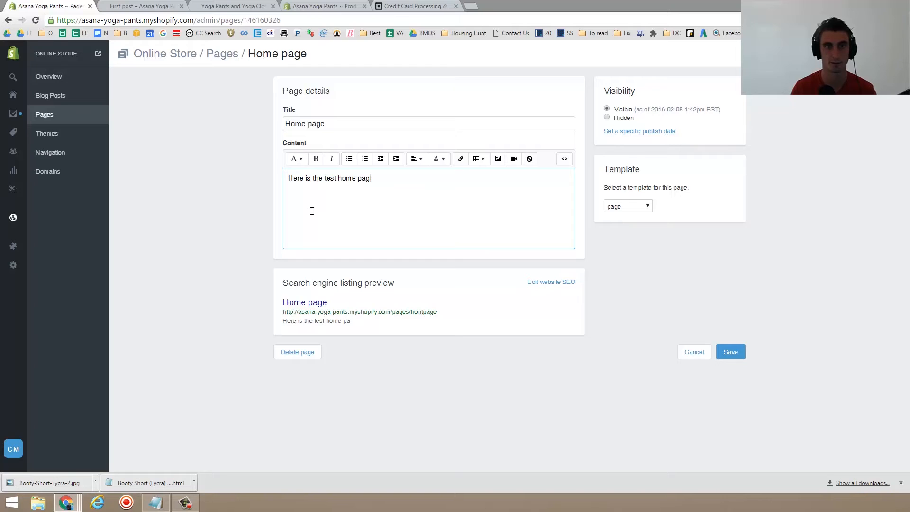
{"action": "left_click", "coordinate": [731, 352]}
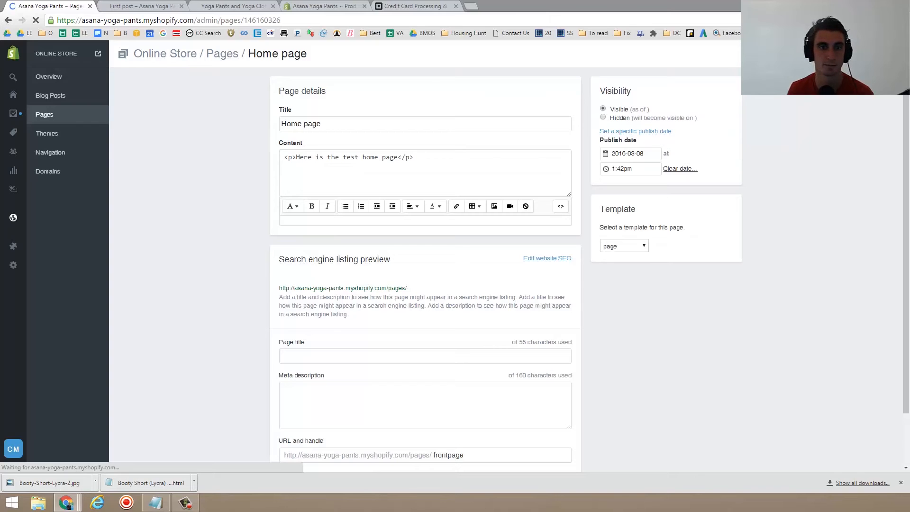
- Refresh the storefront to view the updated home page, then return to the admin tab
{"action": "key", "text": "ctrl+Tab"}
{"action": "key", "text": "ctrl+Tab"}
{"action": "key", "text": "F5"}
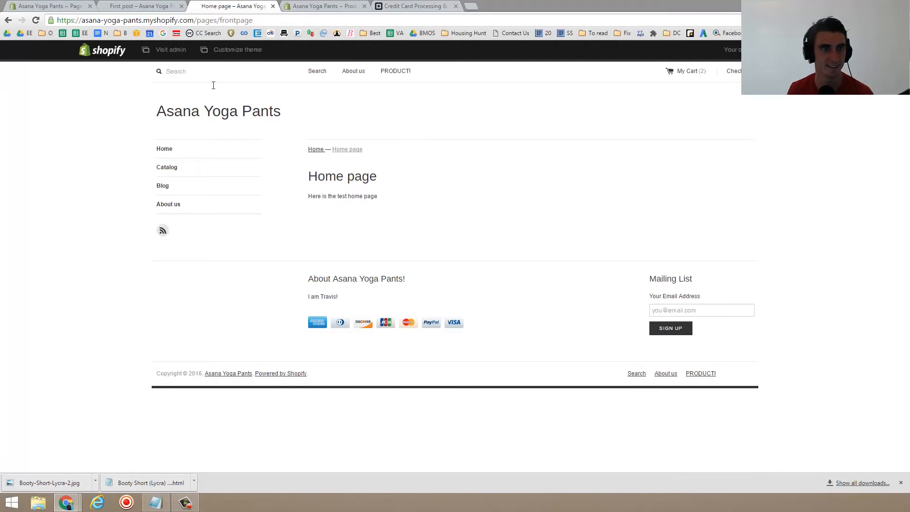
{"action": "left_click", "coordinate": [131, 5]}
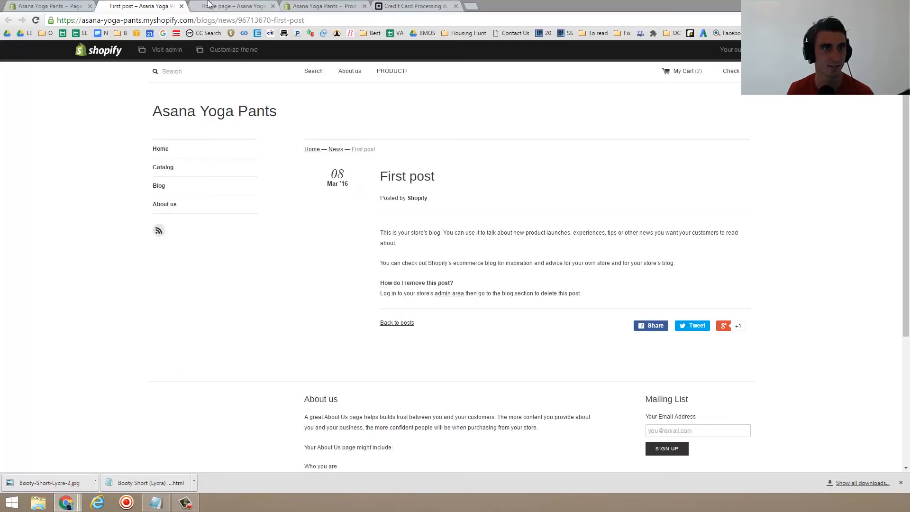
{"action": "left_click", "coordinate": [56, 5]}
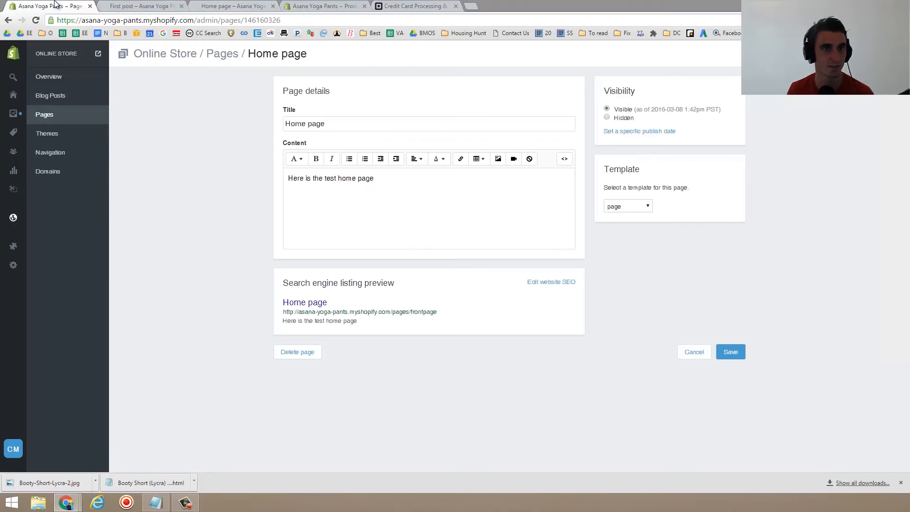
- Open the Theme Store from the Themes section and browse the premium themes
{"action": "left_click", "coordinate": [65, 136]}
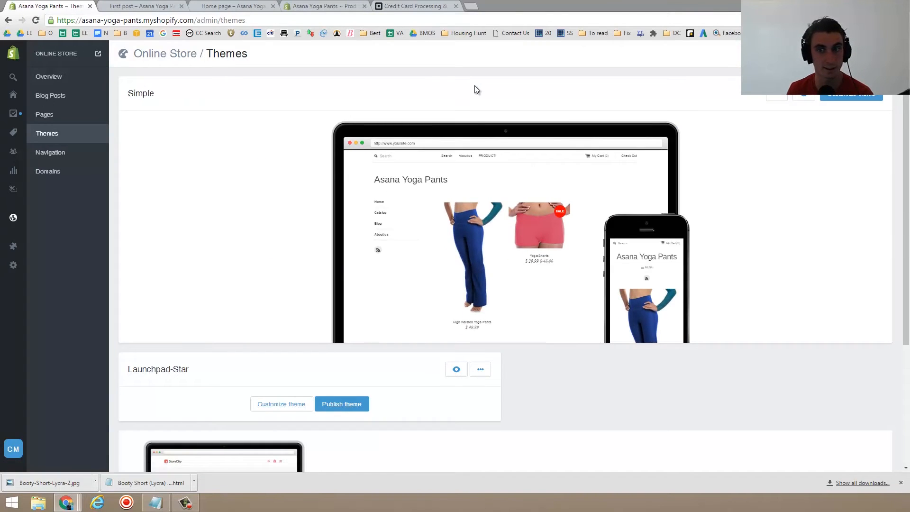
{"action": "mouse_move", "coordinate": [488, 262]}
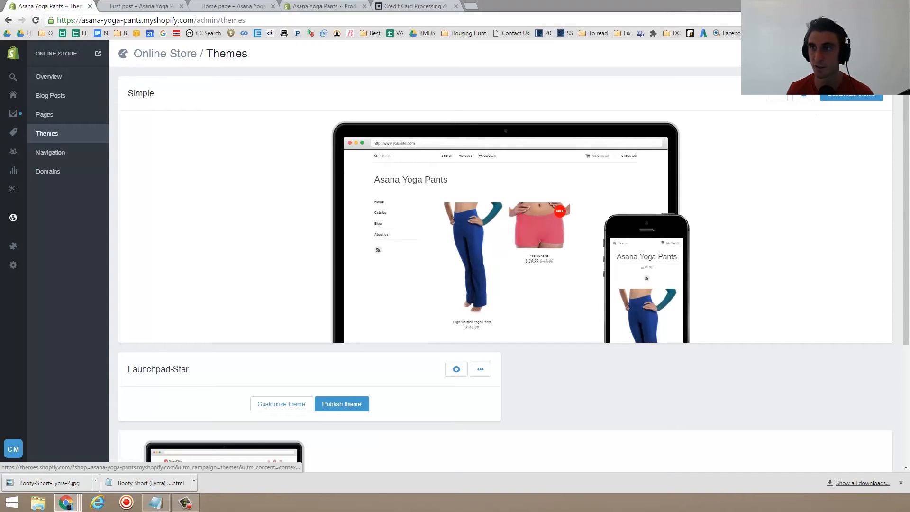
{"action": "left_click", "coordinate": [857, 53]}
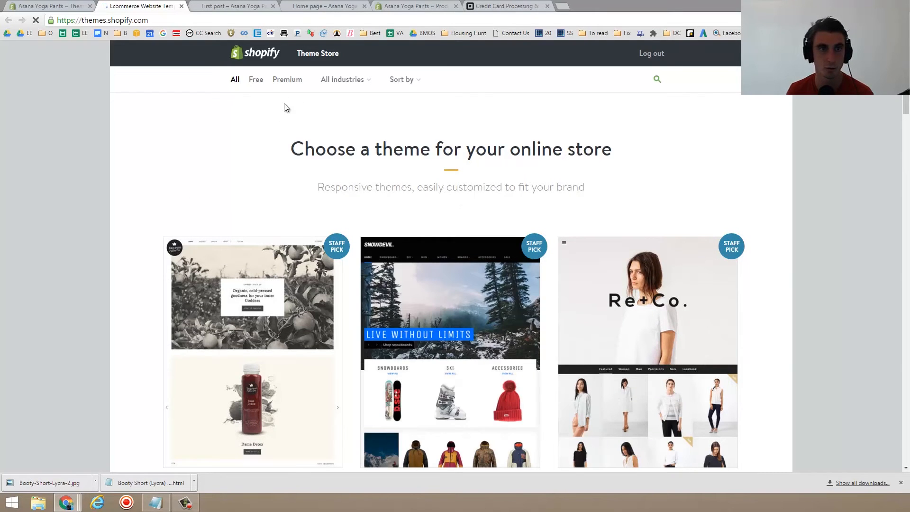
{"action": "left_click", "coordinate": [285, 82]}
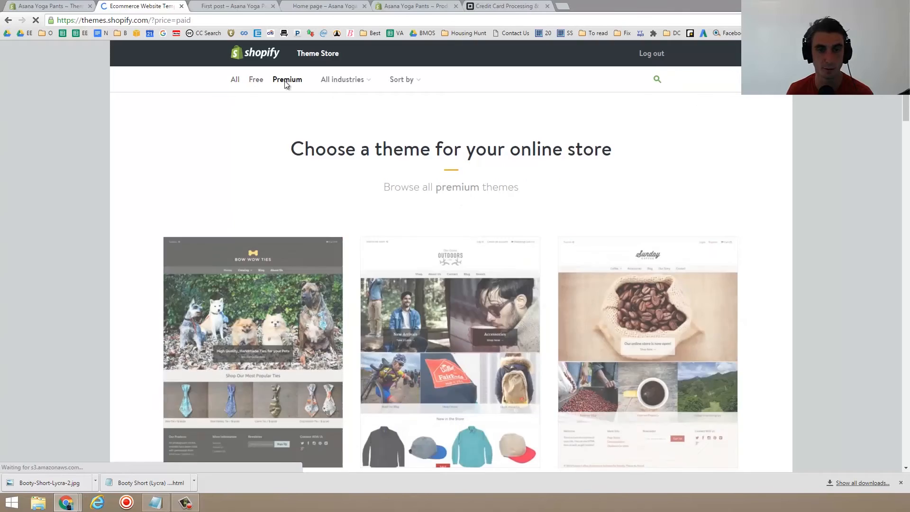
{"action": "scroll", "coordinate": [266, 279], "scroll_direction": "down", "scroll_amount": 2}
{"action": "scroll", "coordinate": [265, 279], "scroll_direction": "down", "scroll_amount": 3}
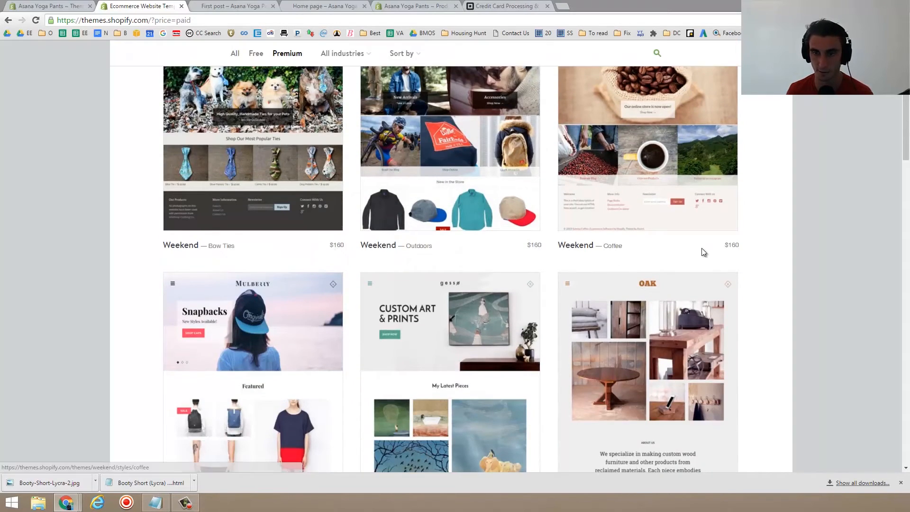
{"action": "scroll", "coordinate": [701, 250], "scroll_direction": "down", "scroll_amount": 5}
{"action": "scroll", "coordinate": [457, 265], "scroll_direction": "down", "scroll_amount": 5}
{"action": "scroll", "coordinate": [455, 260], "scroll_direction": "down", "scroll_amount": 10}
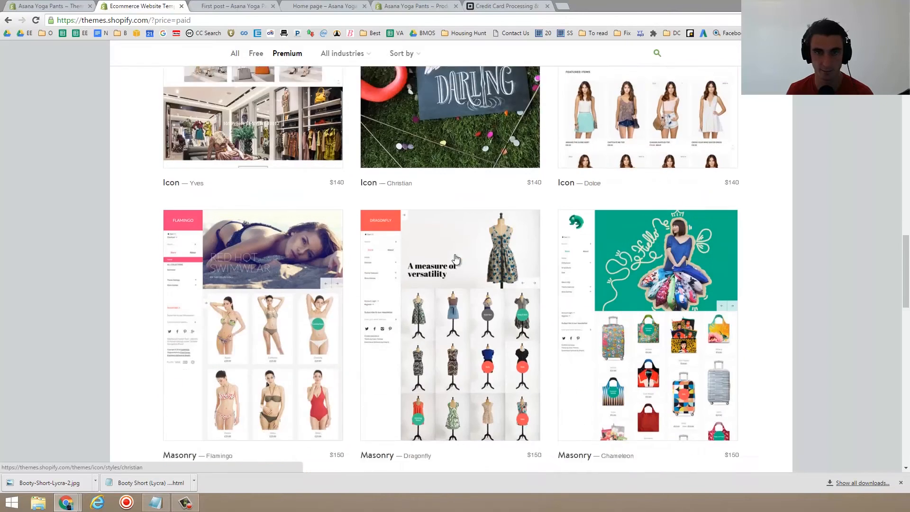
{"action": "scroll", "coordinate": [453, 256], "scroll_direction": "up", "scroll_amount": 11}
{"action": "scroll", "coordinate": [451, 257], "scroll_direction": "up", "scroll_amount": 15}
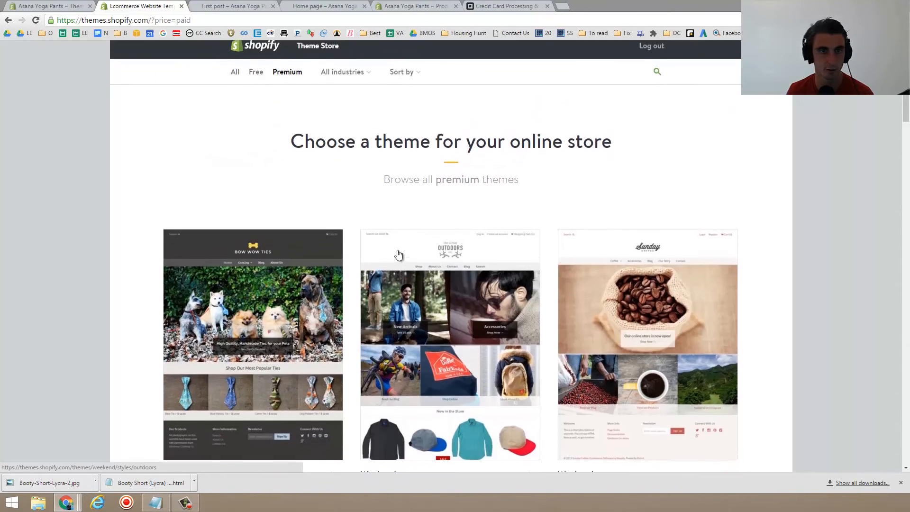
- Filter the Theme Store to free themes and browse through them
{"action": "left_click", "coordinate": [257, 83]}
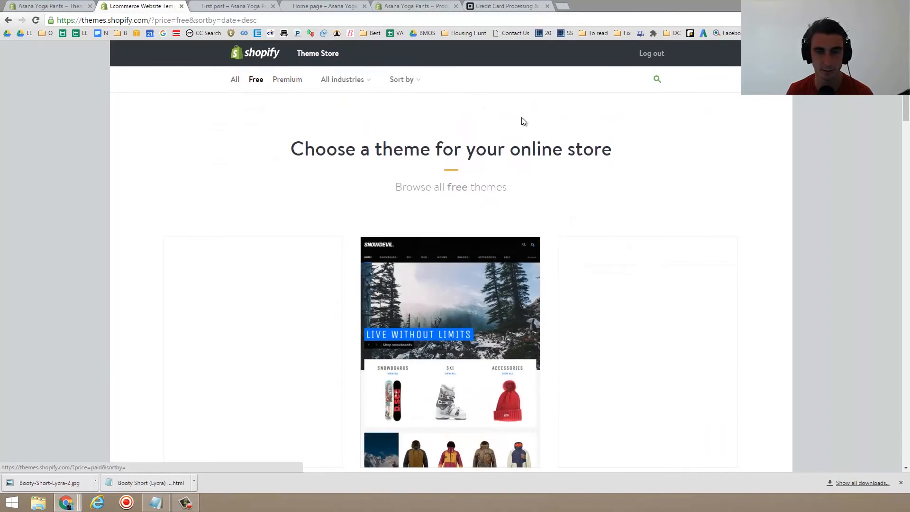
{"action": "scroll", "coordinate": [544, 136], "scroll_direction": "down", "scroll_amount": 3}
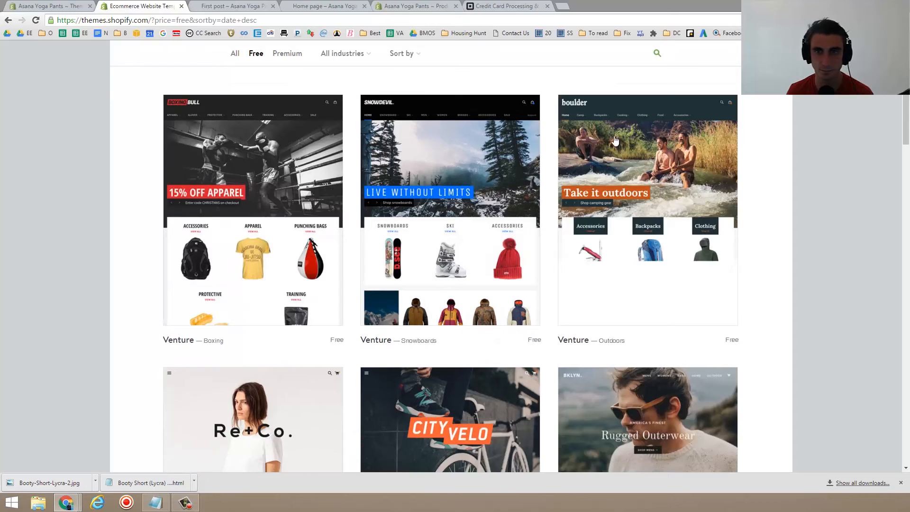
{"action": "scroll", "coordinate": [483, 141], "scroll_direction": "down", "scroll_amount": 4}
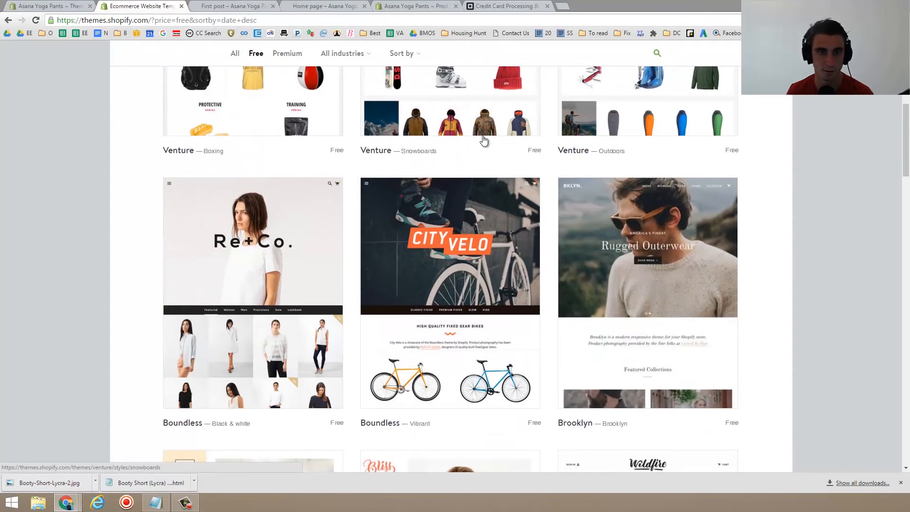
{"action": "scroll", "coordinate": [499, 424], "scroll_direction": "down", "scroll_amount": 6}
{"action": "scroll", "coordinate": [499, 424], "scroll_direction": "up", "scroll_amount": 5}
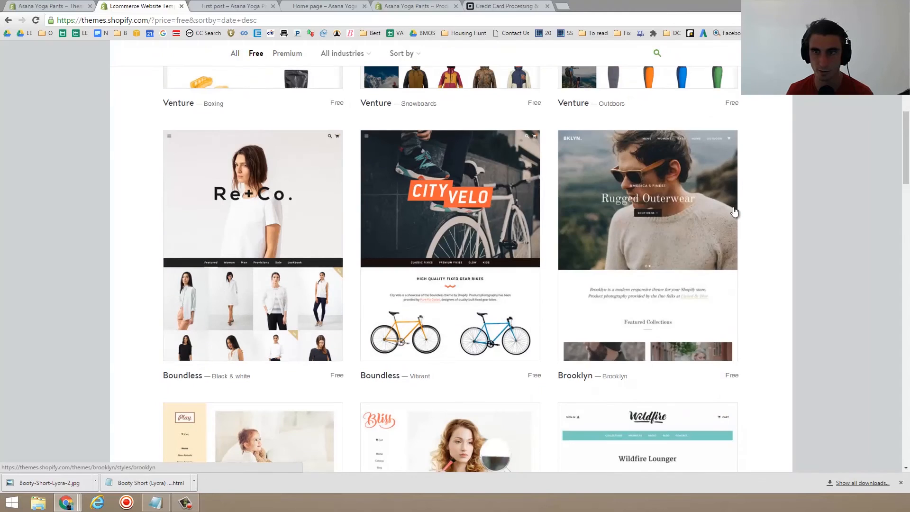
- Install the free Supply theme in its Soft Green style and go to the Theme Manager
{"action": "scroll", "coordinate": [730, 206], "scroll_direction": "down", "scroll_amount": 4}
{"action": "scroll", "coordinate": [628, 175], "scroll_direction": "down", "scroll_amount": 5}
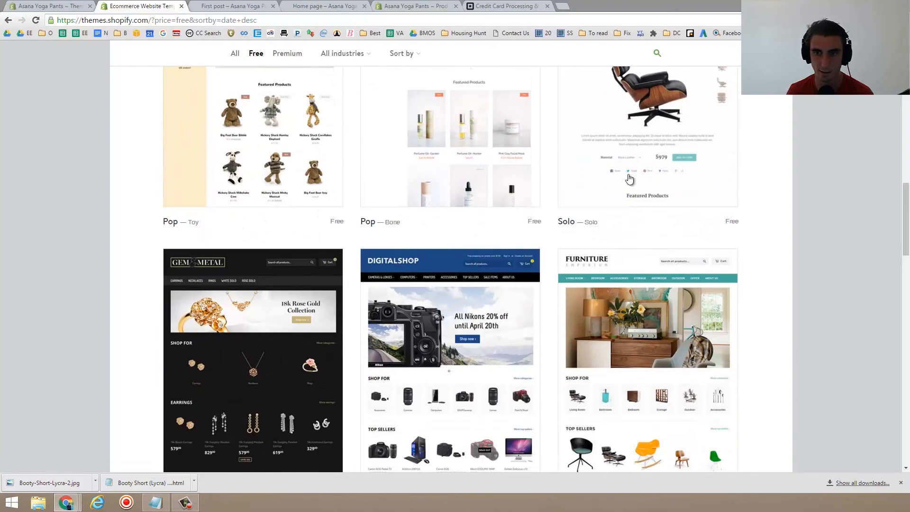
{"action": "scroll", "coordinate": [484, 153], "scroll_direction": "down", "scroll_amount": 4}
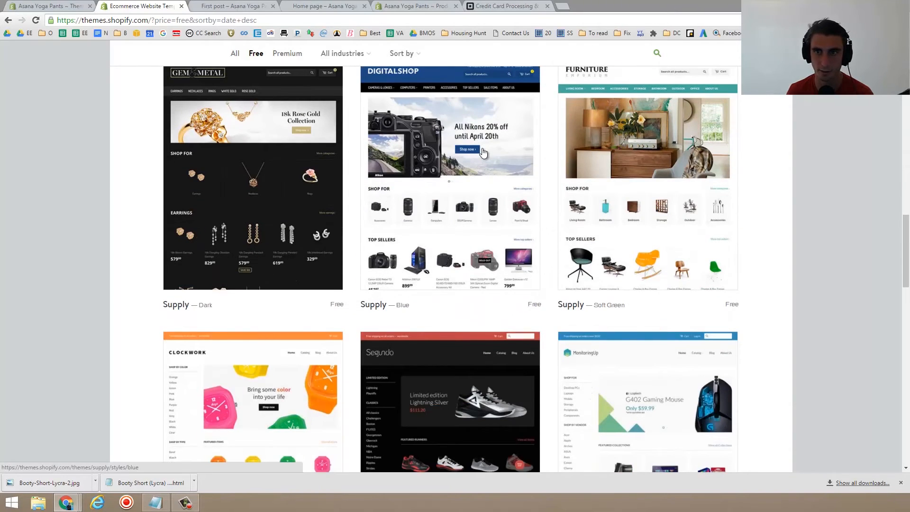
{"action": "scroll", "coordinate": [484, 153], "scroll_direction": "down", "scroll_amount": 4}
{"action": "scroll", "coordinate": [569, 157], "scroll_direction": "up", "scroll_amount": 3}
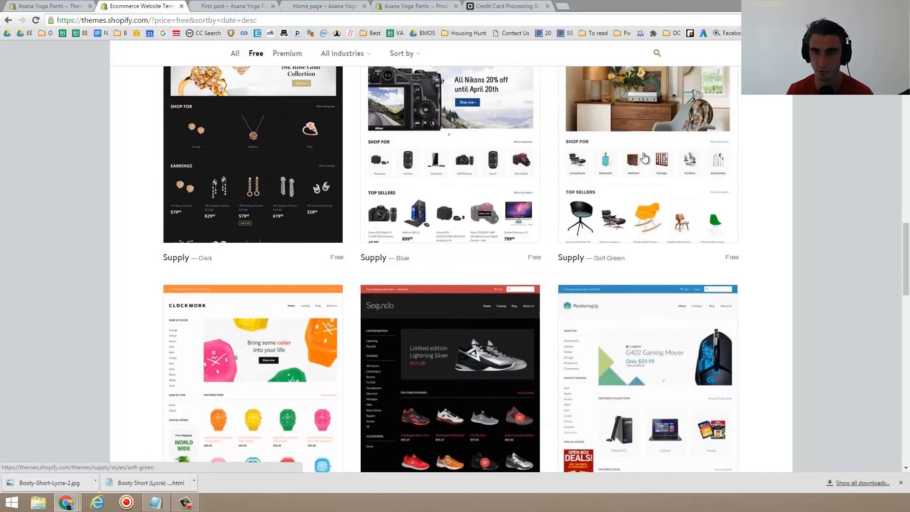
{"action": "scroll", "coordinate": [648, 231], "scroll_direction": "up", "scroll_amount": 2}
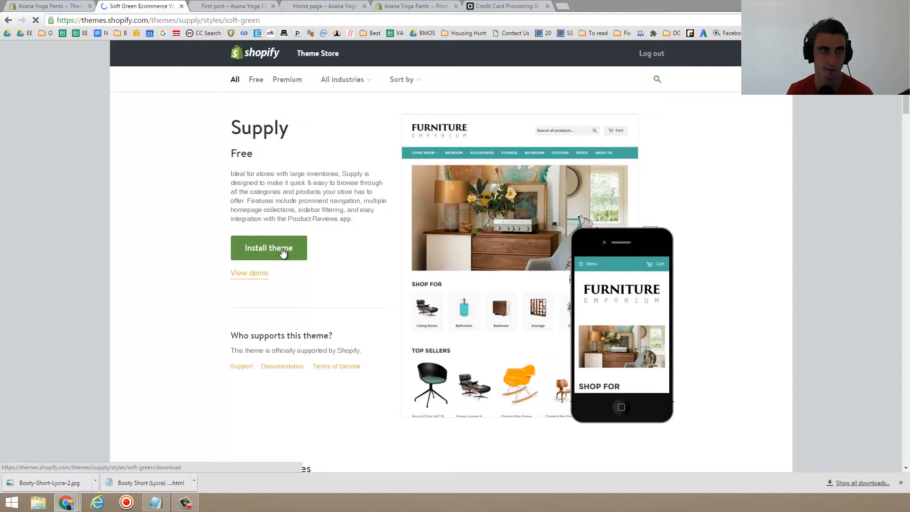
{"action": "left_click", "coordinate": [283, 252]}
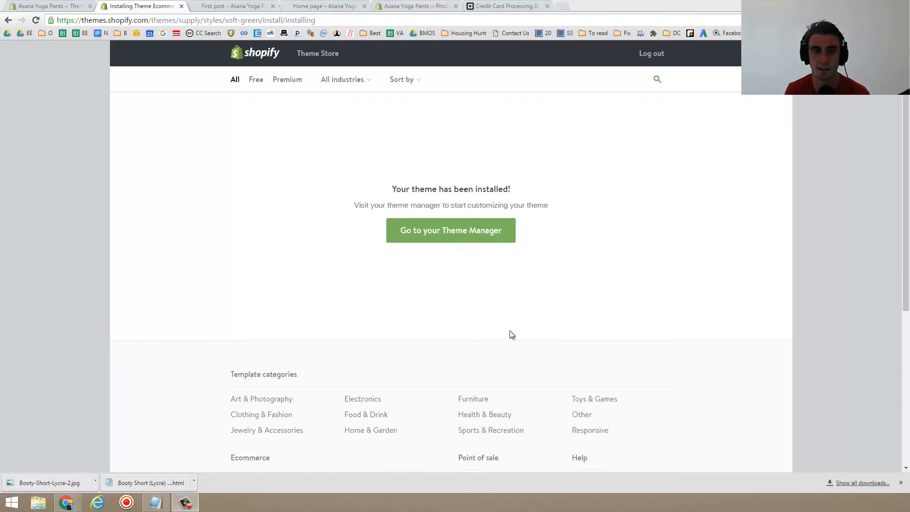
{"action": "left_click", "coordinate": [430, 234]}
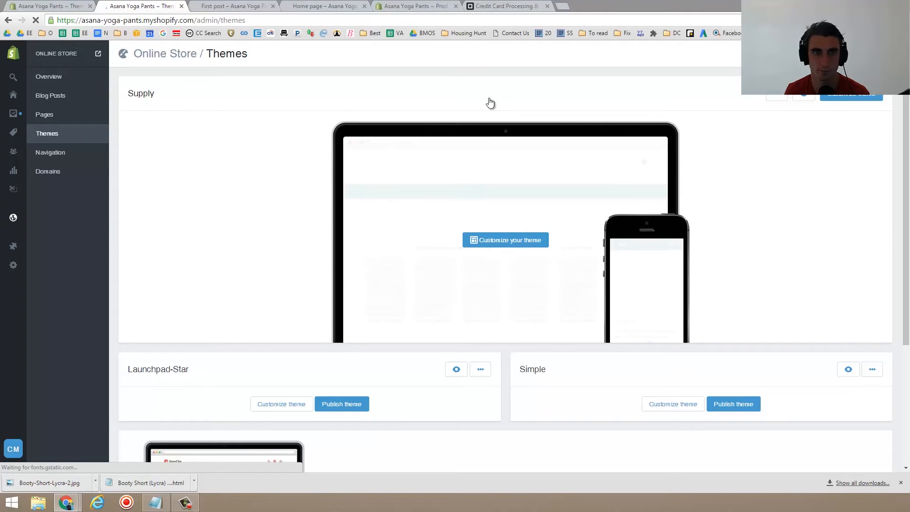
- Open the Supply theme editor and preview the home page carousel slides
{"action": "scroll", "coordinate": [499, 157], "scroll_direction": "down", "scroll_amount": 1}
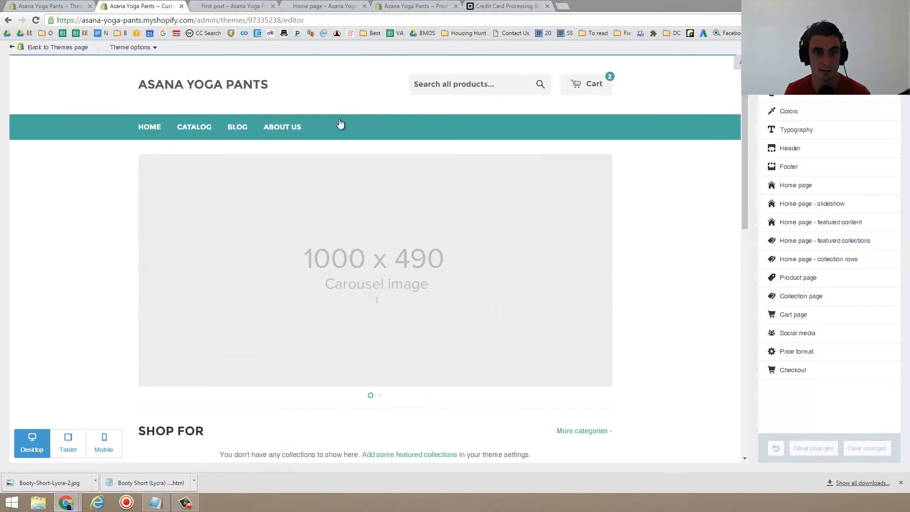
{"action": "left_click", "coordinate": [411, 238]}
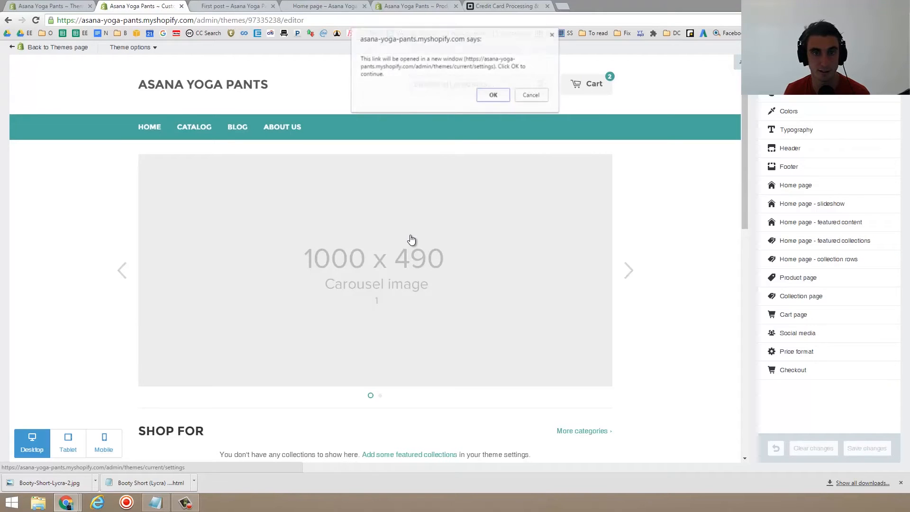
{"action": "left_click", "coordinate": [494, 96]}
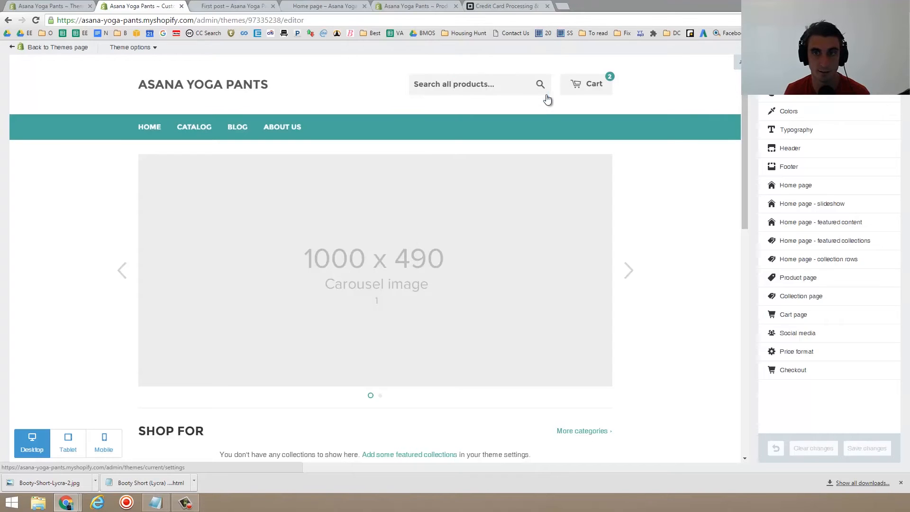
{"action": "left_click", "coordinate": [629, 278]}
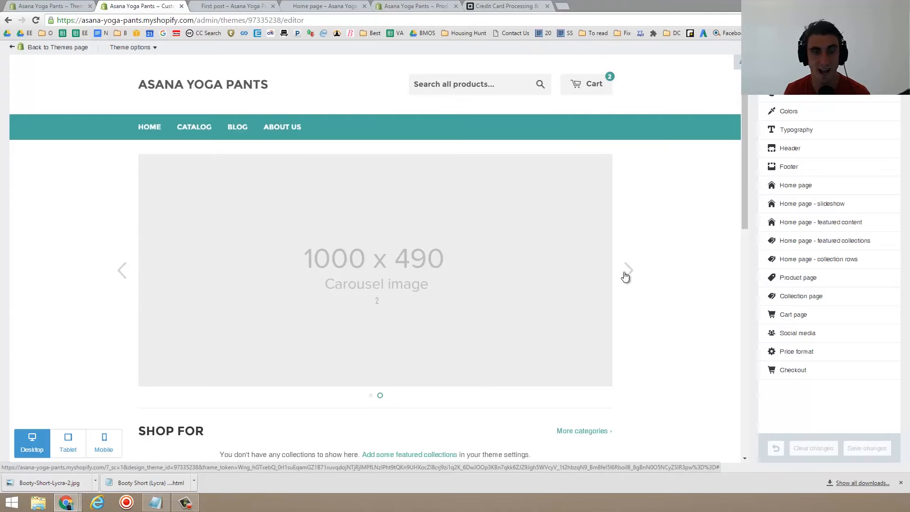
{"action": "scroll", "coordinate": [382, 230], "scroll_direction": "down", "scroll_amount": 2}
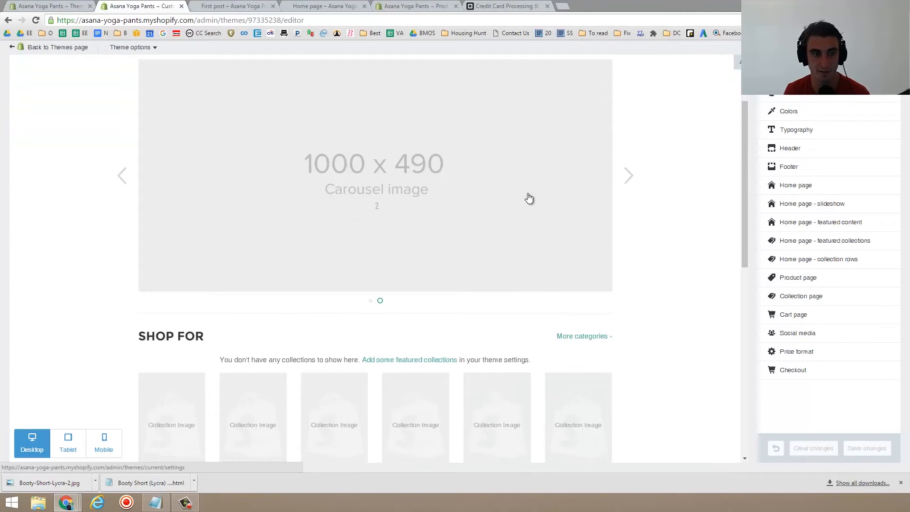
- Preview the storefront in tablet and mobile views, then switch back to desktop
{"action": "left_click", "coordinate": [70, 444]}
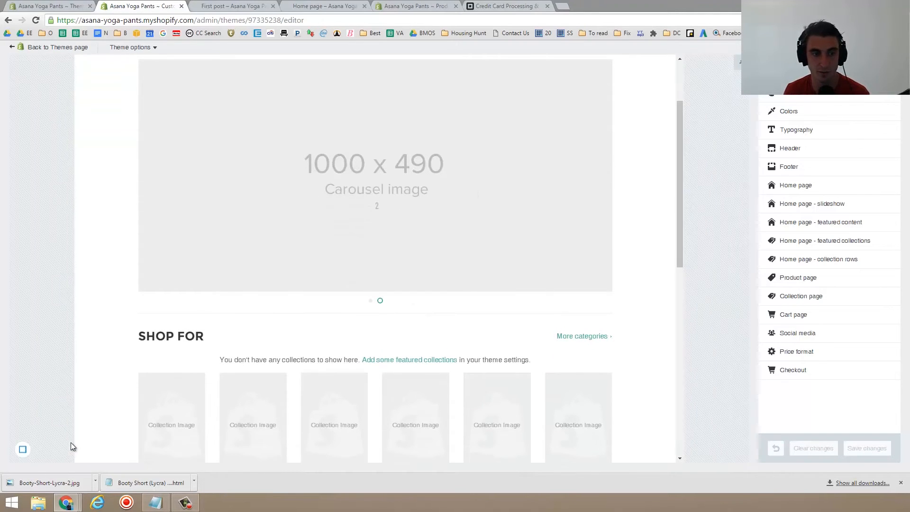
{"action": "mouse_move", "coordinate": [23, 450]}
{"action": "left_click", "coordinate": [102, 442]}
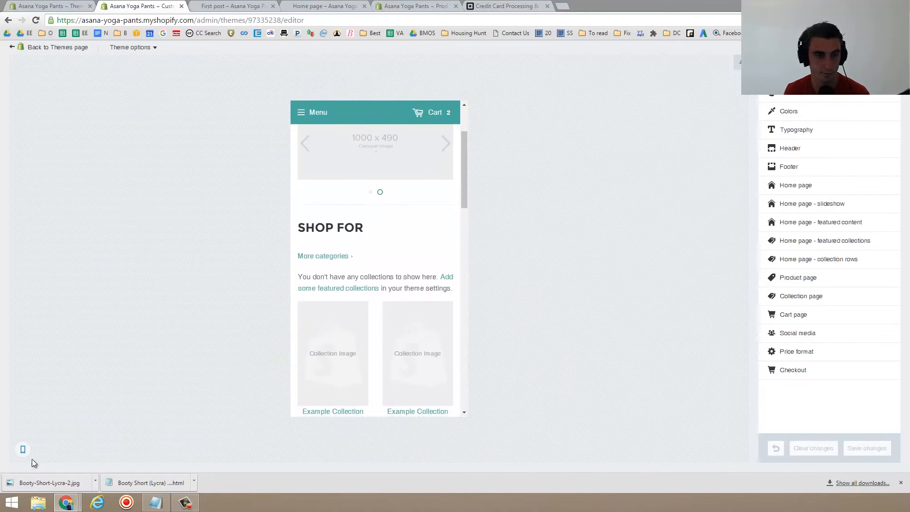
{"action": "left_click", "coordinate": [44, 444]}
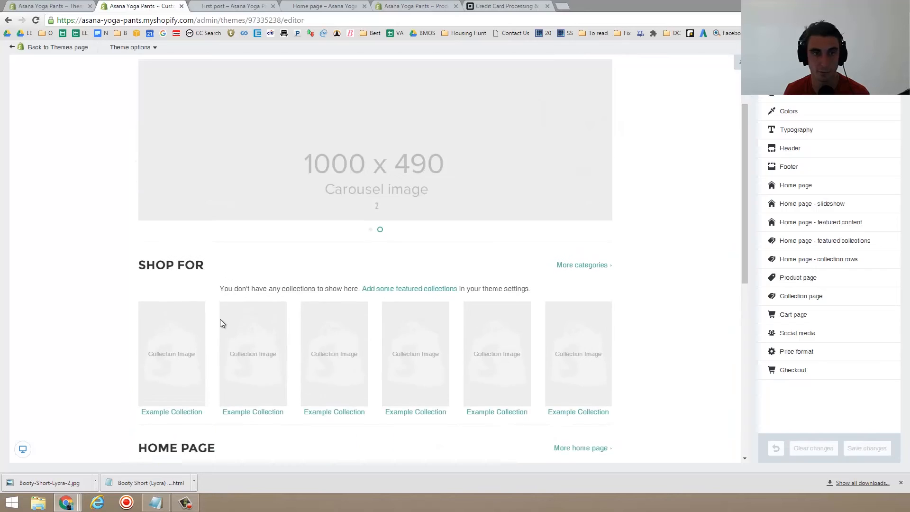
{"action": "scroll", "coordinate": [168, 311], "scroll_direction": "up", "scroll_amount": 4}
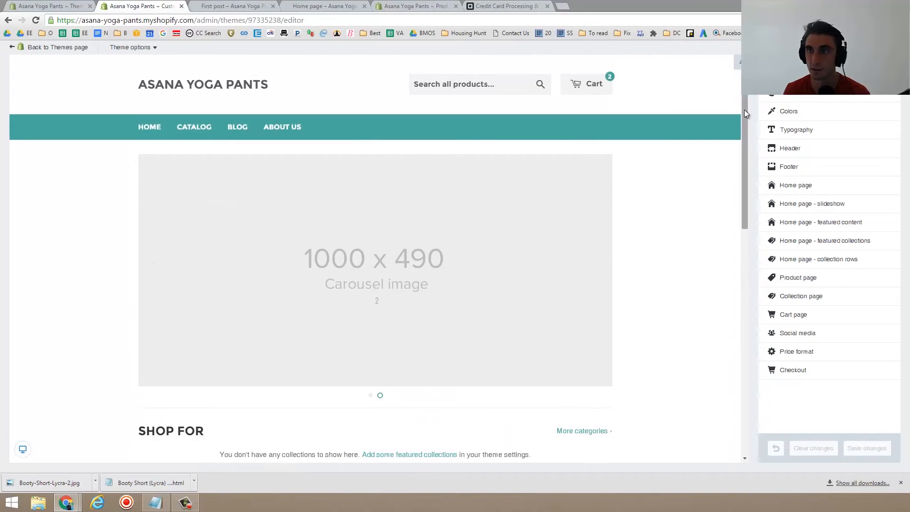
- Try the Blue color preset, then clear the unsaved theme changes
{"action": "left_click", "coordinate": [812, 111]}
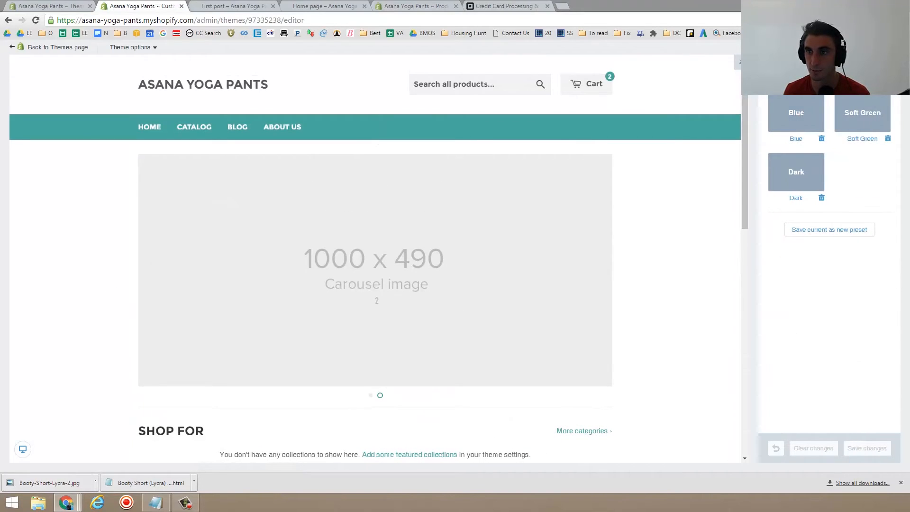
{"action": "left_click", "coordinate": [792, 116]}
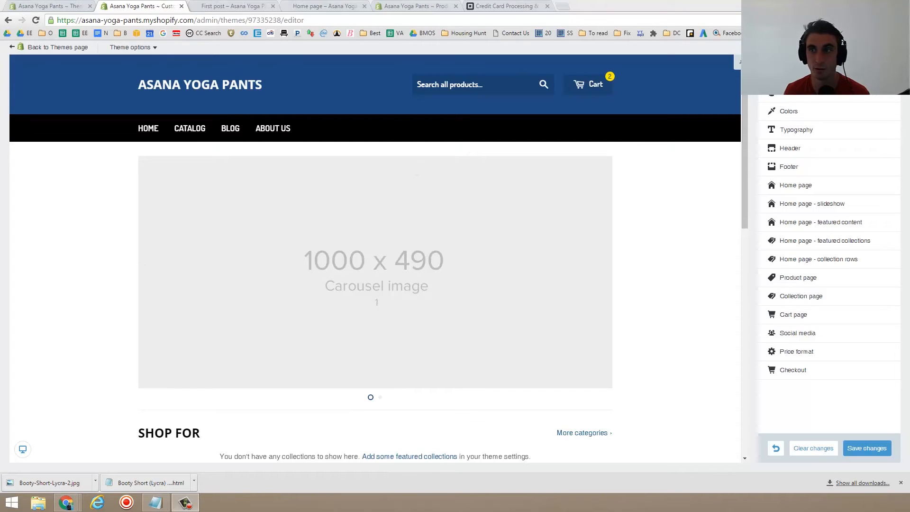
{"action": "left_click", "coordinate": [874, 114]}
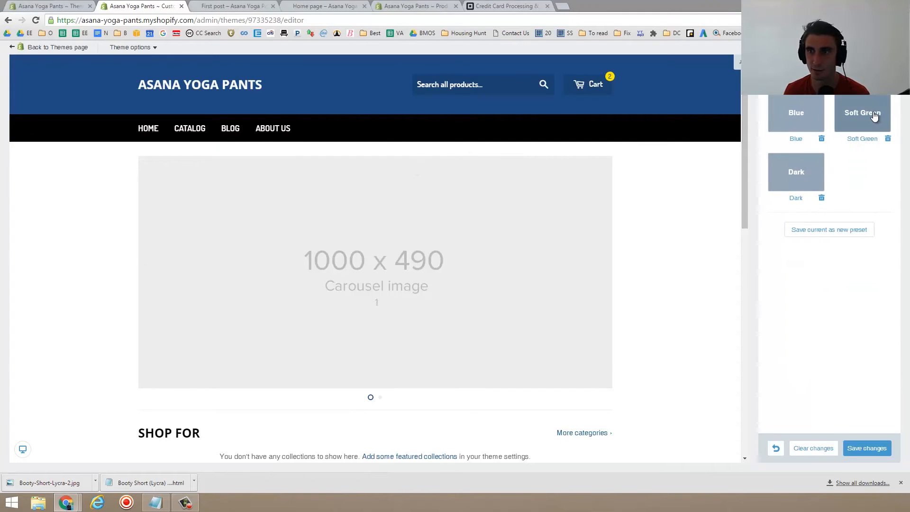
{"action": "left_click", "coordinate": [874, 114]}
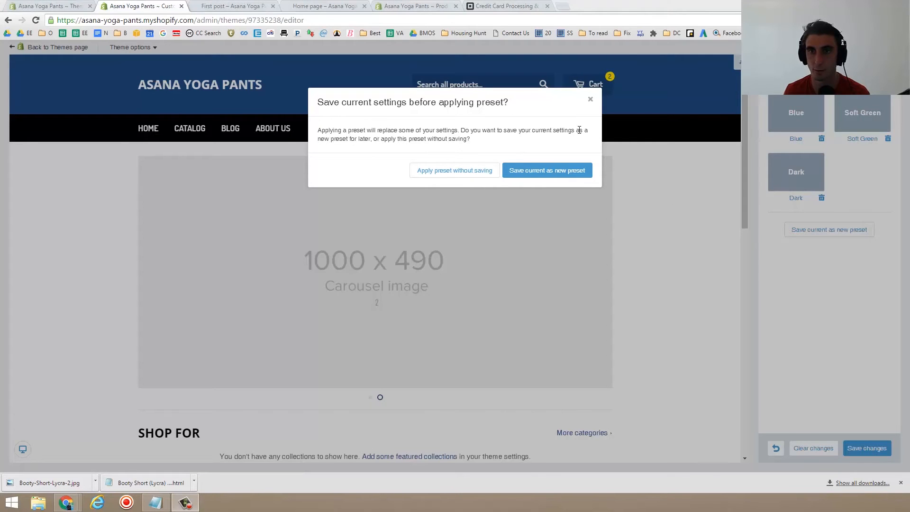
{"action": "left_click", "coordinate": [590, 100]}
{"action": "left_click", "coordinate": [832, 448]}
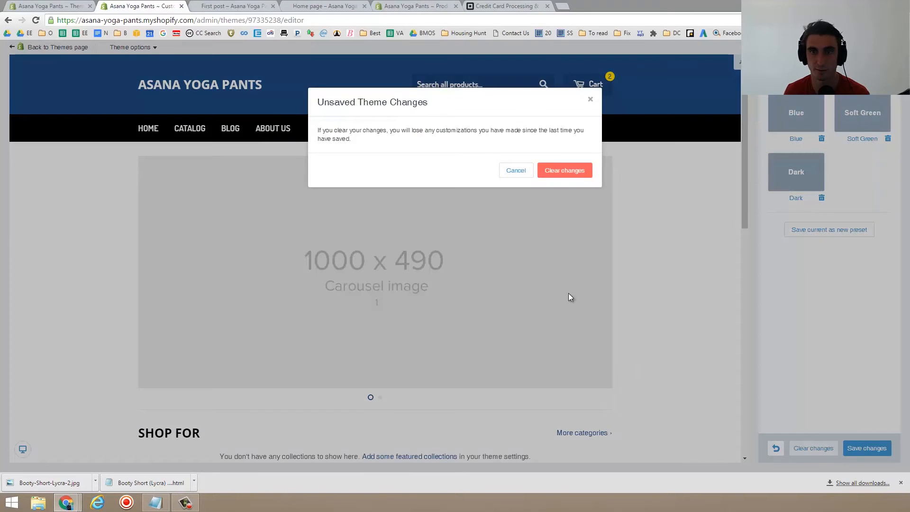
{"action": "left_click", "coordinate": [558, 171]}
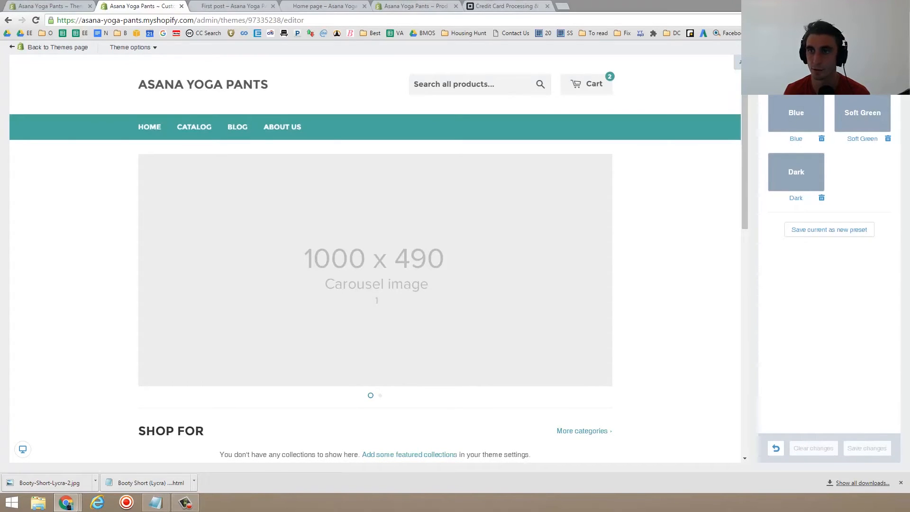
- Set the primary content color to #163834 in the color settings
{"action": "left_click", "coordinate": [805, 114]}
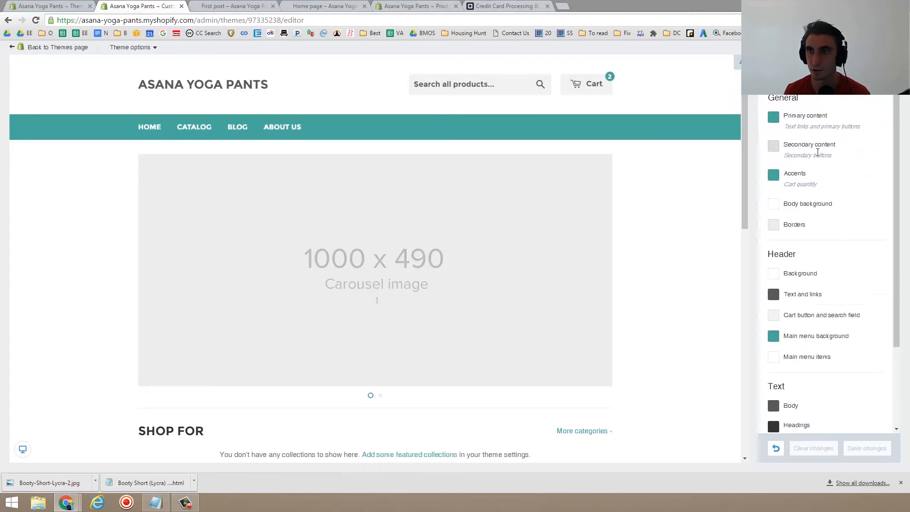
{"action": "left_click", "coordinate": [787, 121]}
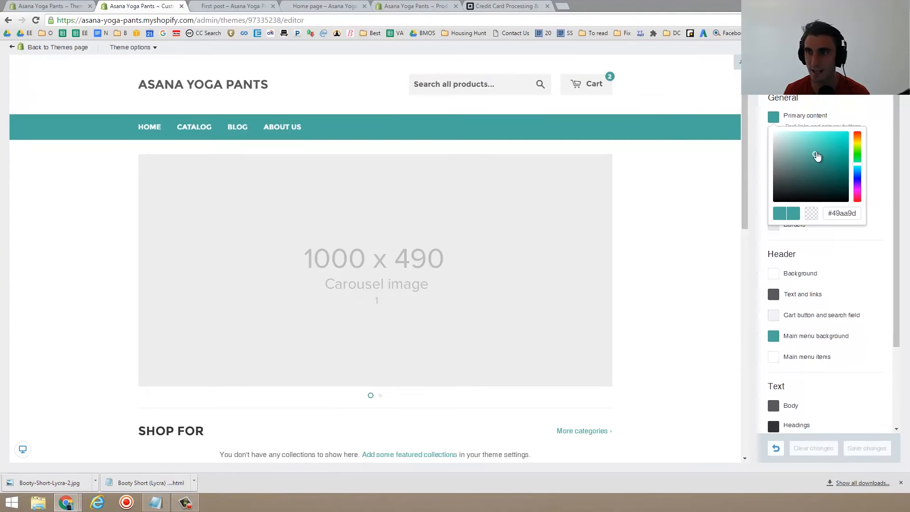
{"action": "left_click", "coordinate": [820, 186]}
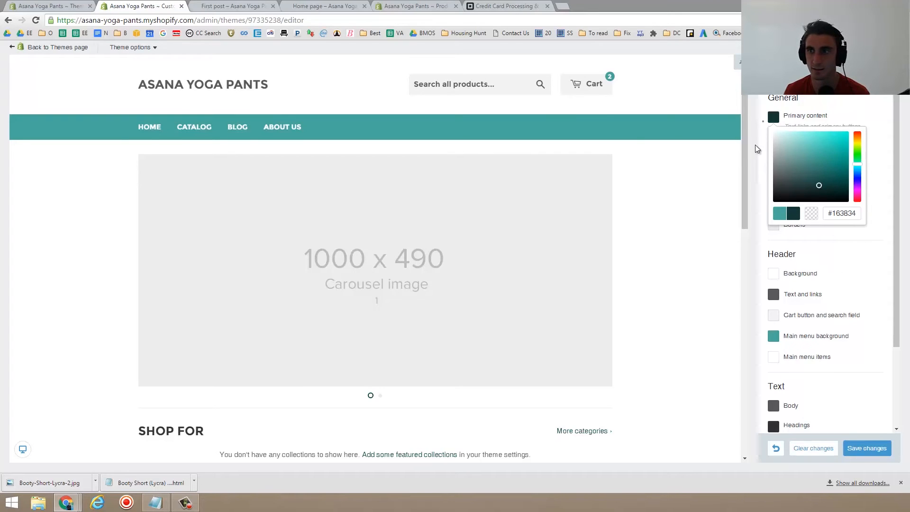
{"action": "left_click", "coordinate": [859, 100]}
- Darken the main menu background color to #1B4B41, then clear all unsaved theme changes
{"action": "left_click", "coordinate": [798, 175]}
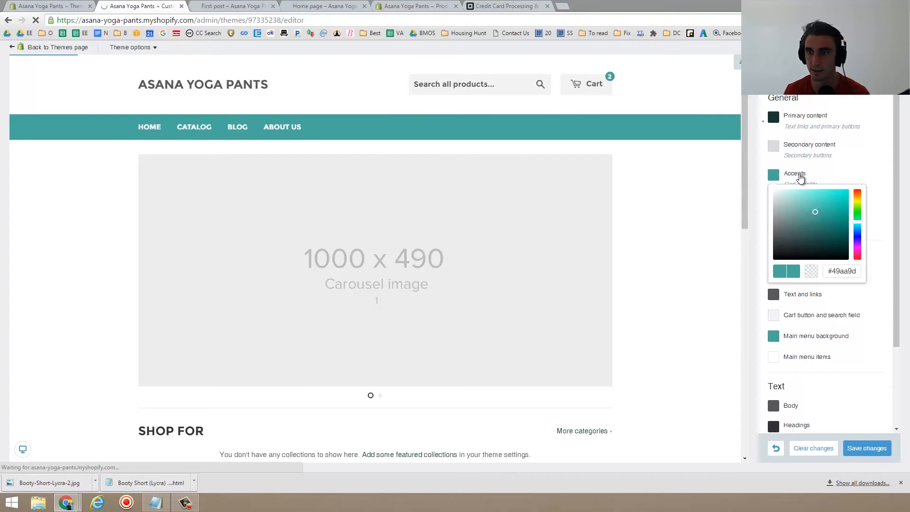
{"action": "left_click", "coordinate": [820, 338]}
{"action": "left_click", "coordinate": [806, 338]}
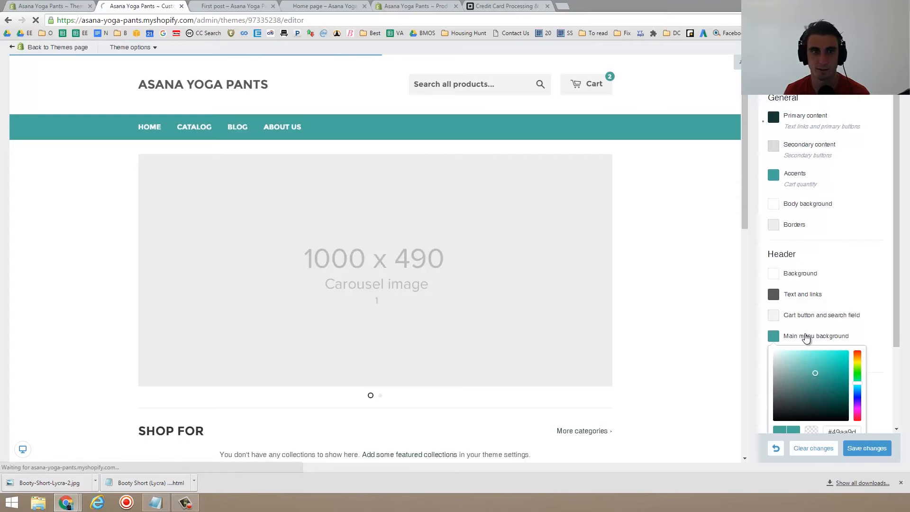
{"action": "left_click", "coordinate": [817, 399]}
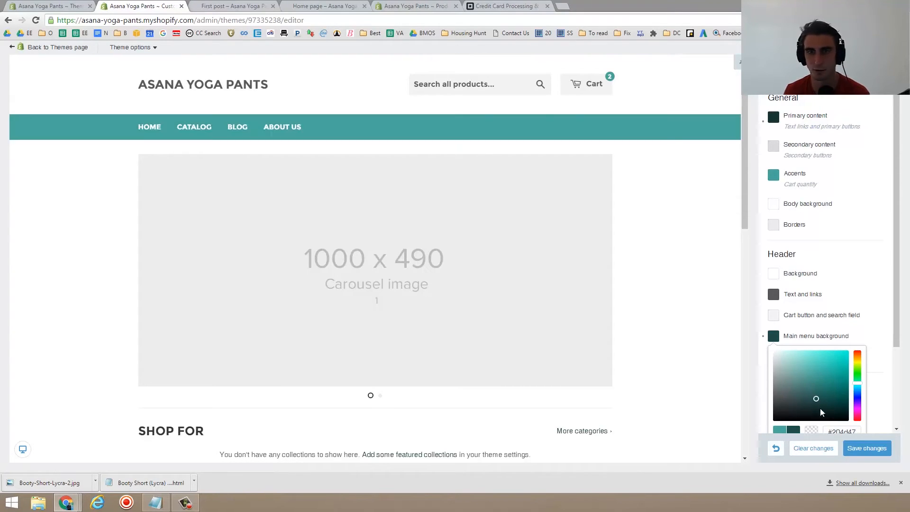
{"action": "left_click", "coordinate": [823, 401]}
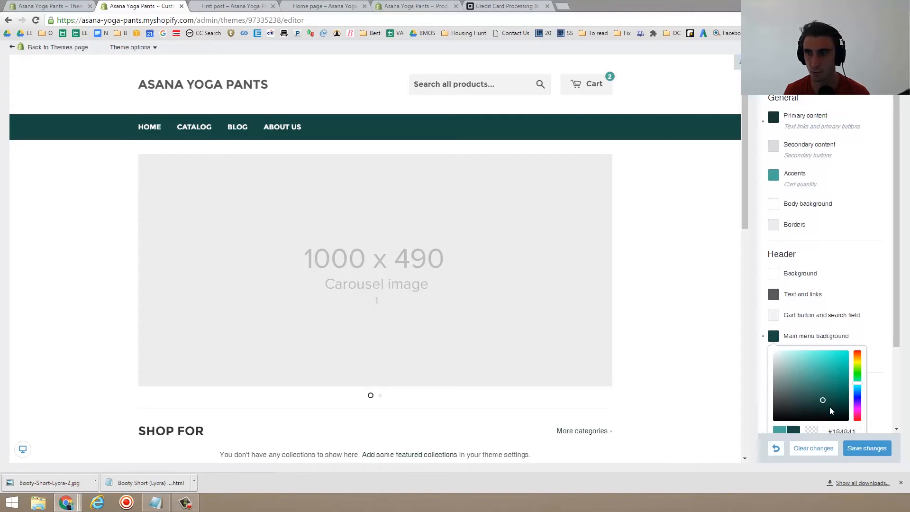
{"action": "left_click", "coordinate": [882, 287]}
{"action": "scroll", "coordinate": [852, 361], "scroll_direction": "down", "scroll_amount": 2}
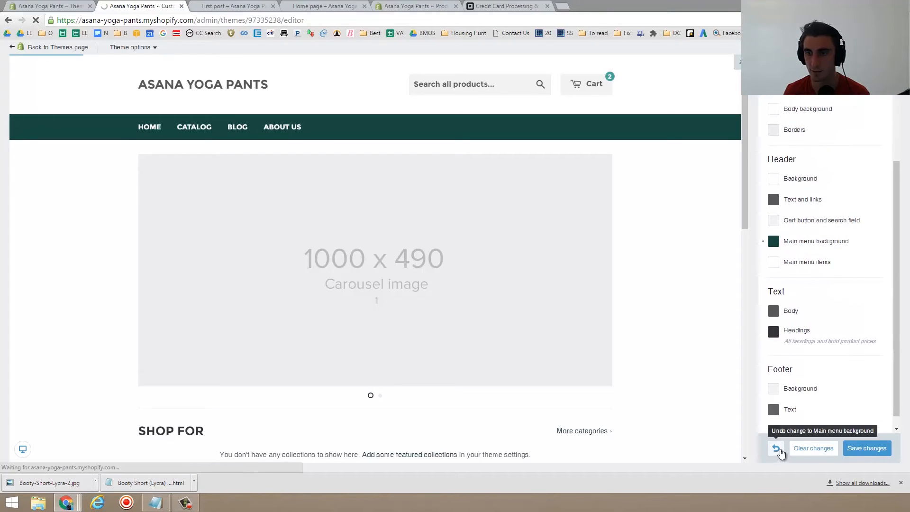
{"action": "left_click", "coordinate": [812, 448]}
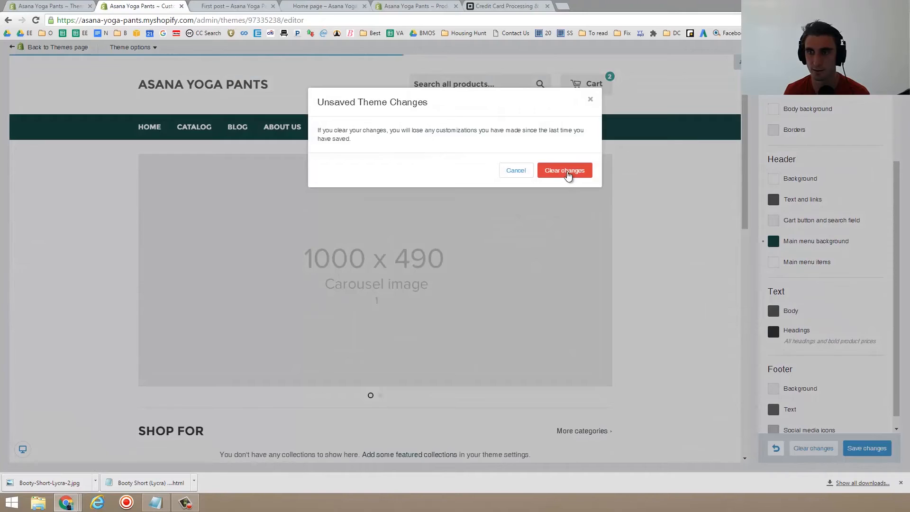
{"action": "left_click", "coordinate": [566, 171]}
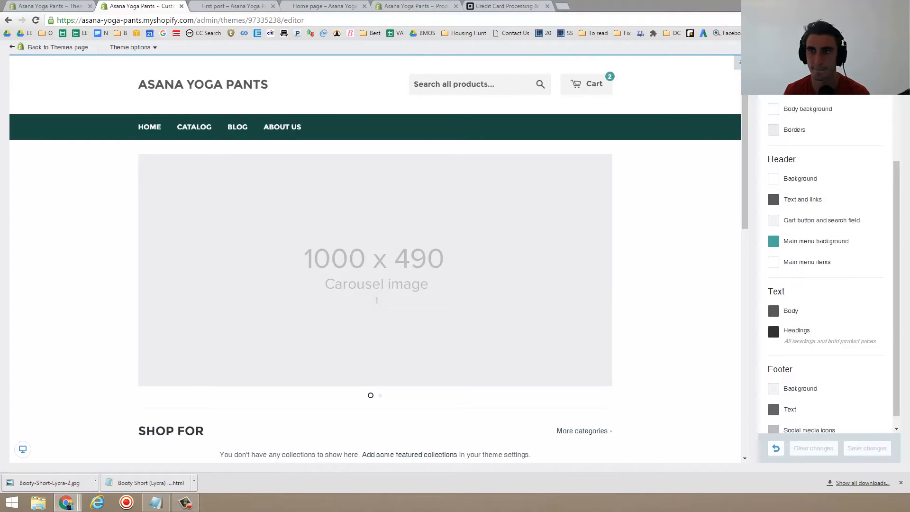
- Set the base font to Roboto in the typography settings
{"action": "left_click", "coordinate": [775, 66]}
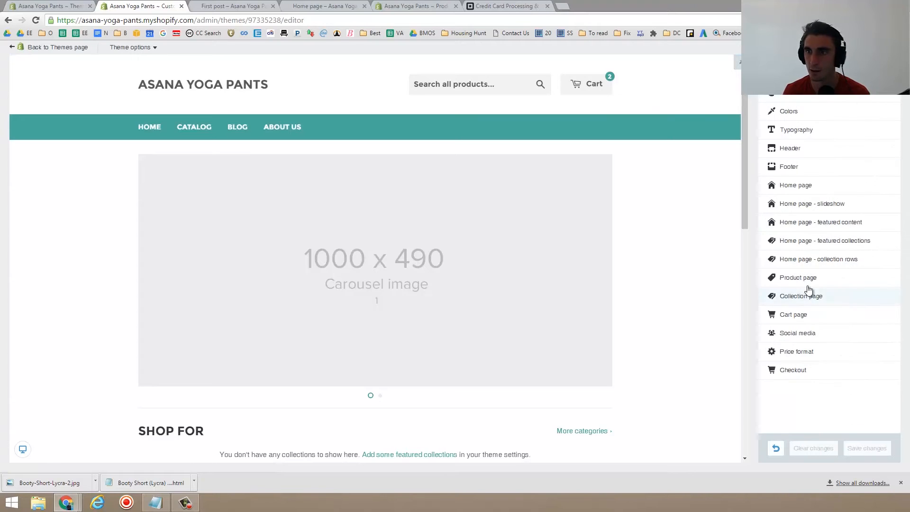
{"action": "left_click", "coordinate": [807, 135]}
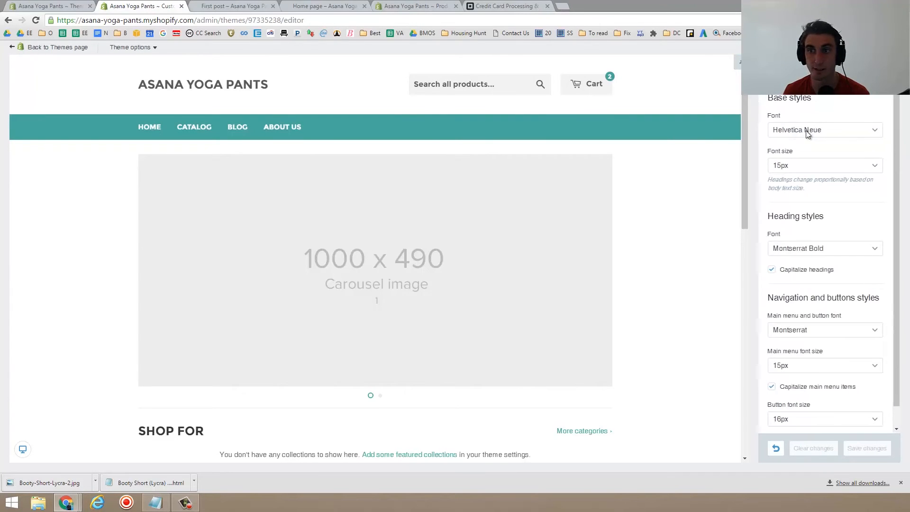
{"action": "left_click", "coordinate": [863, 131]}
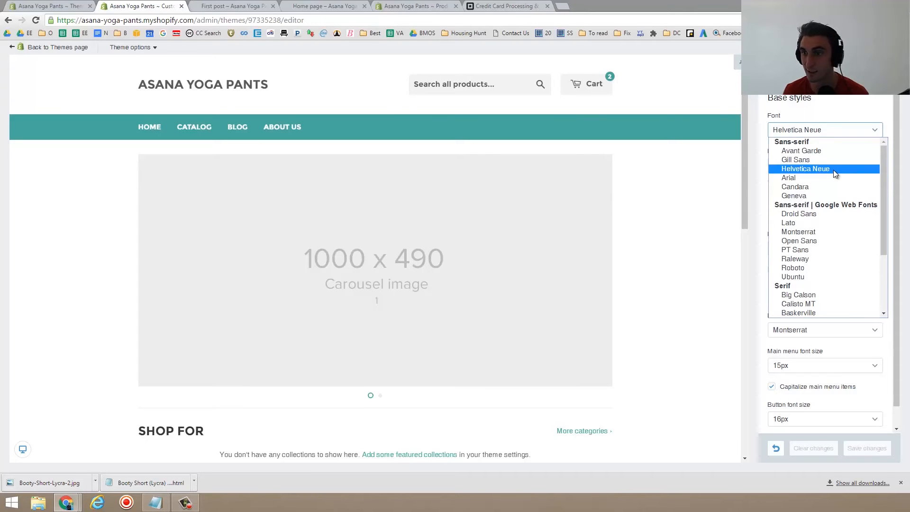
{"action": "left_click", "coordinate": [812, 268]}
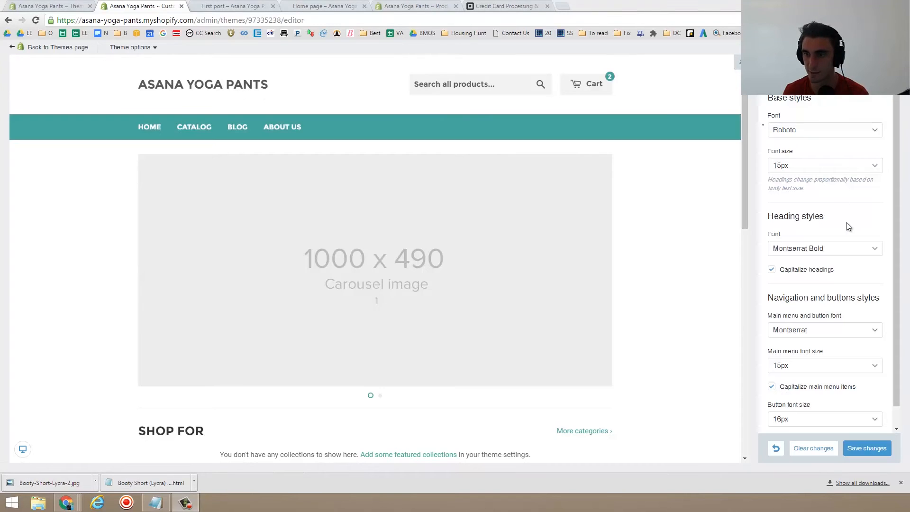
- Open the home page slideshow settings and disable slide 2, keeping slide 1 enabled
{"action": "left_click", "coordinate": [771, 70]}
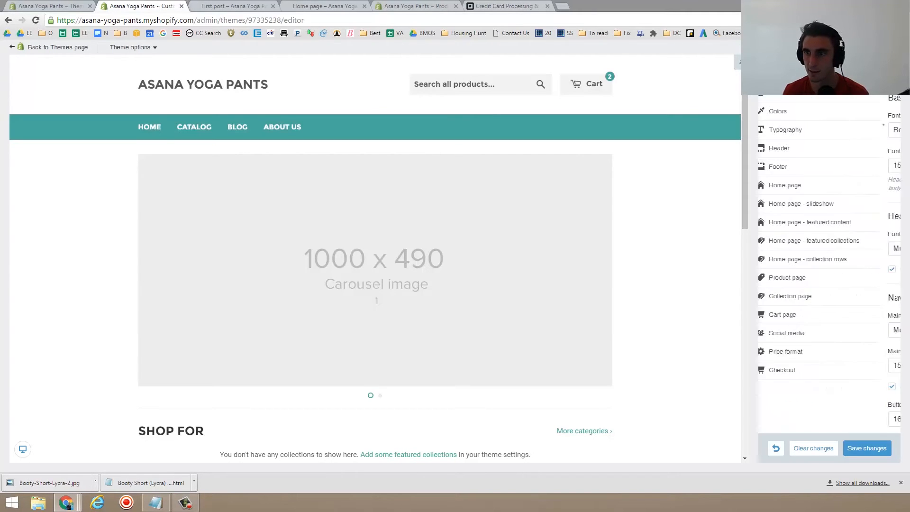
{"action": "left_click", "coordinate": [825, 206]}
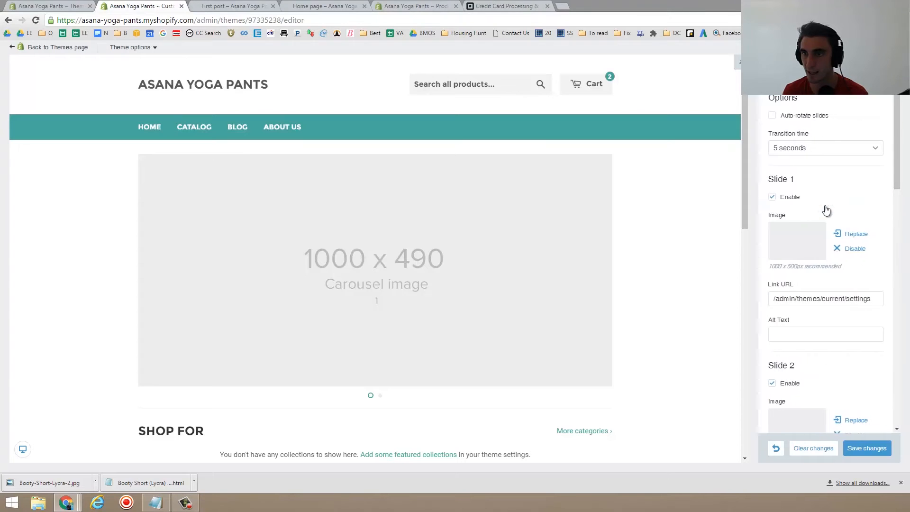
{"action": "left_click", "coordinate": [772, 197]}
{"action": "scroll", "coordinate": [818, 214], "scroll_direction": "down", "scroll_amount": 2}
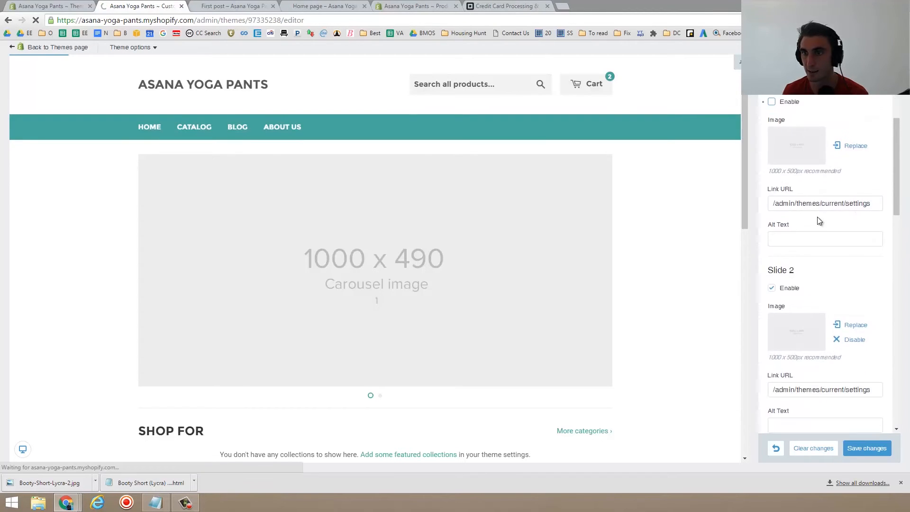
{"action": "scroll", "coordinate": [819, 219], "scroll_direction": "down", "scroll_amount": 3}
{"action": "left_click", "coordinate": [772, 146]}
{"action": "scroll", "coordinate": [792, 243], "scroll_direction": "up", "scroll_amount": 2}
{"action": "scroll", "coordinate": [791, 242], "scroll_direction": "up", "scroll_amount": 3}
{"action": "left_click", "coordinate": [772, 197]}
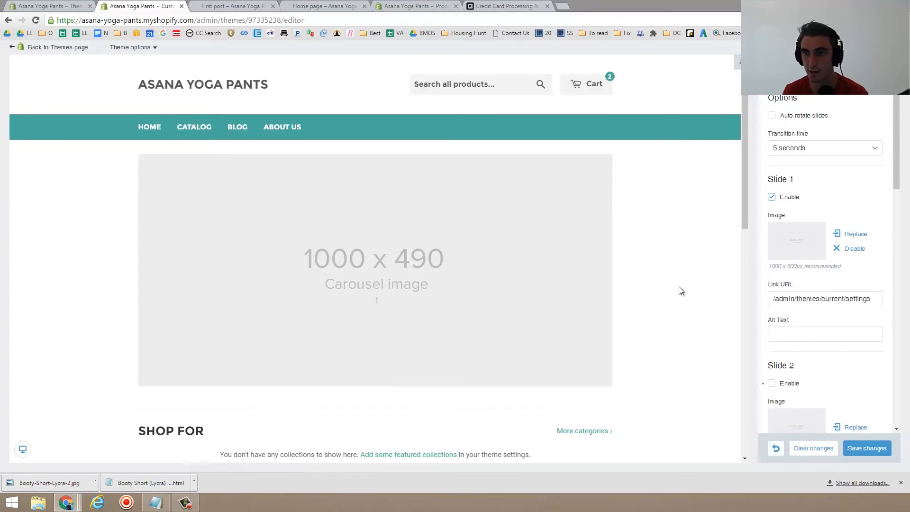
- Examine slide 1's link URL and the settings of the remaining slides
{"action": "triple_click", "coordinate": [831, 301]}
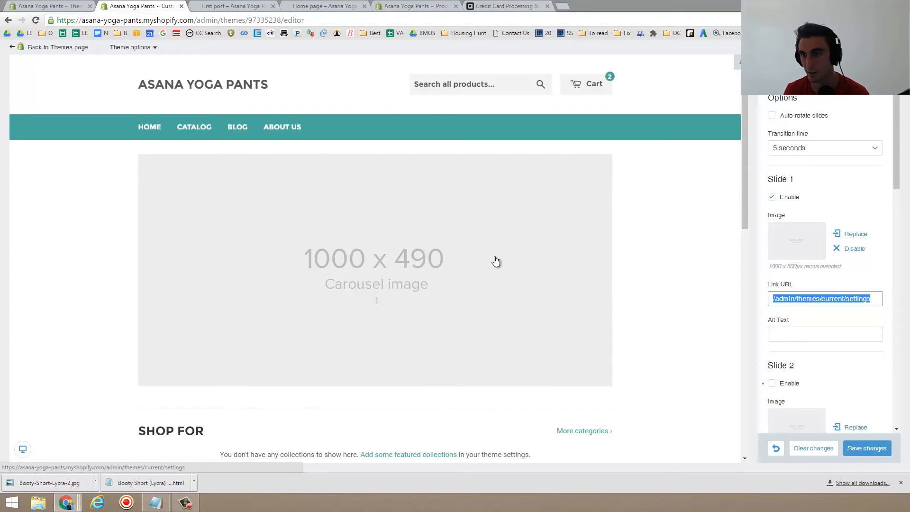
{"action": "scroll", "coordinate": [818, 272], "scroll_direction": "down", "scroll_amount": 9}
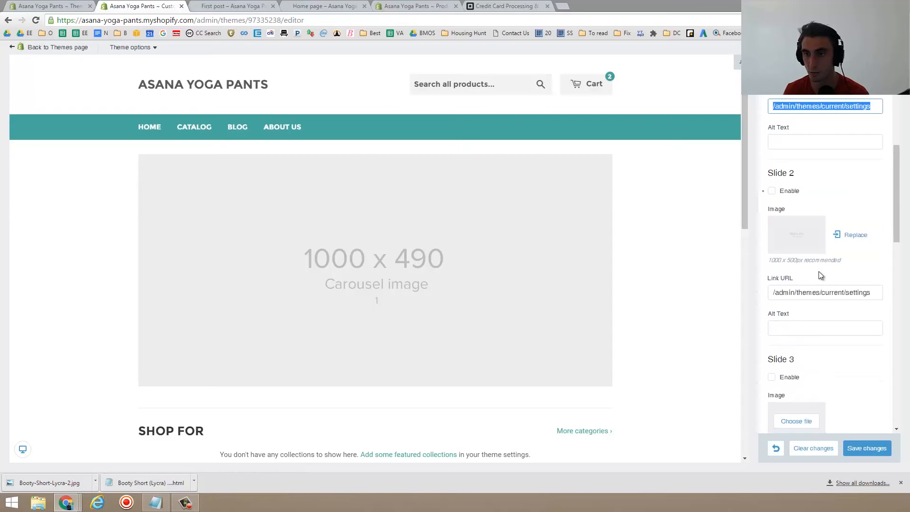
{"action": "scroll", "coordinate": [801, 258], "scroll_direction": "down", "scroll_amount": 9}
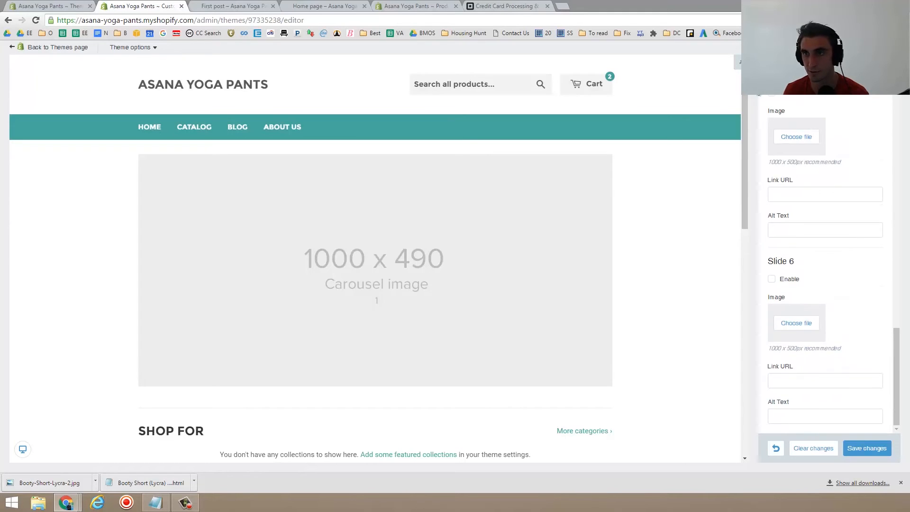
{"action": "left_click", "coordinate": [777, 98]}
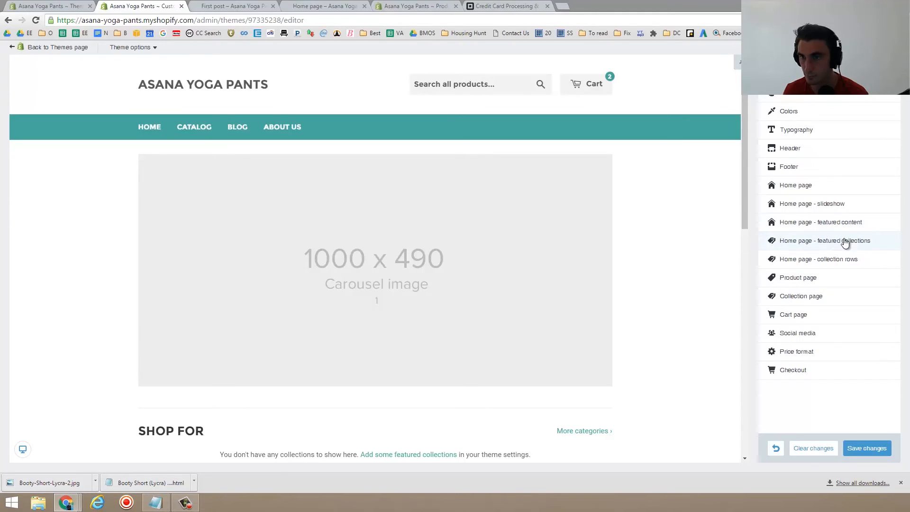
- Enable Show compare at price and product reviews in the product page settings and save the changes
{"action": "left_click", "coordinate": [823, 278]}
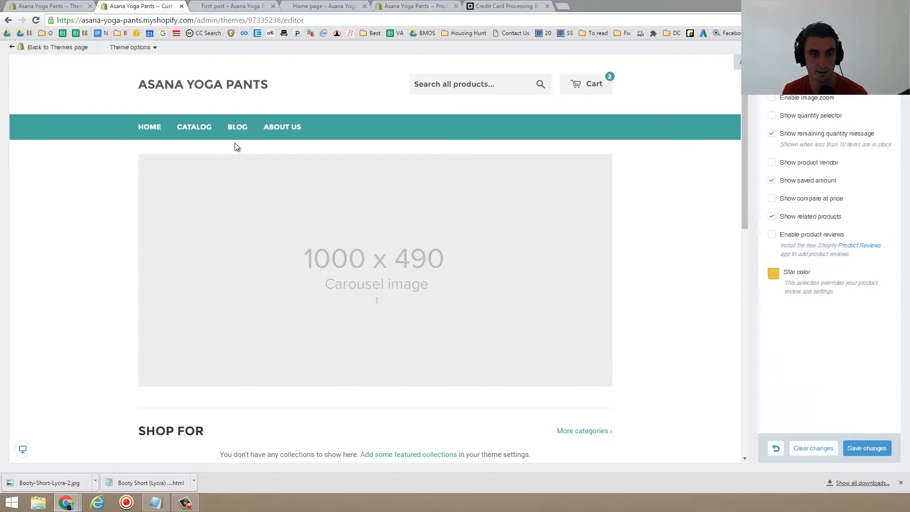
{"action": "scroll", "coordinate": [276, 439], "scroll_direction": "down", "scroll_amount": 9}
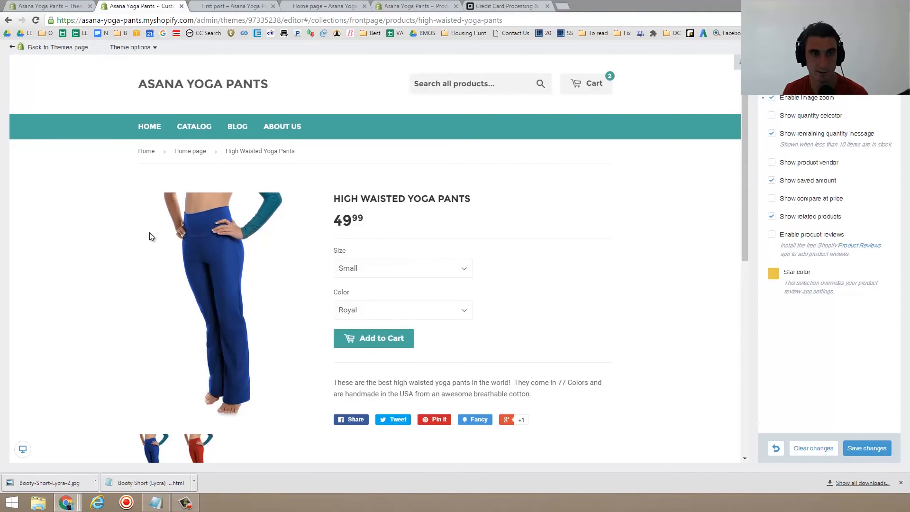
{"action": "scroll", "coordinate": [149, 233], "scroll_direction": "down", "scroll_amount": 5}
{"action": "scroll", "coordinate": [221, 183], "scroll_direction": "up", "scroll_amount": 4}
{"action": "mouse_move", "coordinate": [198, 232]}
{"action": "left_mouse_down"}
{"action": "mouse_move", "coordinate": [181, 296]}
{"action": "mouse_move", "coordinate": [214, 231]}
{"action": "left_mouse_up"}
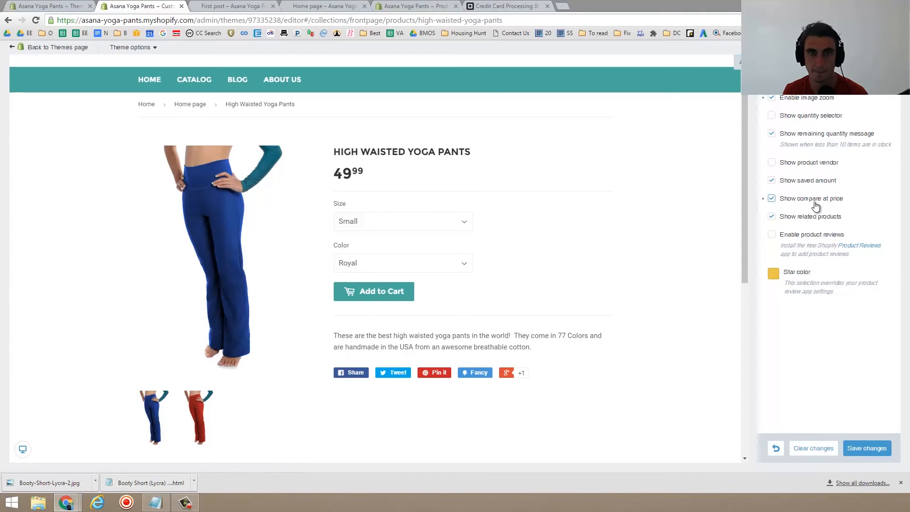
{"action": "left_click", "coordinate": [862, 448]}
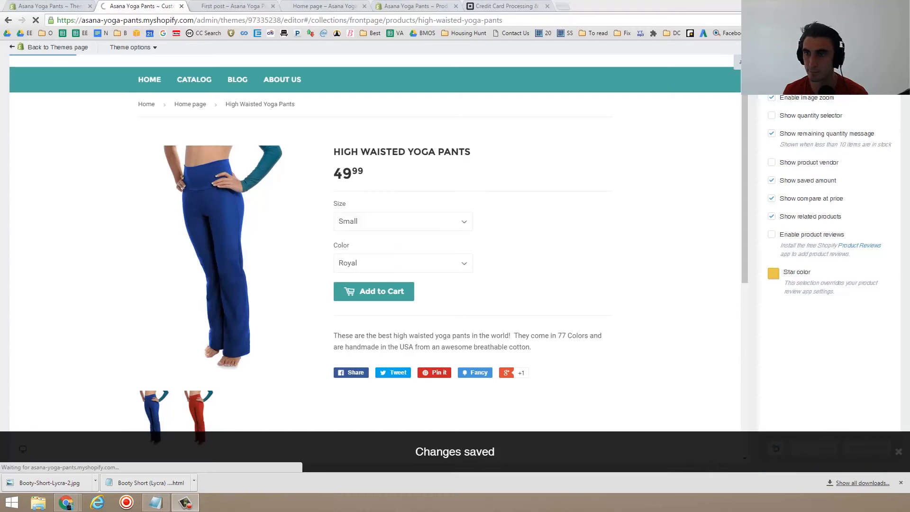
{"action": "left_click", "coordinate": [772, 234]}
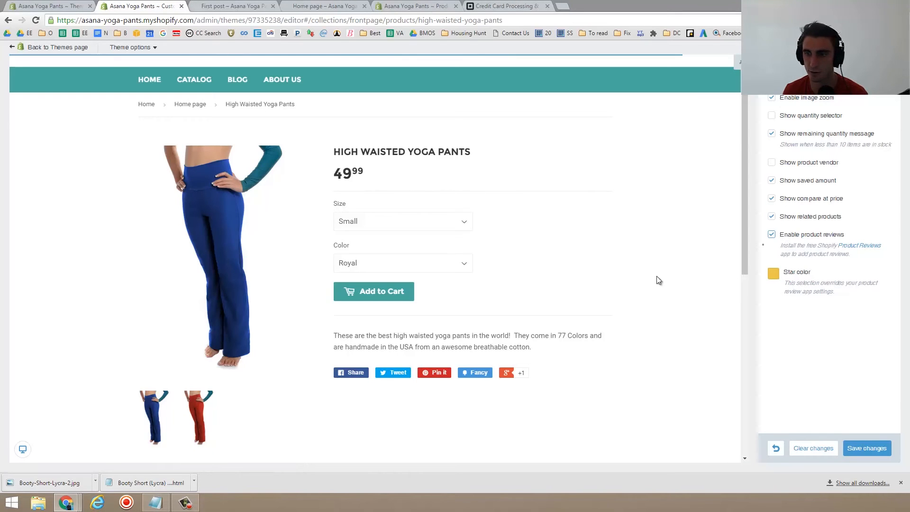
{"action": "left_click", "coordinate": [877, 447]}
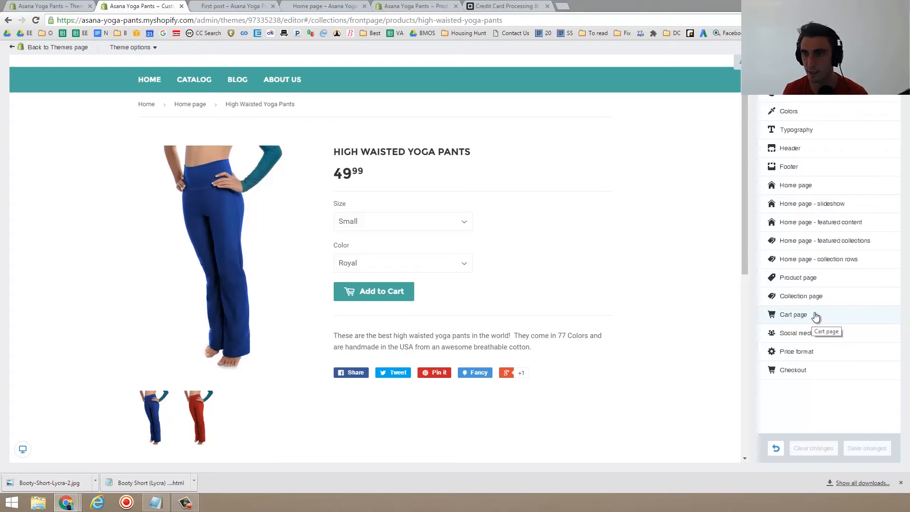
- Turn on Show dollar sign in the price format settings, save, and reload the editor
{"action": "left_click", "coordinate": [824, 353]}
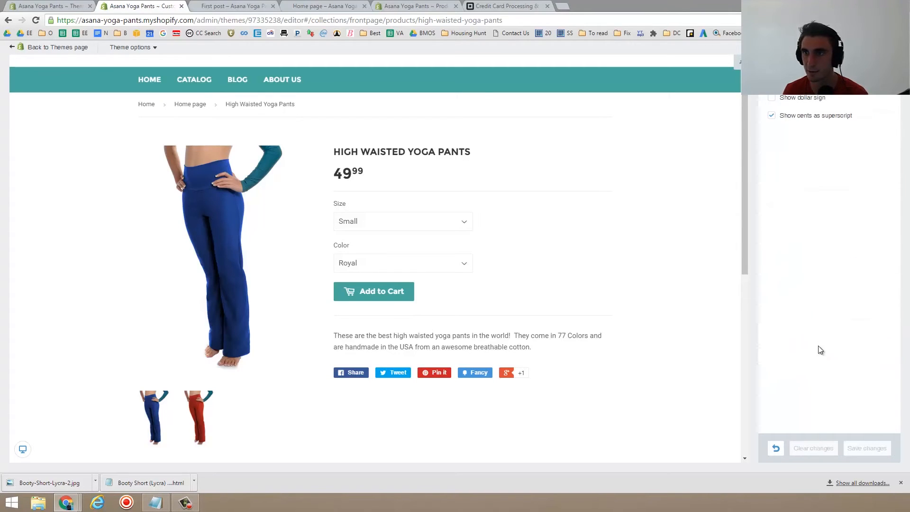
{"action": "left_click", "coordinate": [772, 98]}
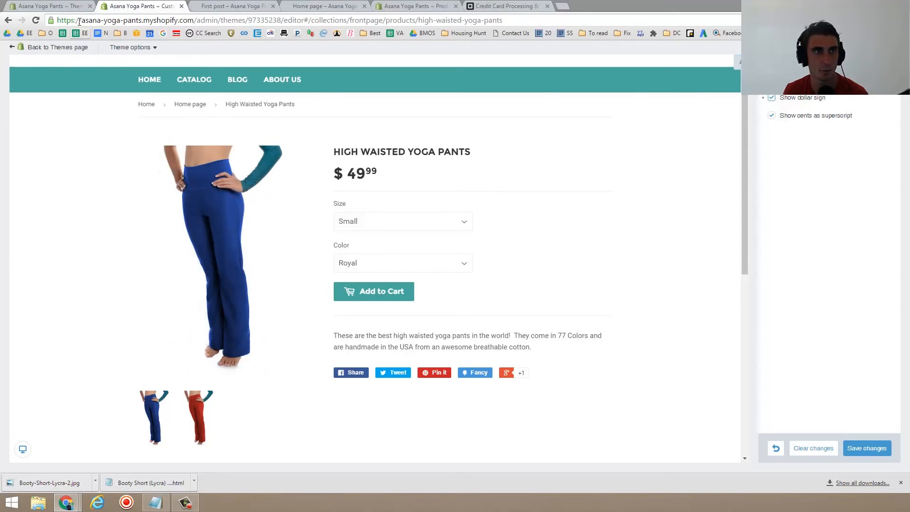
{"action": "left_click", "coordinate": [867, 448]}
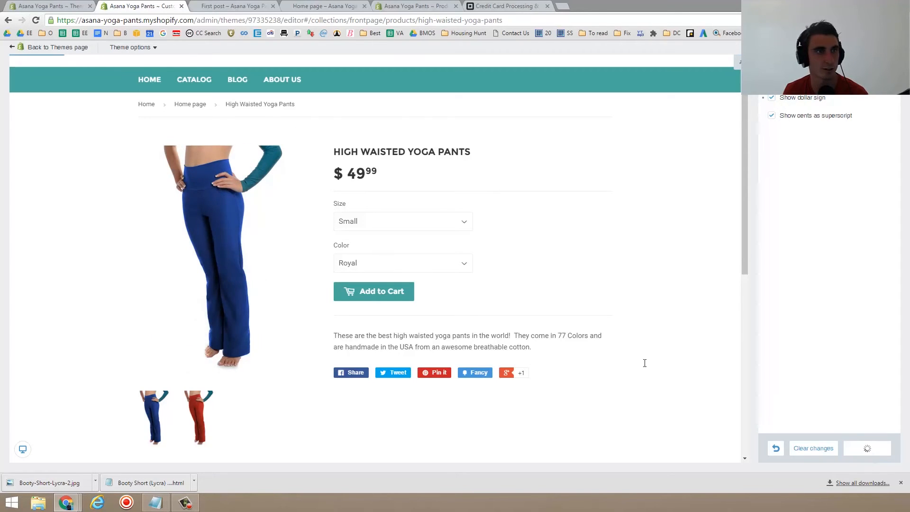
{"action": "left_click", "coordinate": [35, 20]}
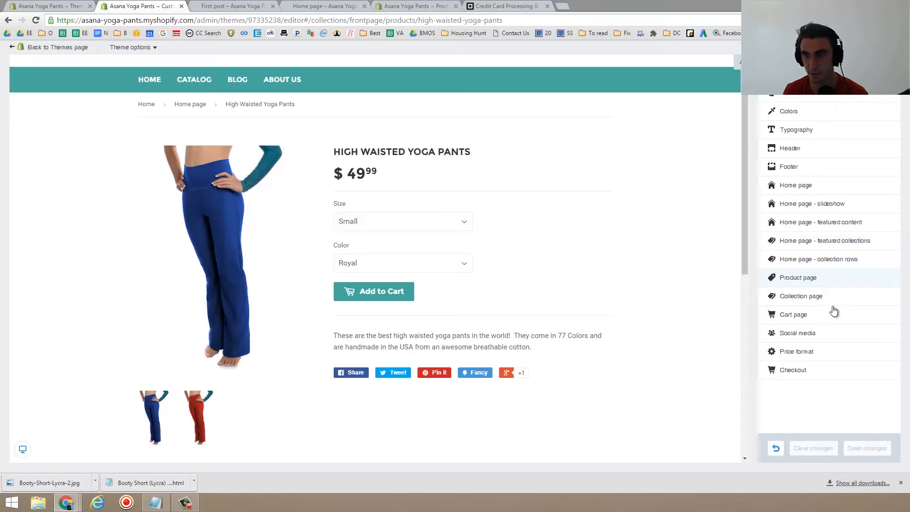
- Review the collection page settings and the installed themes list
{"action": "left_click", "coordinate": [830, 297]}
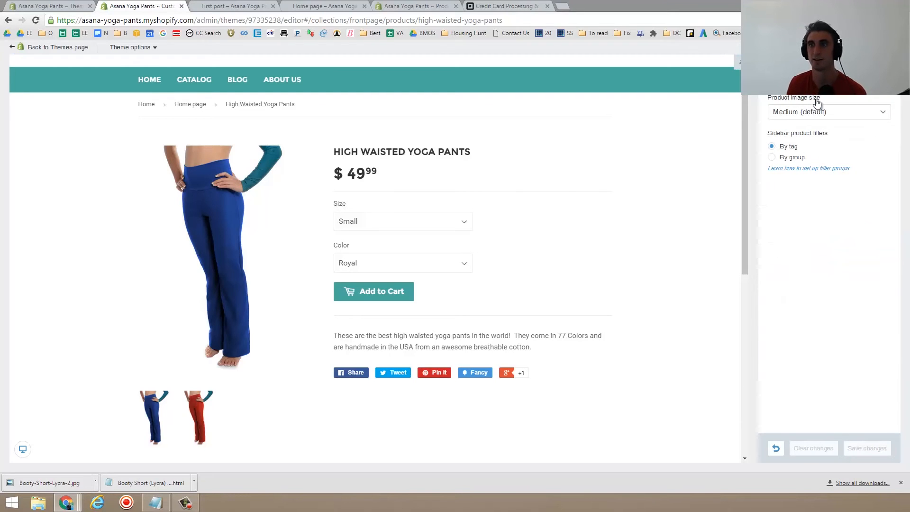
{"action": "left_click", "coordinate": [57, 6]}
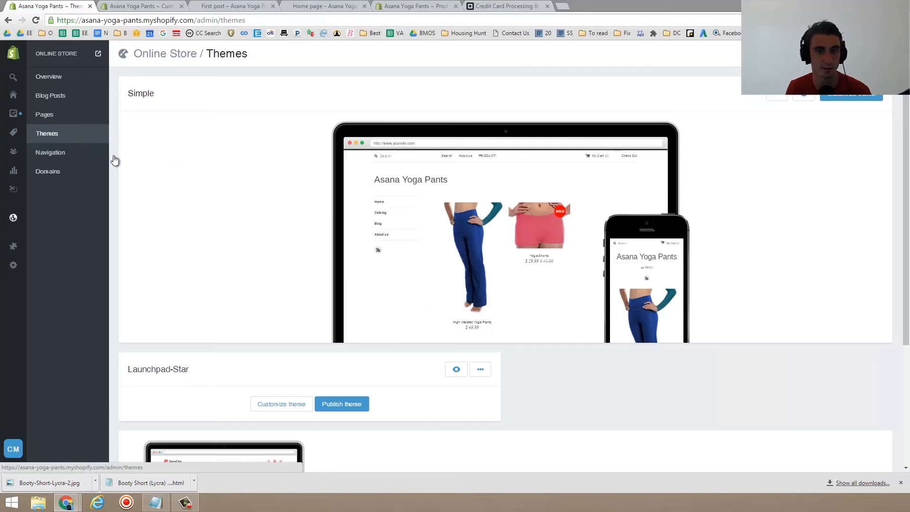
{"action": "scroll", "coordinate": [295, 223], "scroll_direction": "down", "scroll_amount": 4}
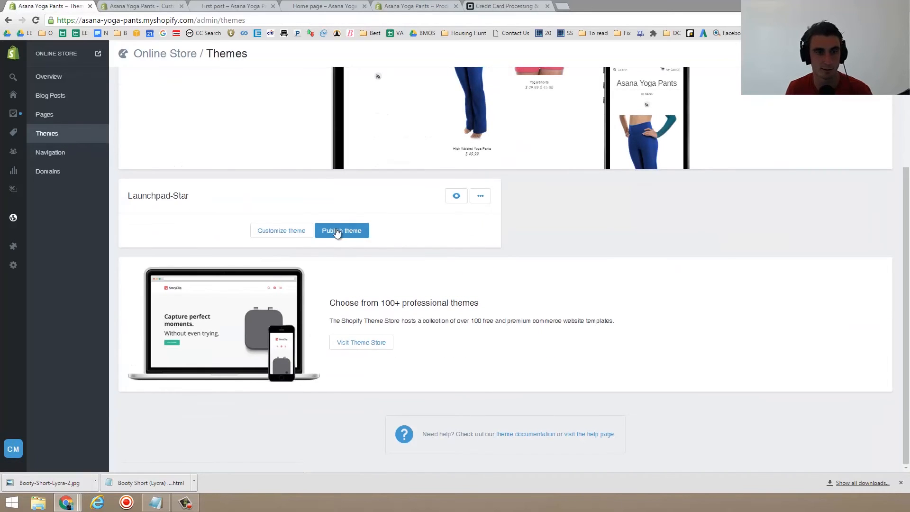
{"action": "scroll", "coordinate": [266, 242], "scroll_direction": "up", "scroll_amount": 4}
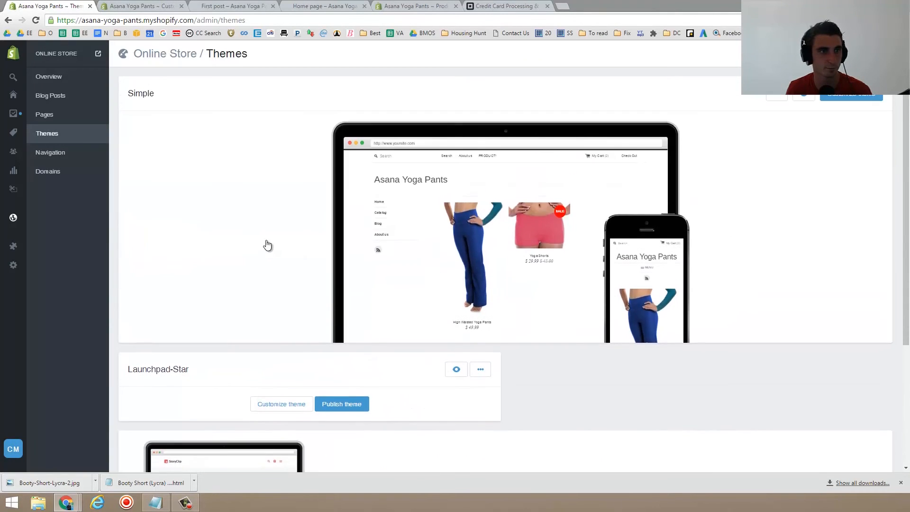
- Open Navigation and load the live storefront home page at asana-yoga-pants.myshopify.com in the editor's tab
{"action": "left_click", "coordinate": [62, 149]}
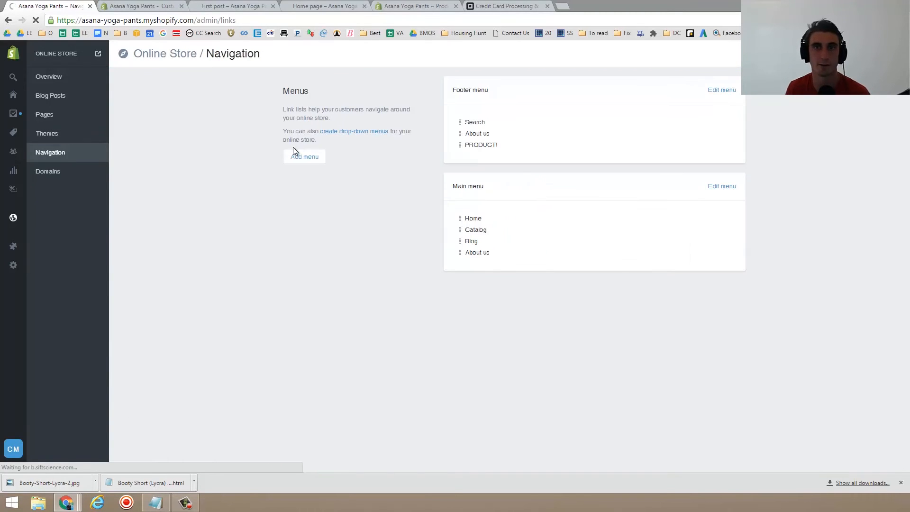
{"action": "left_click", "coordinate": [157, 7]}
{"action": "scroll", "coordinate": [146, 64], "scroll_direction": "up", "scroll_amount": 1}
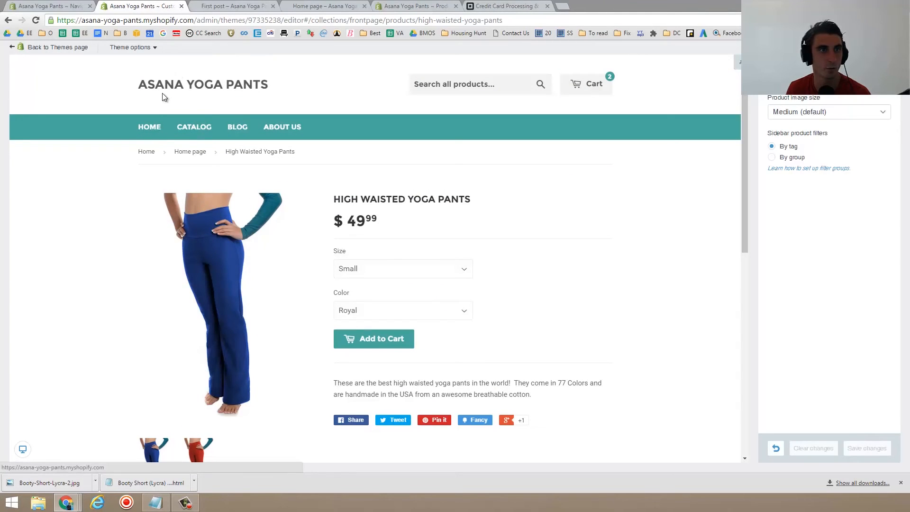
{"action": "left_click", "coordinate": [134, 21]}
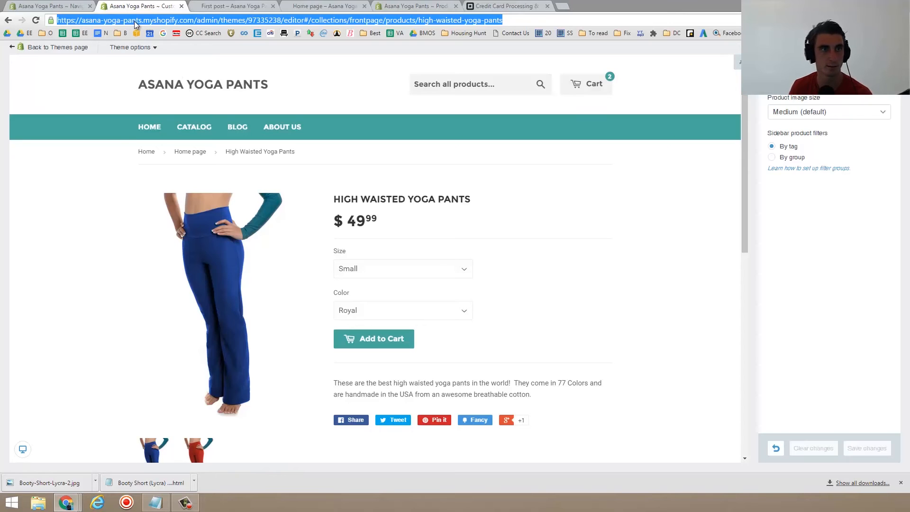
{"action": "key", "text": "Return"}
{"action": "left_click", "coordinate": [132, 20]}
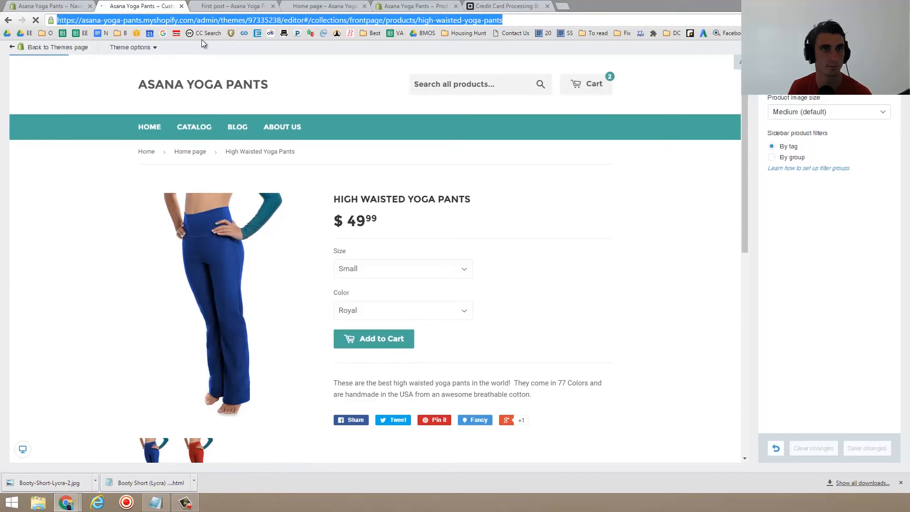
{"action": "left_click", "coordinate": [203, 20]}
{"action": "key", "text": "shift+End"}
{"action": "key", "text": "BackSpace"}
{"action": "key", "text": "Return"}
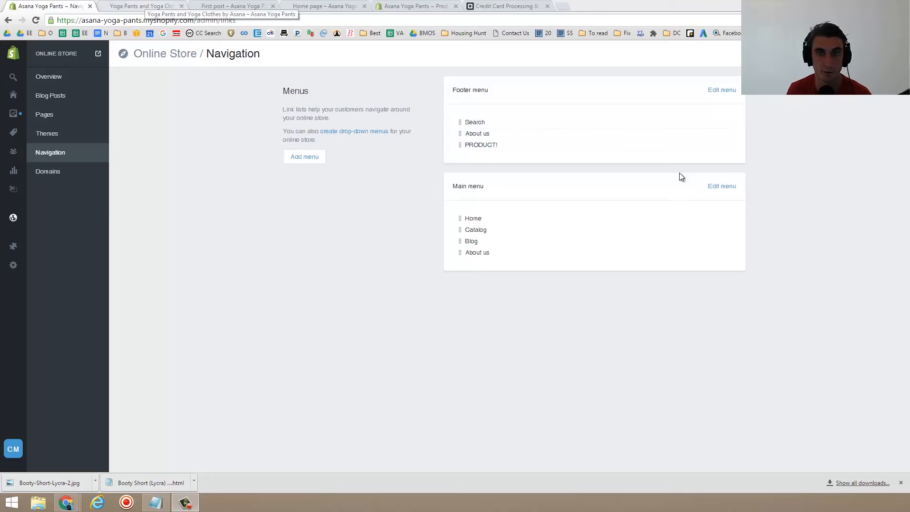
- Compare the storefront's footer and main menu links with the menus listed in Navigation
{"action": "left_click", "coordinate": [122, 5]}
{"action": "scroll", "coordinate": [203, 331], "scroll_direction": "down", "scroll_amount": 10}
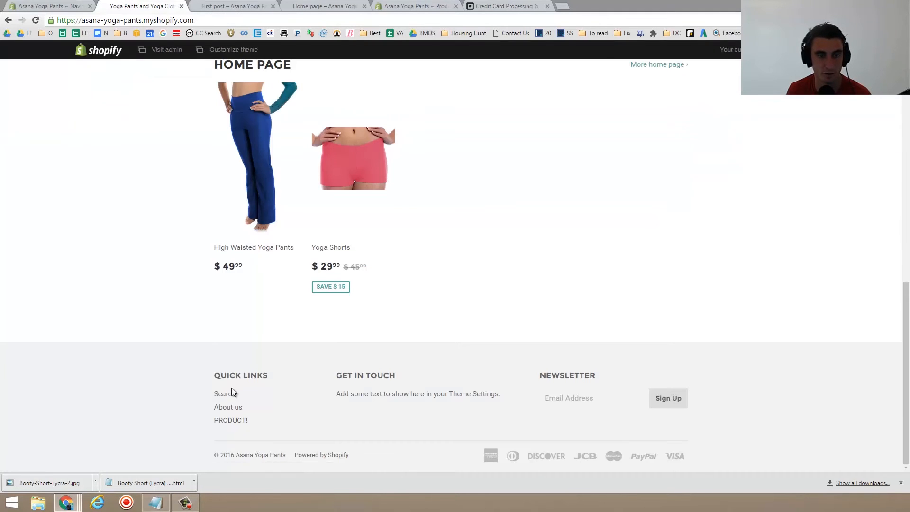
{"action": "left_click", "coordinate": [234, 426]}
{"action": "left_click", "coordinate": [66, 4]}
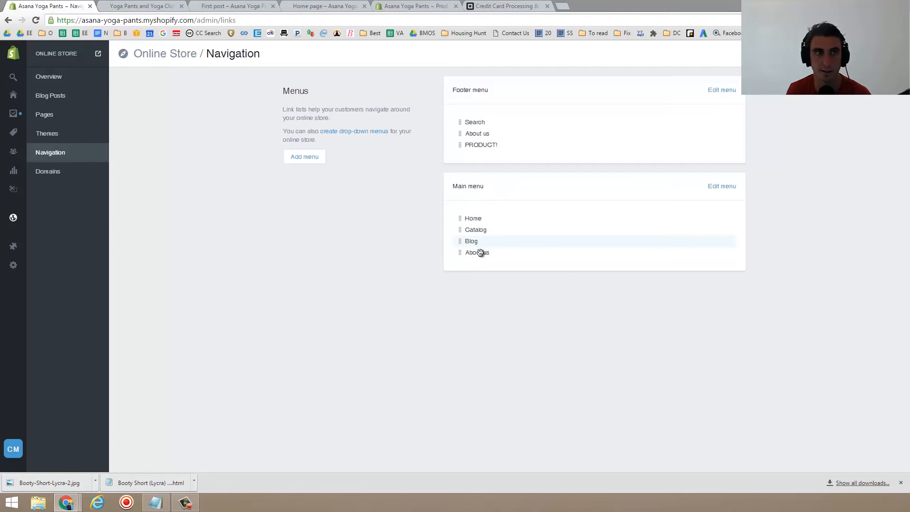
{"action": "left_click", "coordinate": [143, 5]}
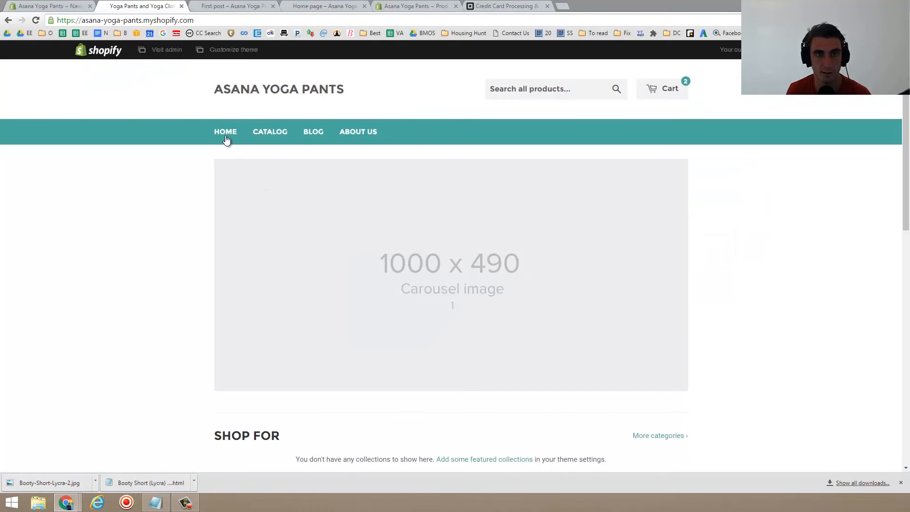
{"action": "left_click", "coordinate": [52, 5]}
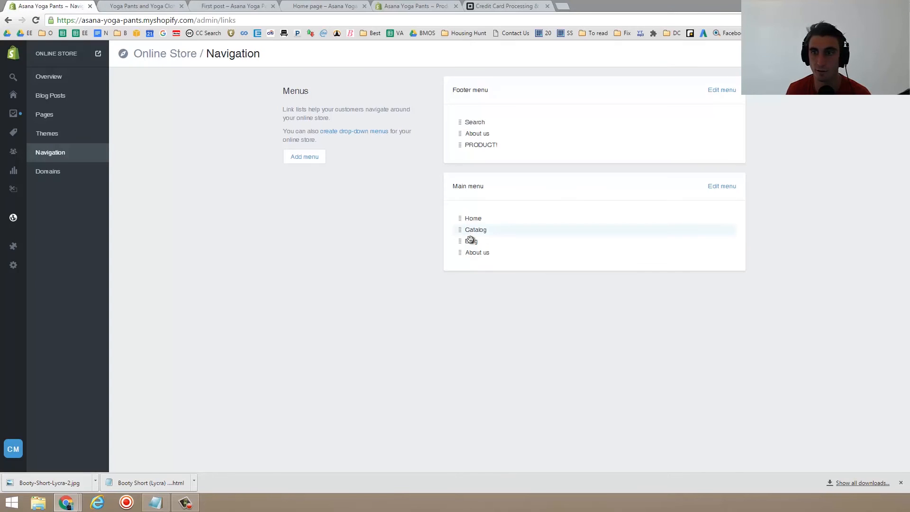
- Add a Yoga Pants item to the main menu that links to the High Waisted Yoga Pants product
{"action": "left_click", "coordinate": [724, 186]}
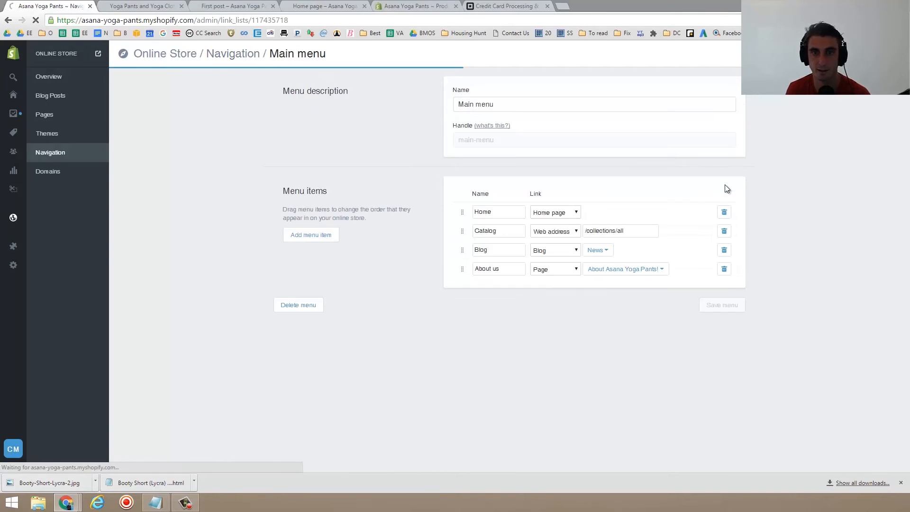
{"action": "left_click", "coordinate": [312, 240]}
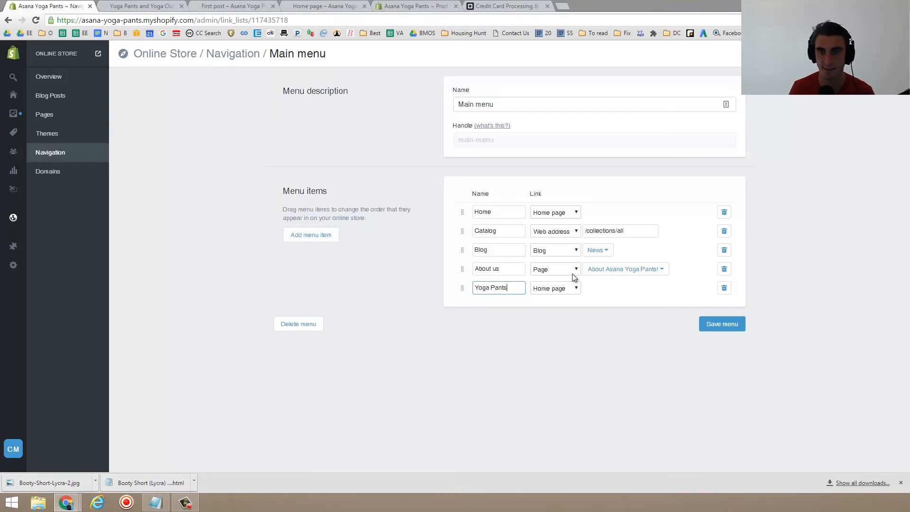
{"action": "left_click", "coordinate": [556, 289]}
{"action": "left_click", "coordinate": [559, 303]}
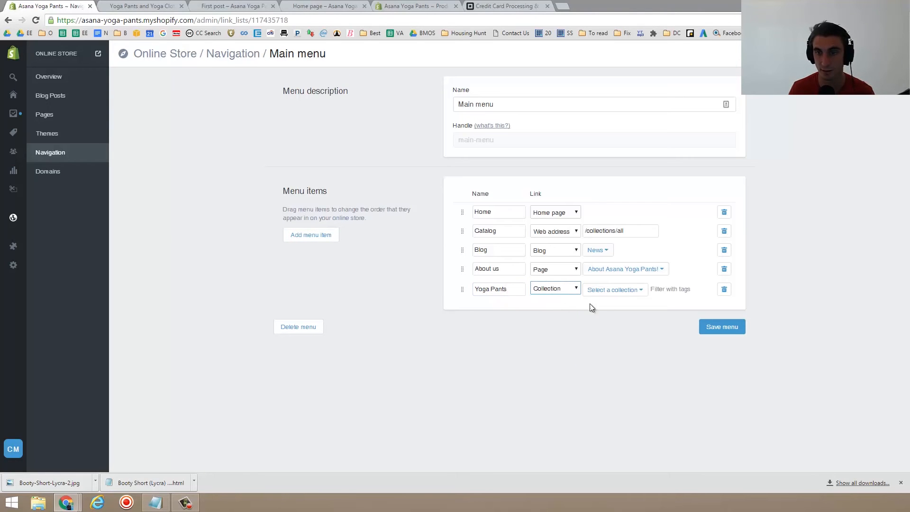
{"action": "left_click", "coordinate": [649, 290]}
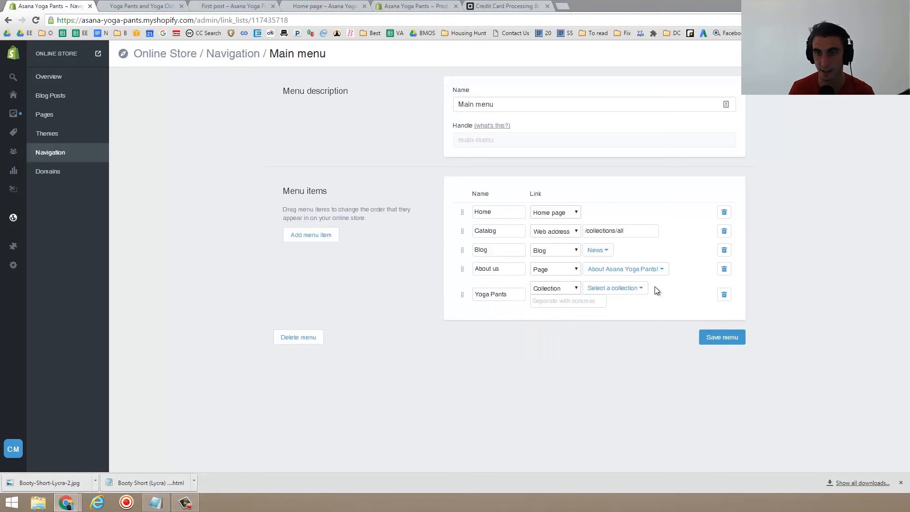
{"action": "left_click", "coordinate": [607, 294]}
{"action": "left_click", "coordinate": [595, 296]}
{"action": "left_click", "coordinate": [566, 289]}
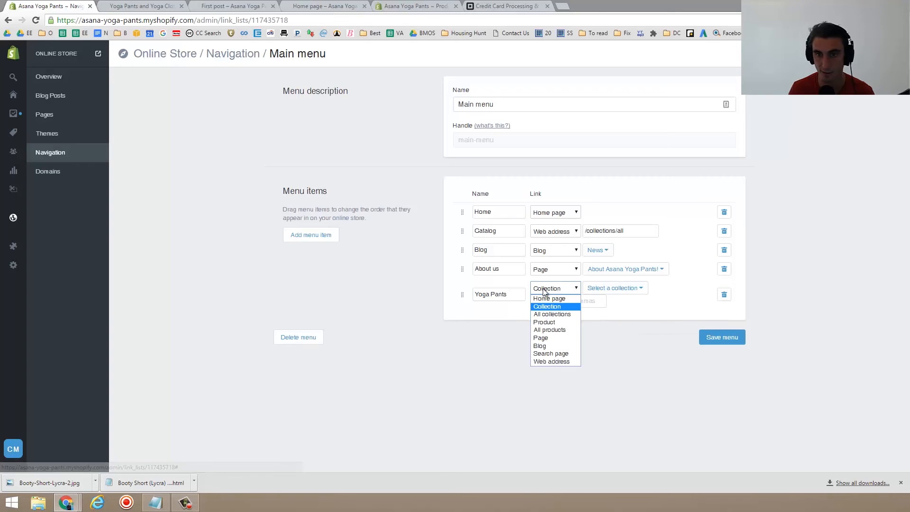
{"action": "left_click", "coordinate": [559, 323]}
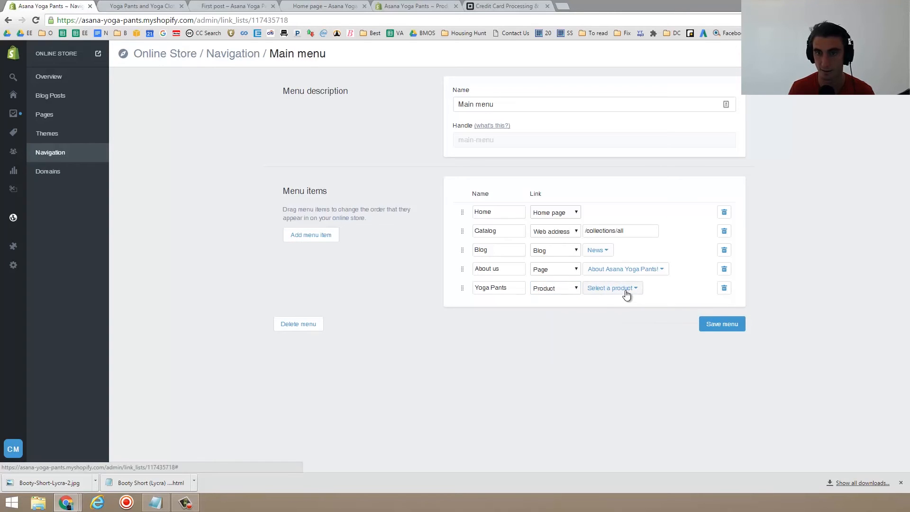
{"action": "left_click", "coordinate": [626, 295]}
{"action": "left_click", "coordinate": [628, 323]}
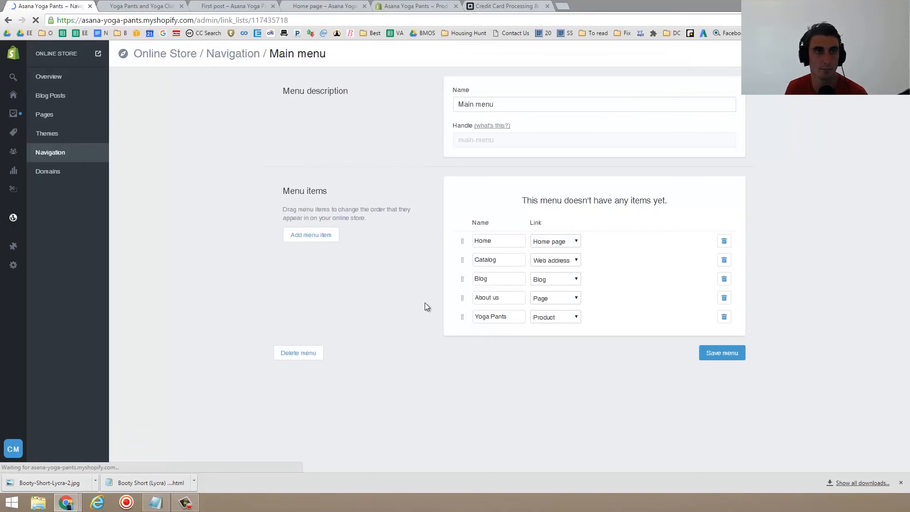
- Reload the storefront tab and follow the new Yoga Pants menu link to check it
{"action": "left_click", "coordinate": [157, 5]}
{"action": "left_click", "coordinate": [147, 20]}
{"action": "key", "text": "Return"}
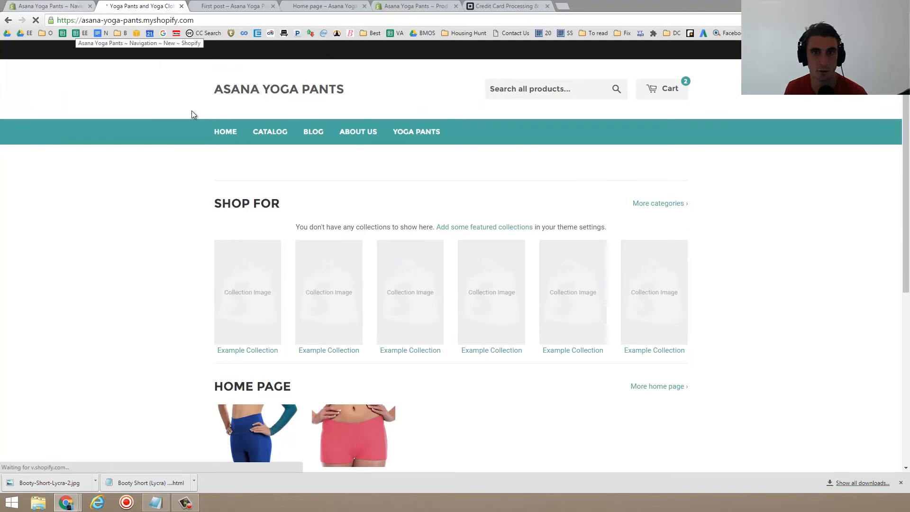
{"action": "left_click", "coordinate": [427, 132]}
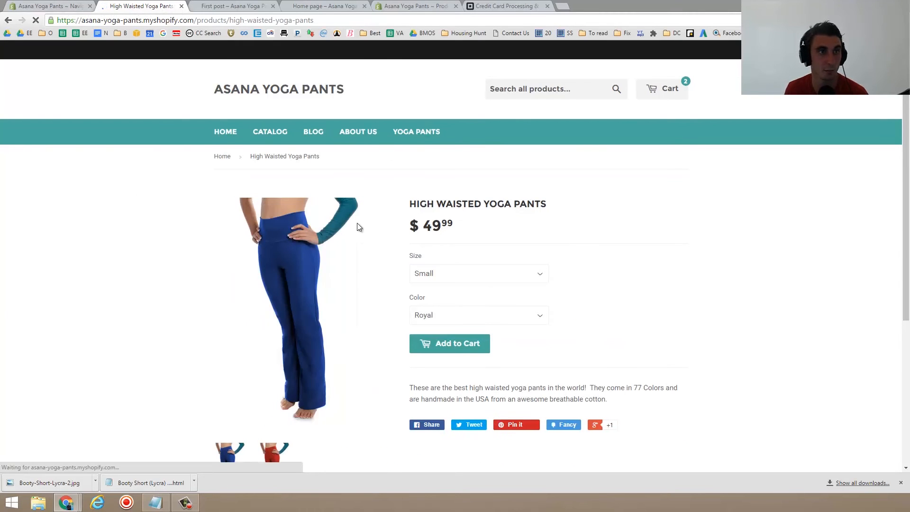
{"action": "left_click", "coordinate": [50, 6]}
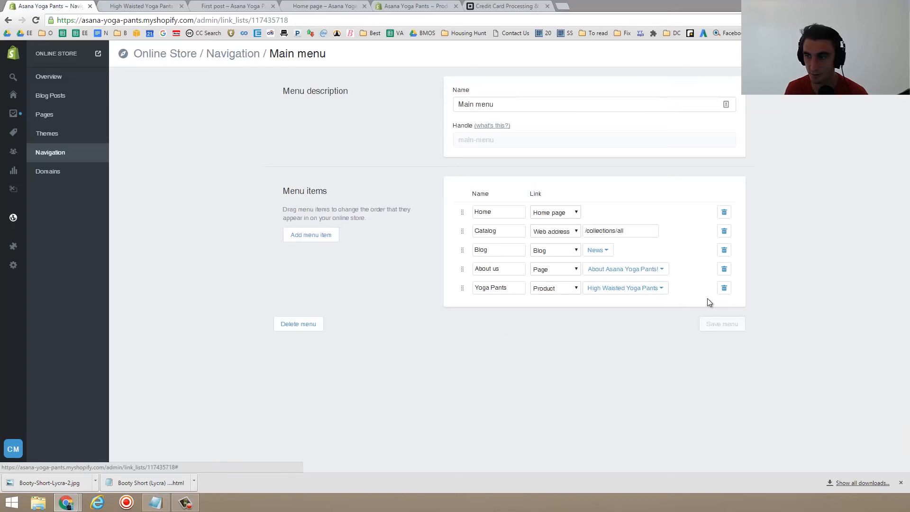
- Save the main menu
{"action": "mouse_move", "coordinate": [465, 293]}
{"action": "left_mouse_down"}
{"action": "mouse_move", "coordinate": [465, 248]}
{"action": "mouse_move", "coordinate": [472, 302]}
{"action": "left_mouse_up"}
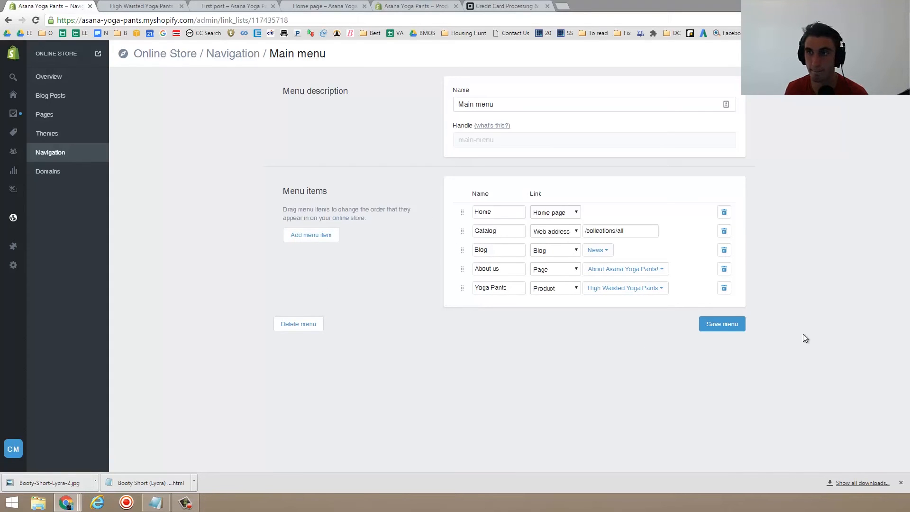
{"action": "left_click", "coordinate": [735, 325]}
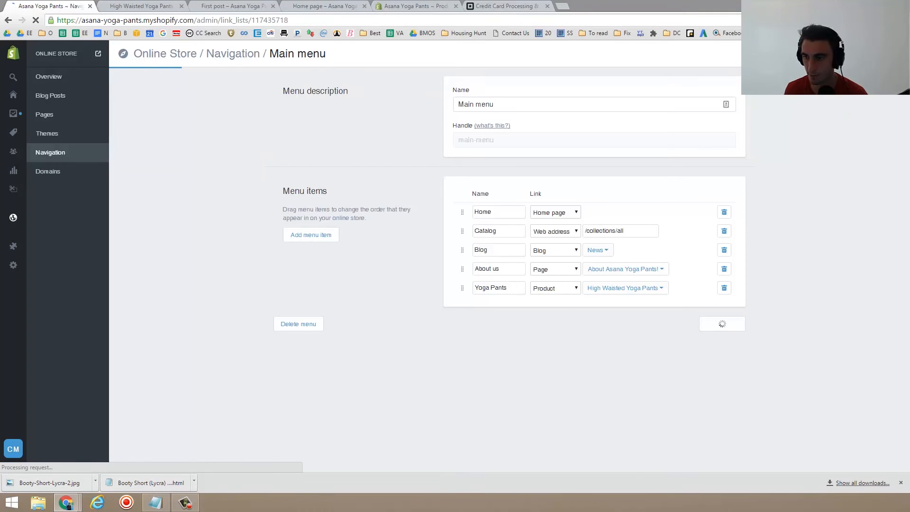
- Inspect the Yoga Clothes drop-down entries in the storefront's main menu
{"action": "key", "text": "ctrl+Tab"}
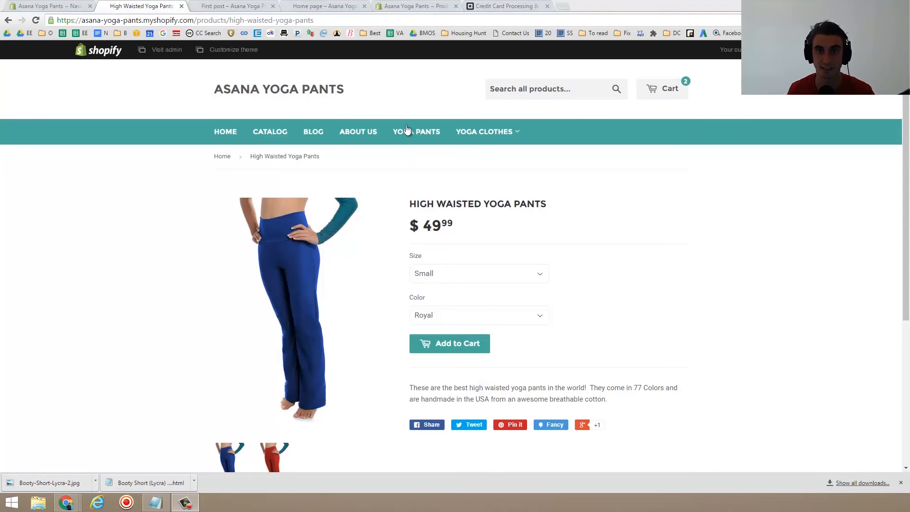
{"action": "mouse_move", "coordinate": [487, 132]}
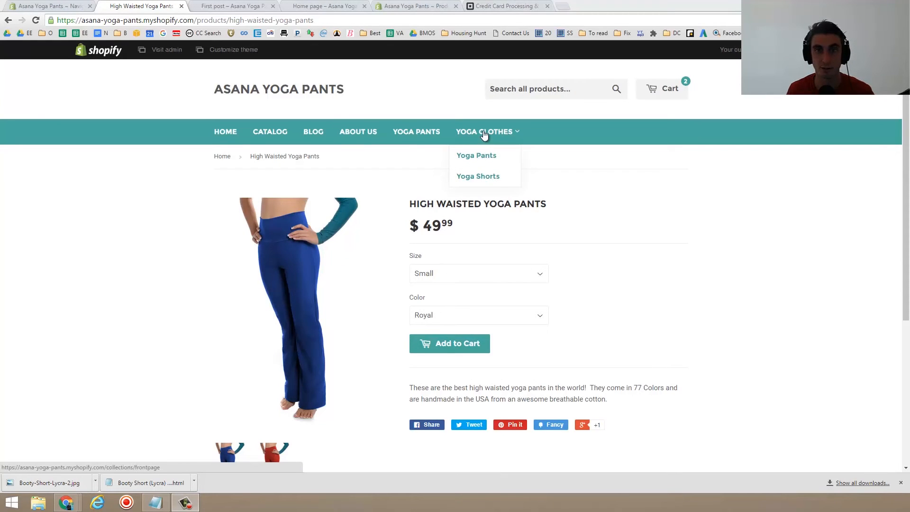
{"action": "left_click", "coordinate": [478, 176]}
{"action": "key", "text": "ctrl+shift+Tab"}
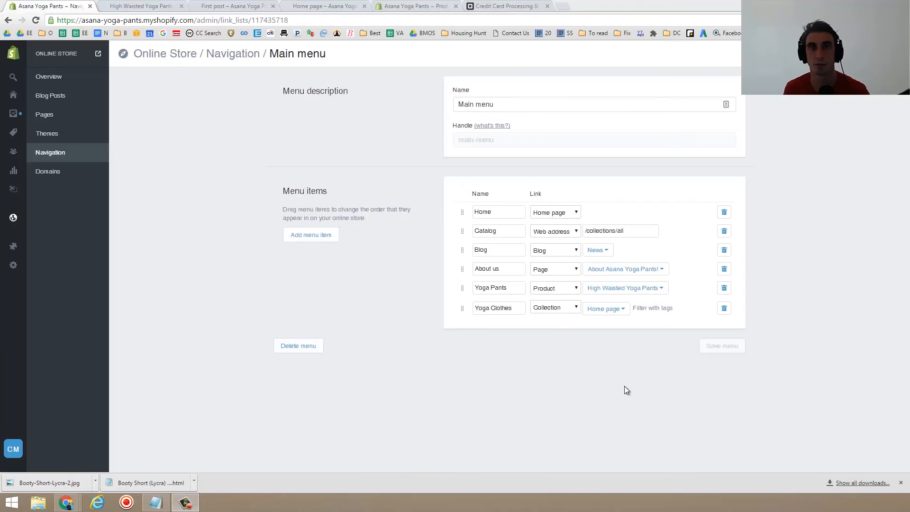
- Compare the main menu's Yoga Clothes item with the storefront drop-down, and return to the Navigation menus list
{"action": "triple_click", "coordinate": [486, 311]}
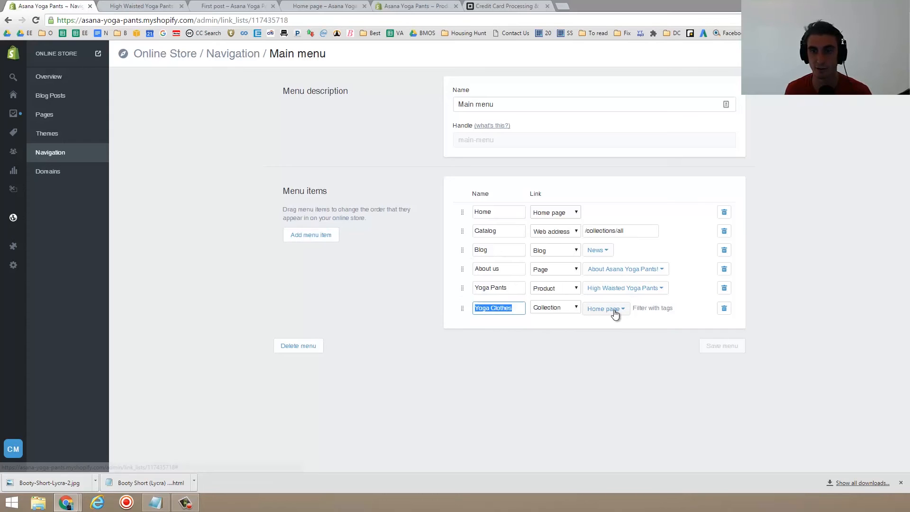
{"action": "left_click", "coordinate": [146, 4]}
{"action": "mouse_move", "coordinate": [495, 132]}
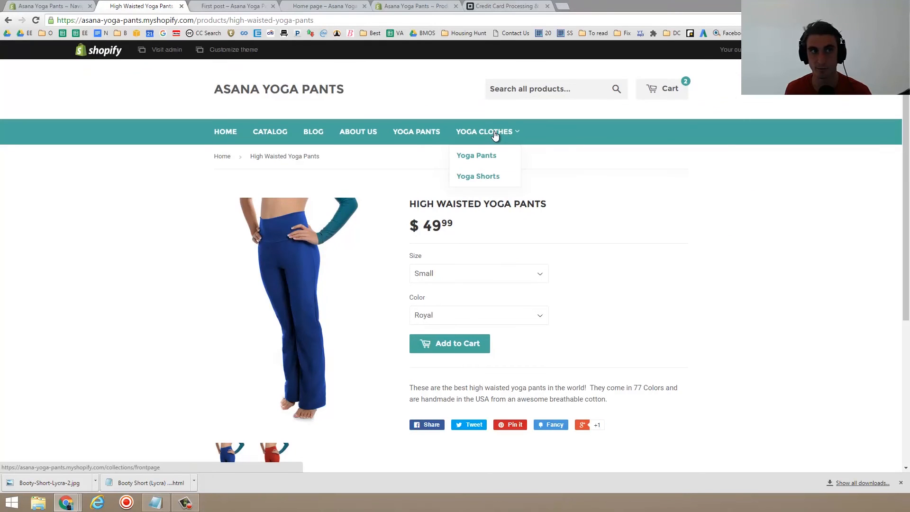
{"action": "left_click", "coordinate": [54, 4]}
{"action": "left_click", "coordinate": [148, 5]}
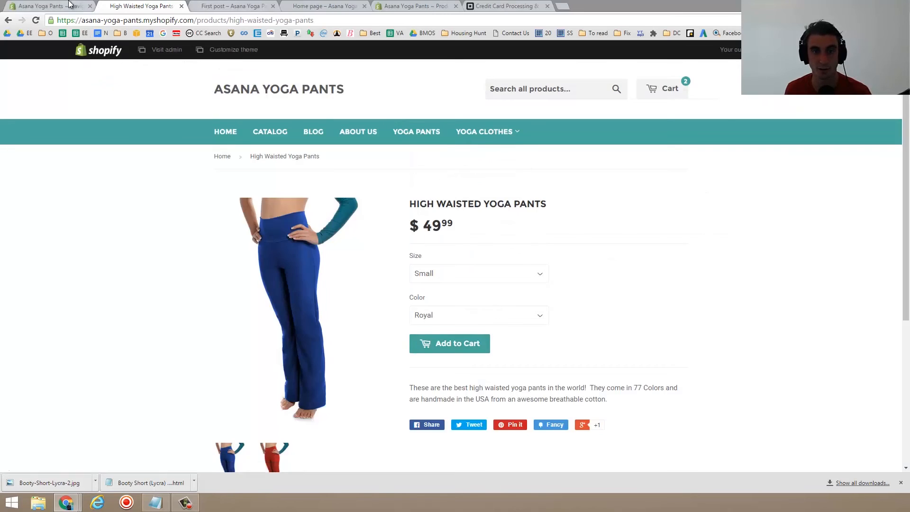
{"action": "left_click", "coordinate": [54, 5]}
{"action": "left_click", "coordinate": [63, 150]}
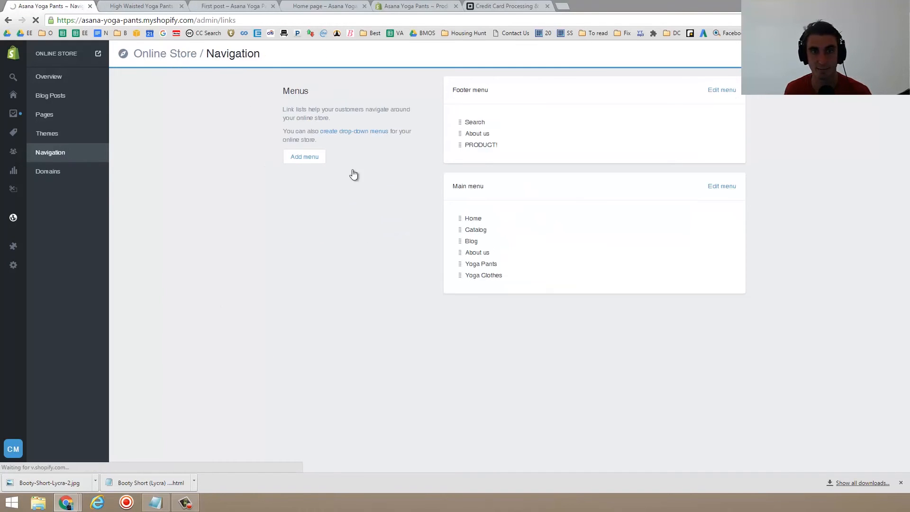
- Start a new menu named Yoga Clothes with the handle yoga-clothes
{"action": "left_click", "coordinate": [312, 158]}
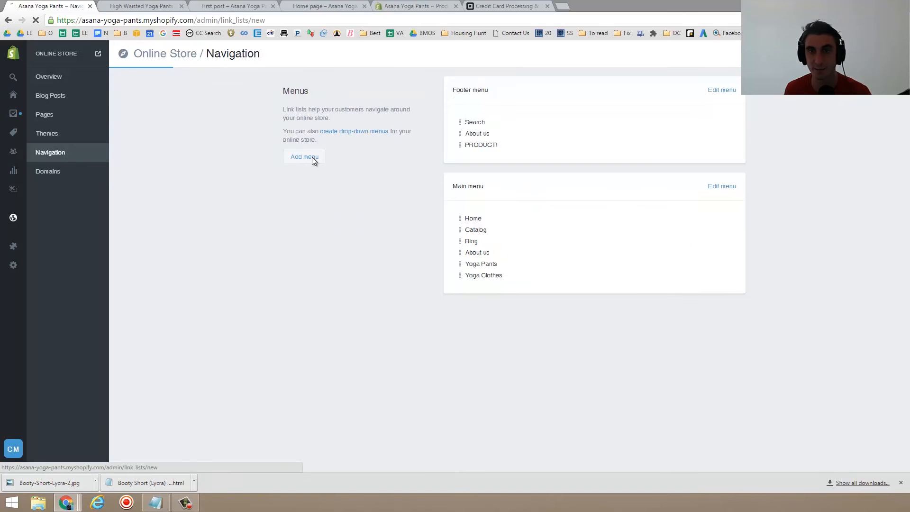
{"action": "left_click", "coordinate": [485, 104]}
{"action": "type", "text": "Yoga Clothes"}
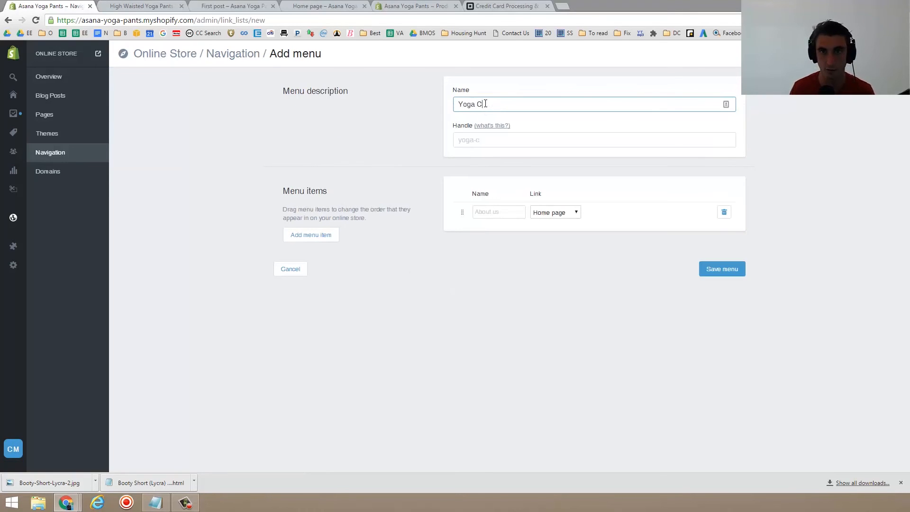
{"action": "left_click", "coordinate": [247, 5]}
{"action": "left_click", "coordinate": [140, 6]}
{"action": "mouse_move", "coordinate": [502, 135]}
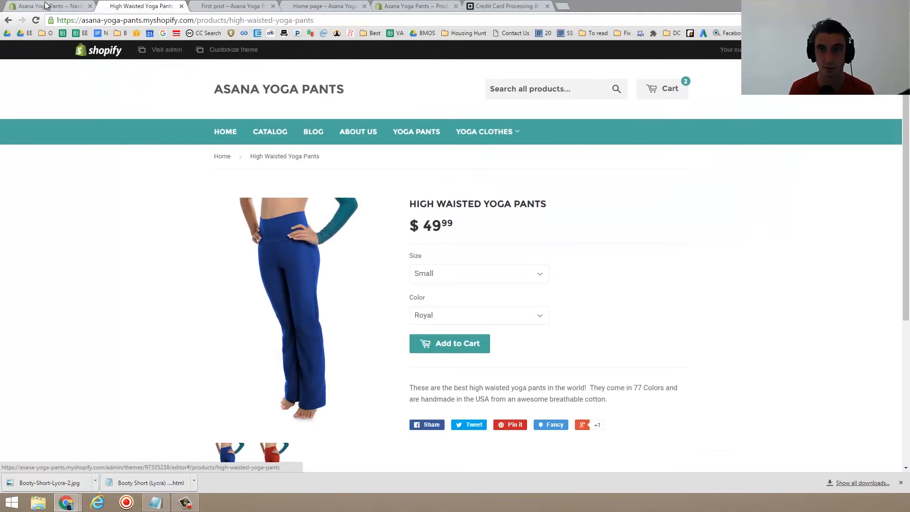
{"action": "left_click", "coordinate": [47, 5]}
{"action": "left_click", "coordinate": [500, 141]}
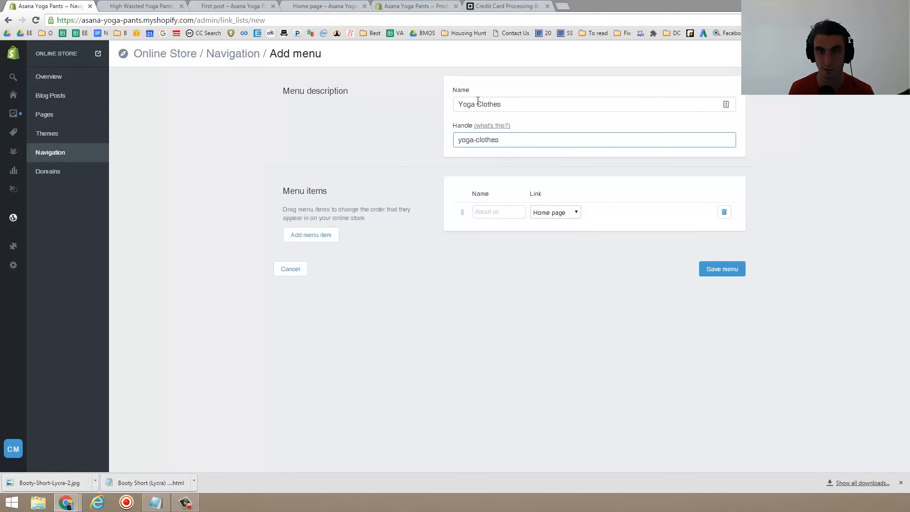
- Add a Yoga Pants item linking to the High Waisted Yoga Pants product
{"action": "left_click", "coordinate": [502, 212]}
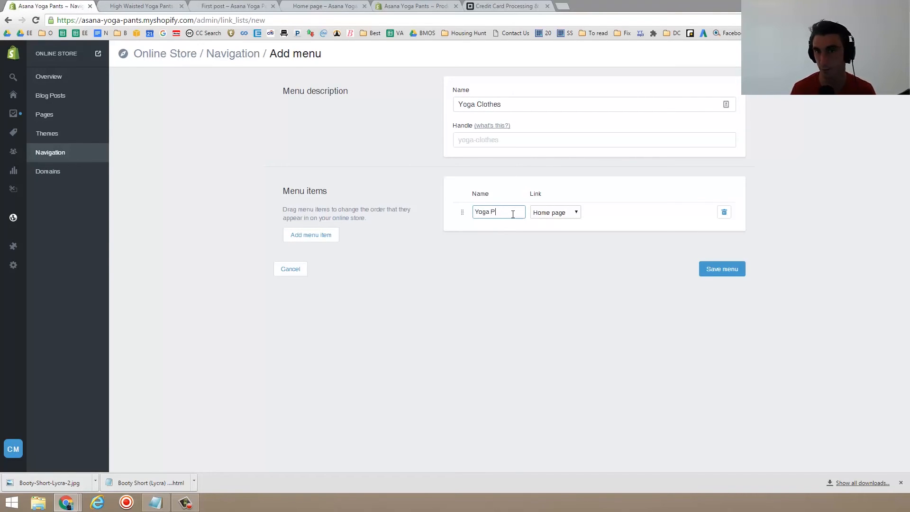
{"action": "left_click", "coordinate": [547, 216]}
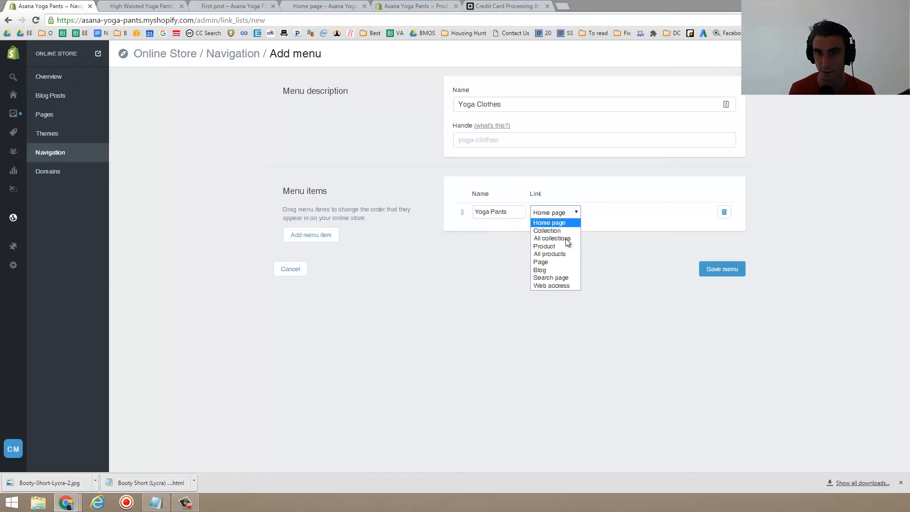
{"action": "left_click", "coordinate": [556, 246]}
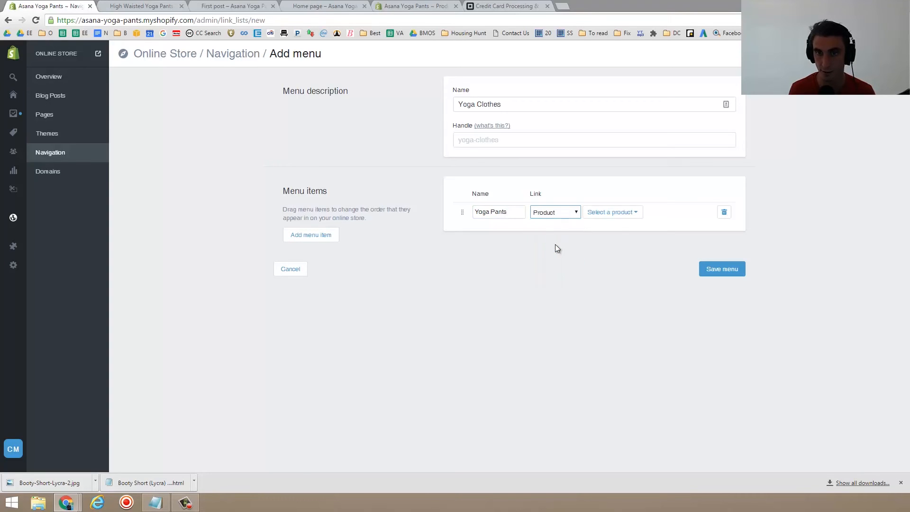
{"action": "left_click", "coordinate": [618, 213]}
{"action": "left_click", "coordinate": [624, 245]}
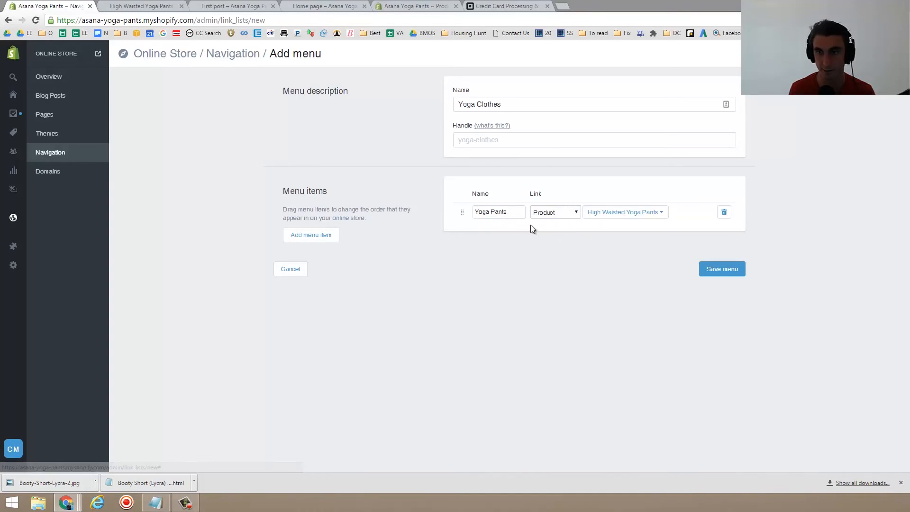
- Add a Yoga Shorts item linking to the Yoga Shorts product and save the menu
{"action": "left_click", "coordinate": [319, 244]}
{"action": "left_click", "coordinate": [489, 230]}
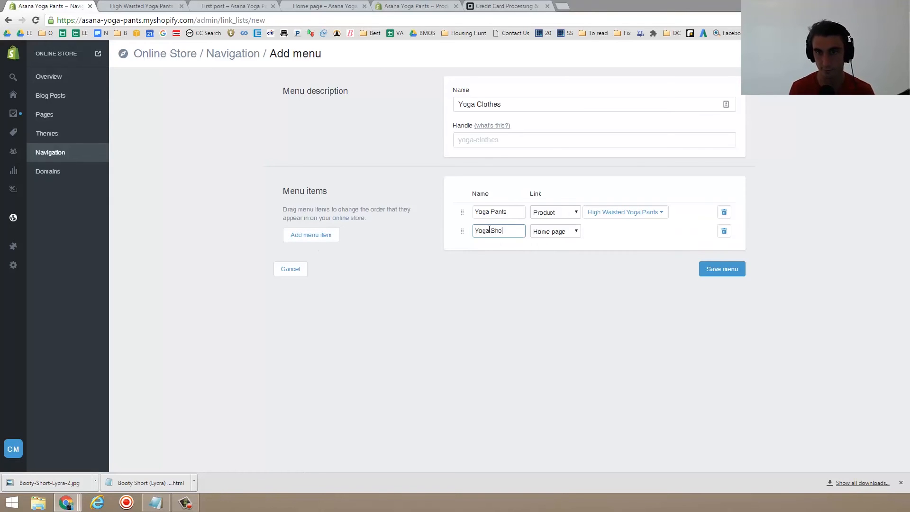
{"action": "left_click", "coordinate": [576, 234]}
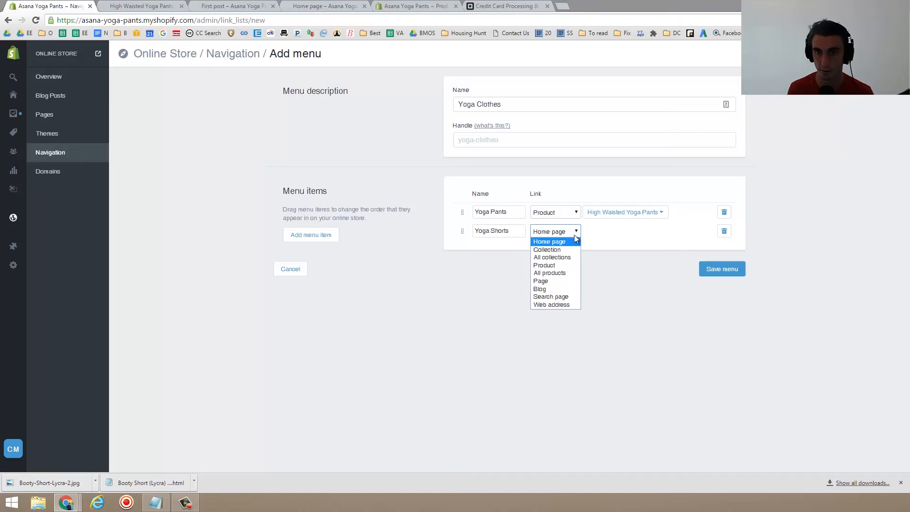
{"action": "left_click", "coordinate": [559, 263]}
{"action": "left_click", "coordinate": [620, 239]}
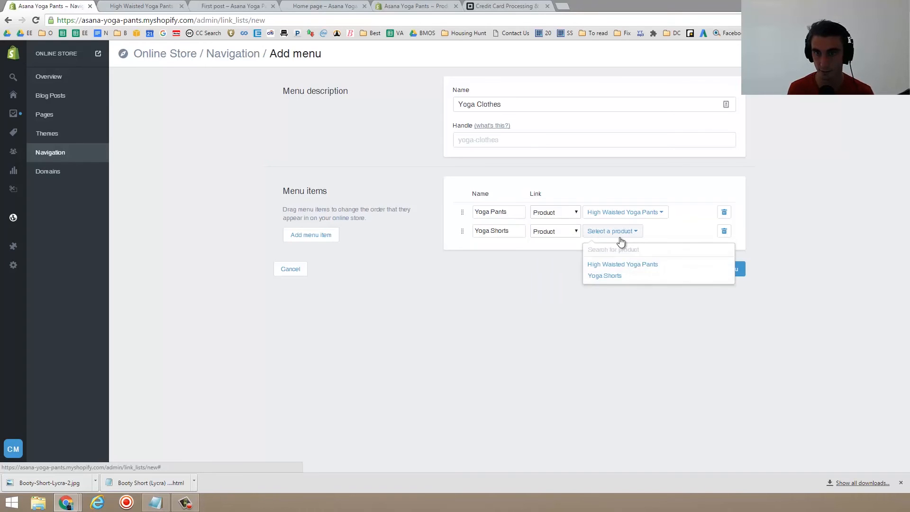
{"action": "left_click", "coordinate": [623, 275]}
{"action": "left_click", "coordinate": [728, 269]}
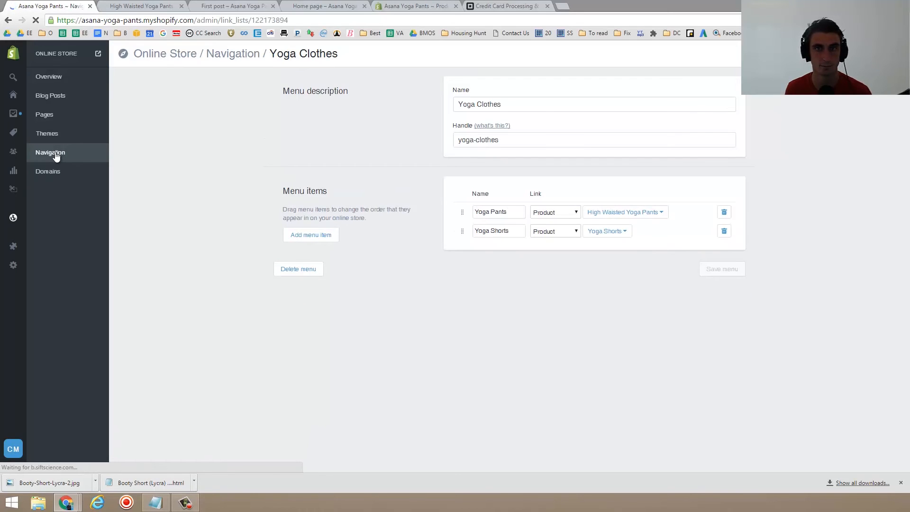
- Reload the storefront and check the Yoga Clothes drop-down links
{"action": "left_click", "coordinate": [161, 7]}
{"action": "left_click", "coordinate": [165, 19]}
{"action": "key", "text": "Return"}
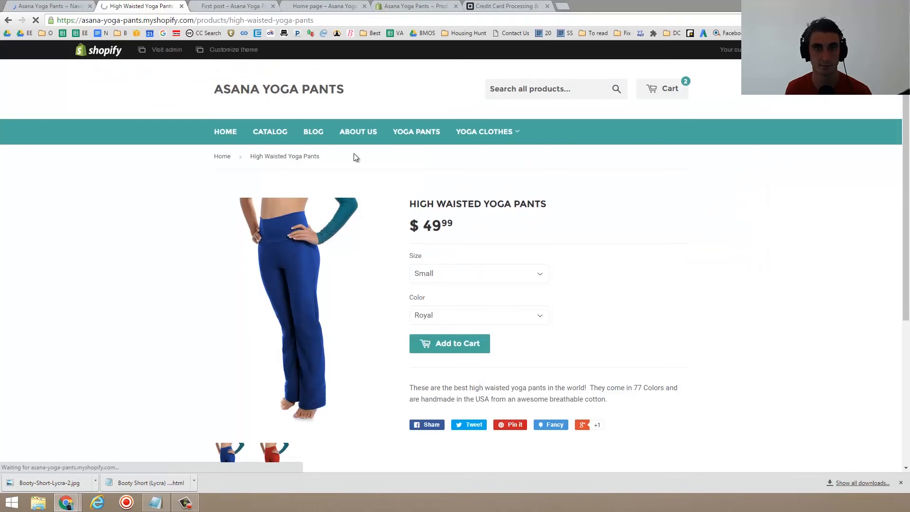
{"action": "mouse_move", "coordinate": [493, 134]}
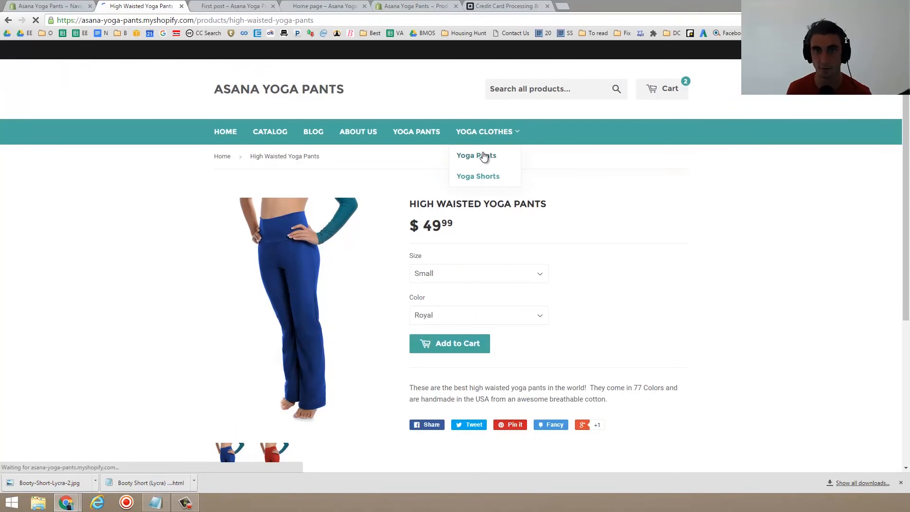
{"action": "left_click", "coordinate": [486, 129]}
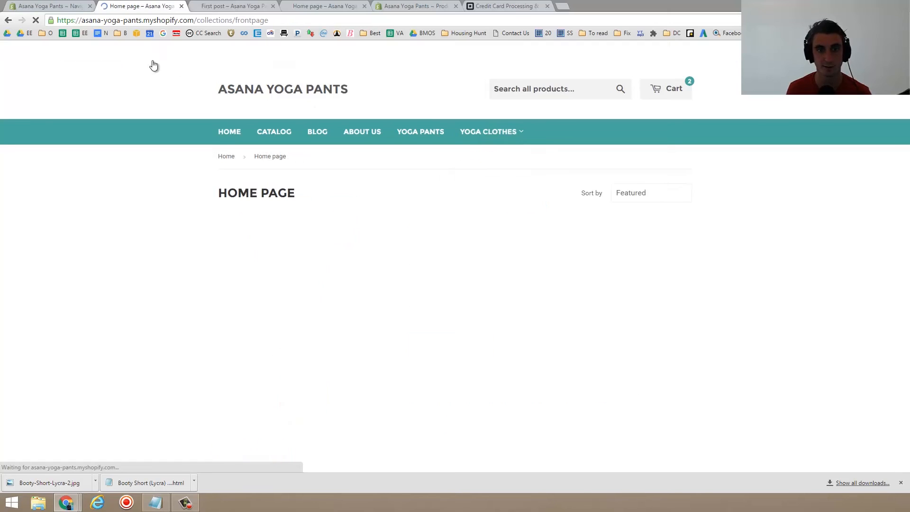
{"action": "mouse_move", "coordinate": [480, 135]}
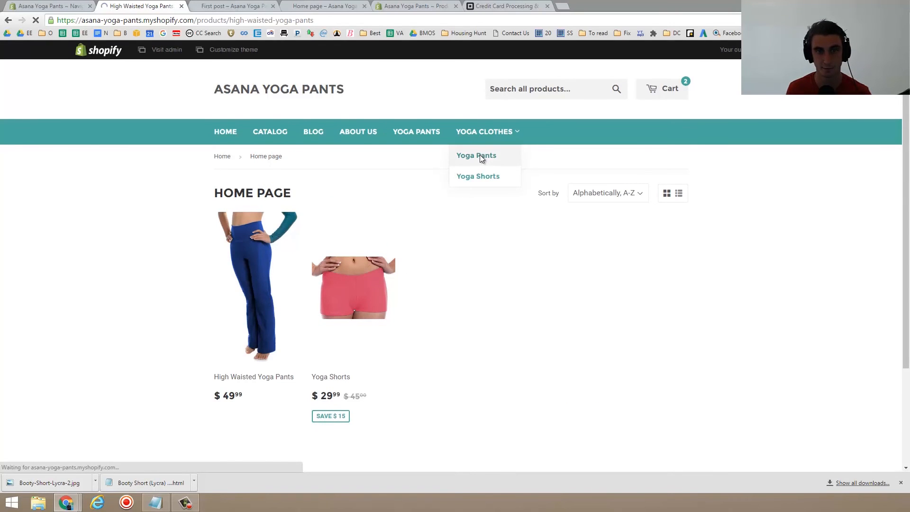
- Follow the Yoga Shorts drop-down link to its product page, then return to the admin Navigation page
{"action": "left_click", "coordinate": [497, 178]}
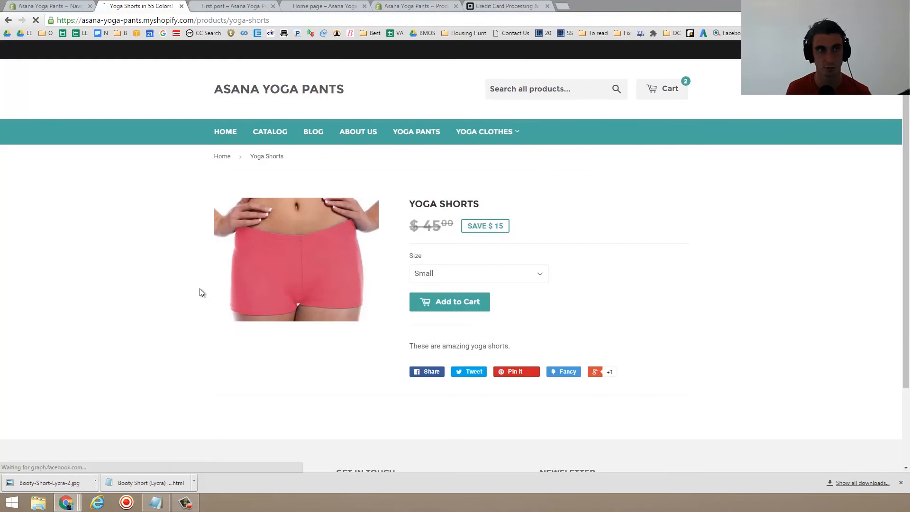
{"action": "left_click", "coordinate": [49, 5]}
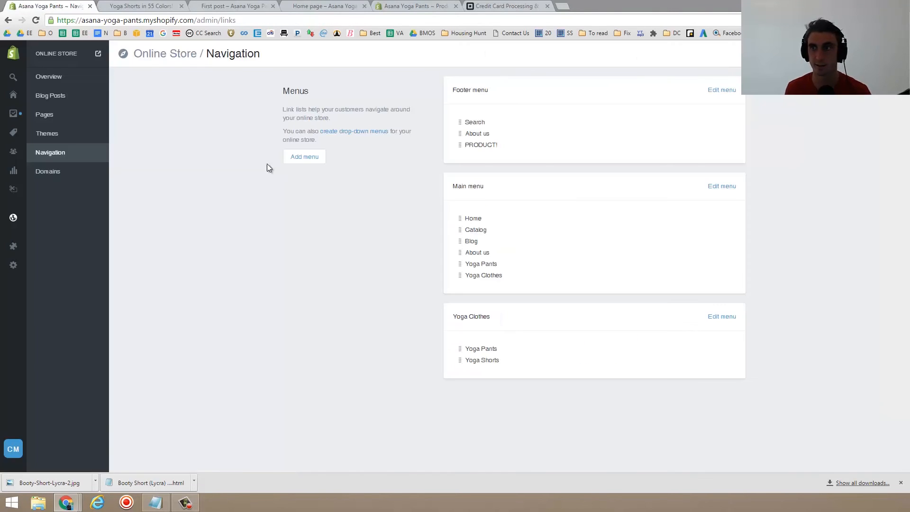
- Open the online store's Domains page to review the primary and managed domains
{"action": "left_click", "coordinate": [75, 172]}
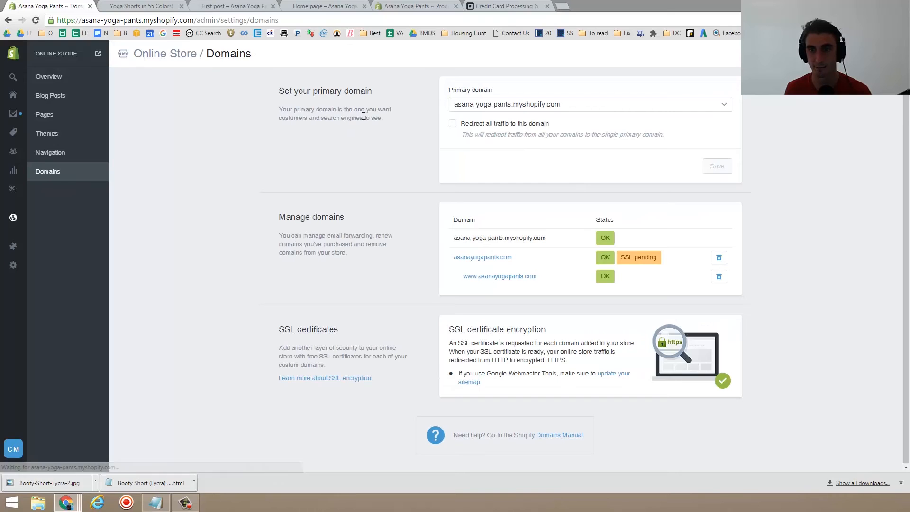
{"action": "mouse_move", "coordinate": [633, 260]}
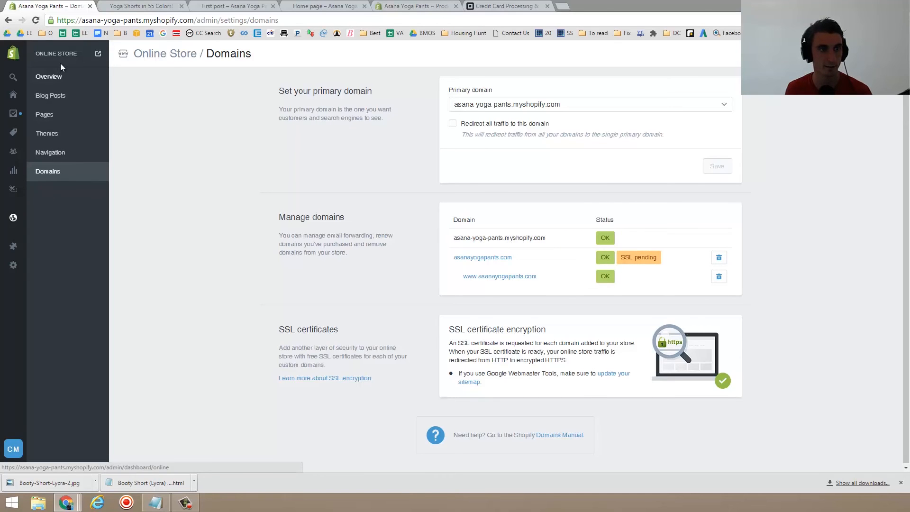
- Open the Apps discovery page and browse the recommended apps
{"action": "mouse_move", "coordinate": [74, 227]}
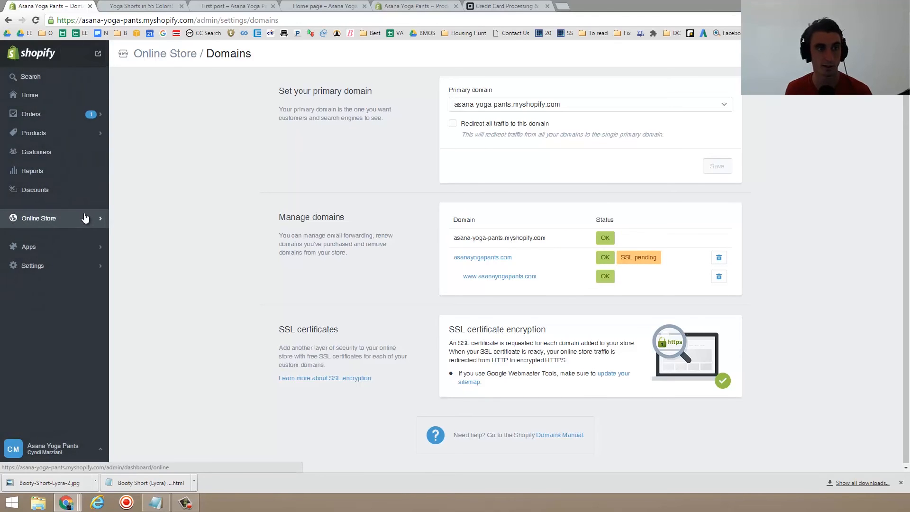
{"action": "left_click", "coordinate": [53, 251]}
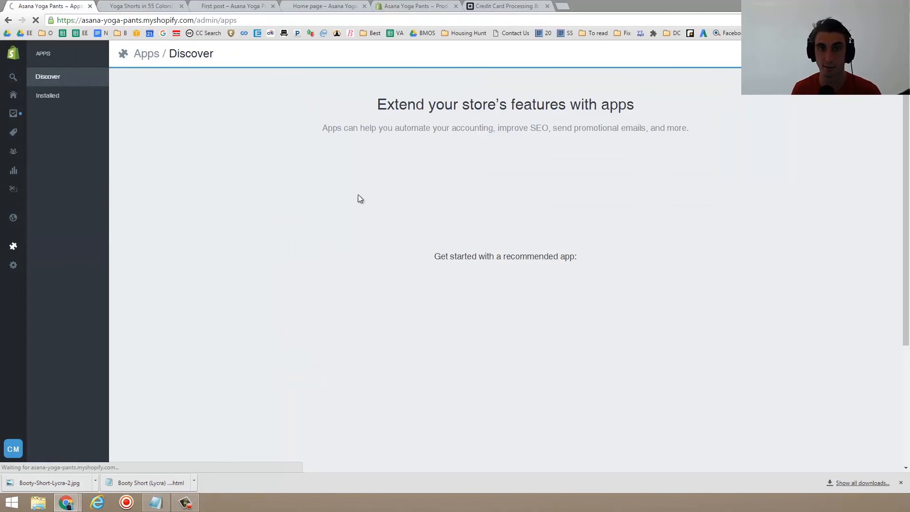
{"action": "scroll", "coordinate": [446, 141], "scroll_direction": "down", "scroll_amount": 3}
{"action": "scroll", "coordinate": [446, 138], "scroll_direction": "up", "scroll_amount": 3}
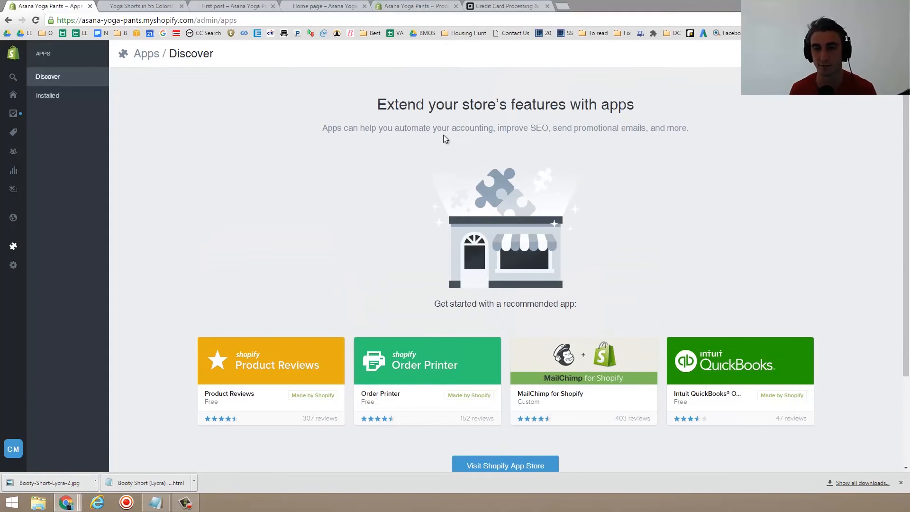
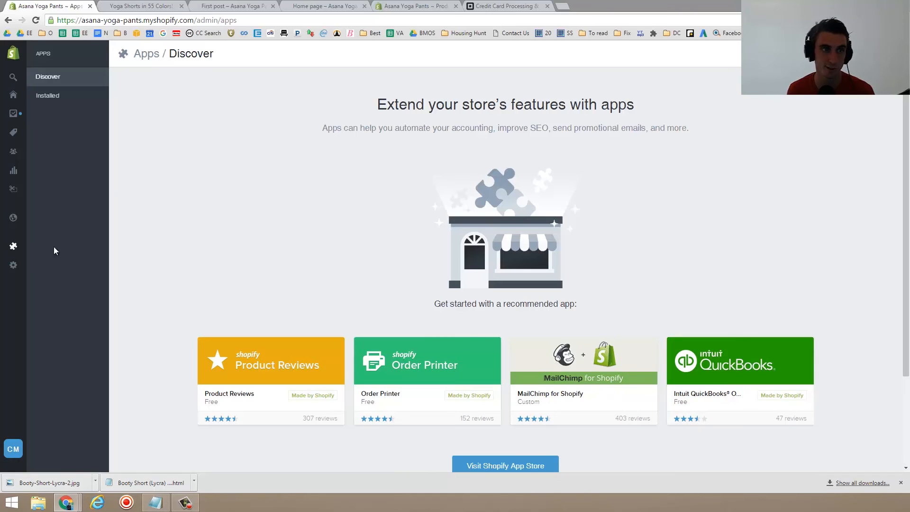
- Open the store's General settings and review the store details, address and standards and formats
{"action": "mouse_move", "coordinate": [15, 268]}
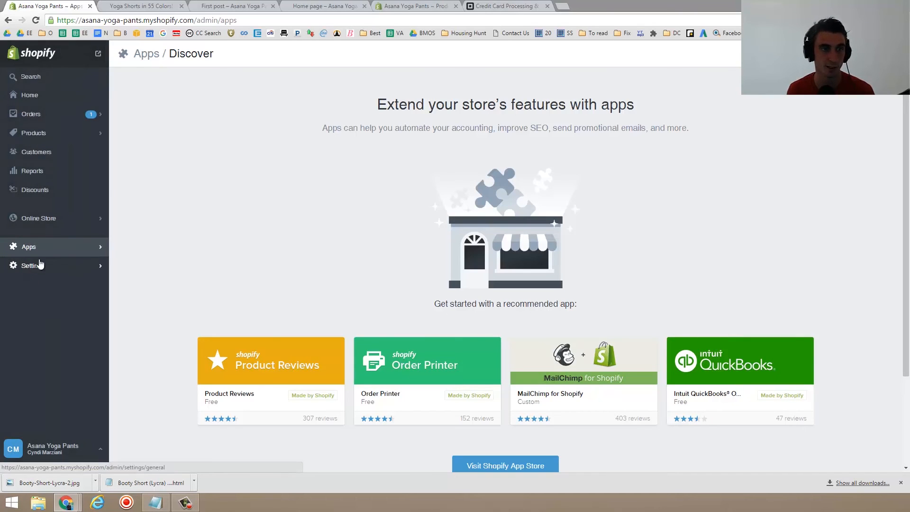
{"action": "left_click", "coordinate": [52, 250]}
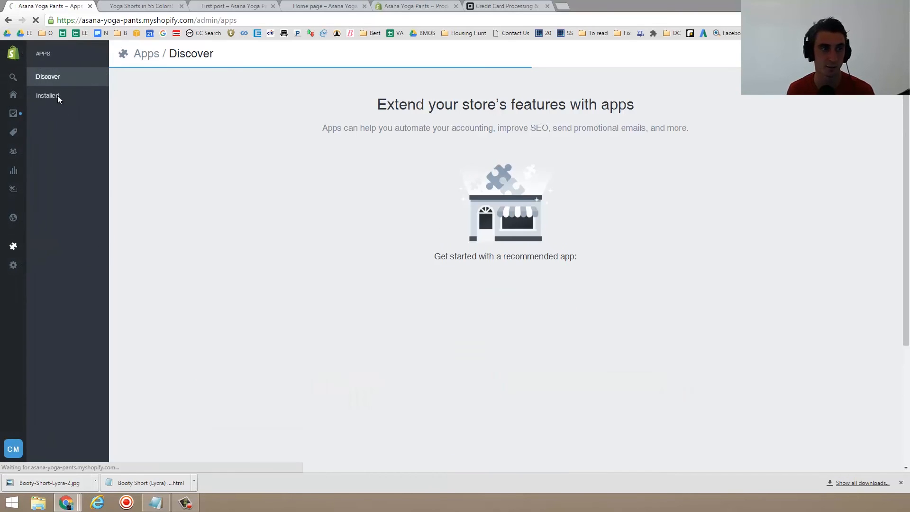
{"action": "left_click", "coordinate": [13, 266]}
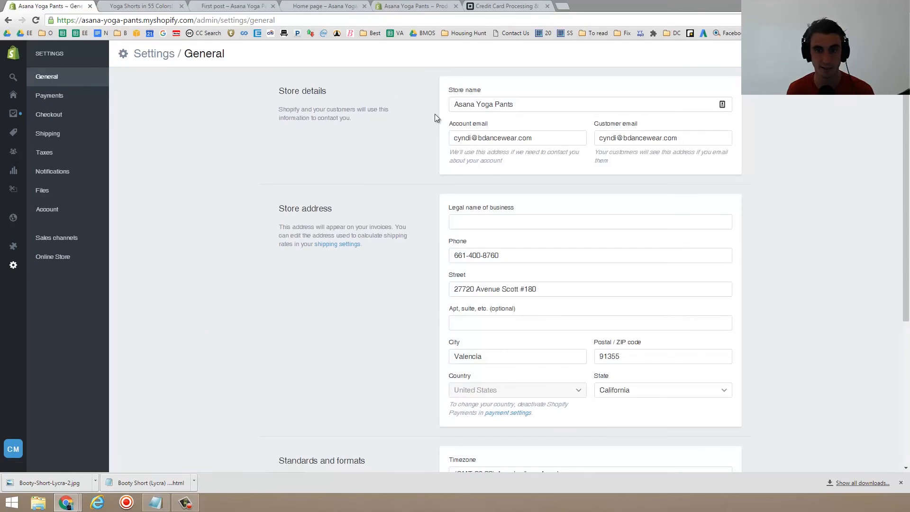
{"action": "scroll", "coordinate": [434, 121], "scroll_direction": "down", "scroll_amount": 5}
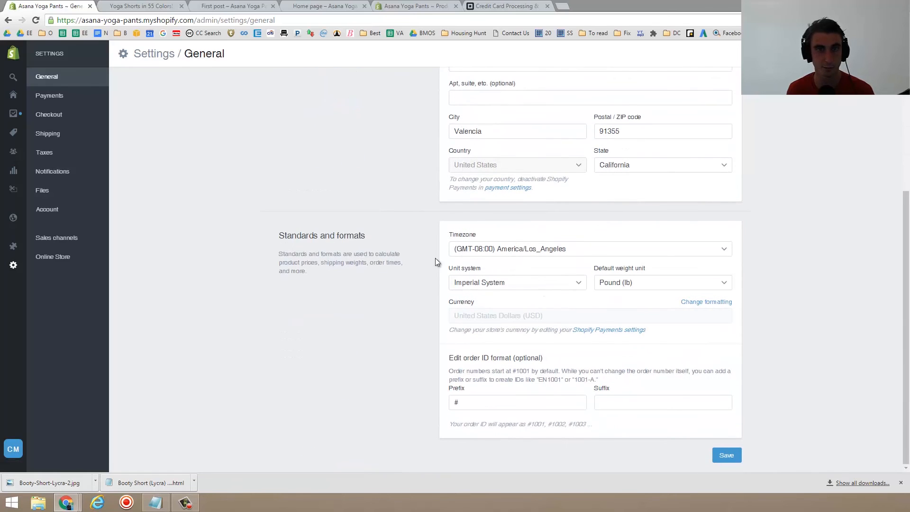
{"action": "scroll", "coordinate": [474, 239], "scroll_direction": "up", "scroll_amount": 5}
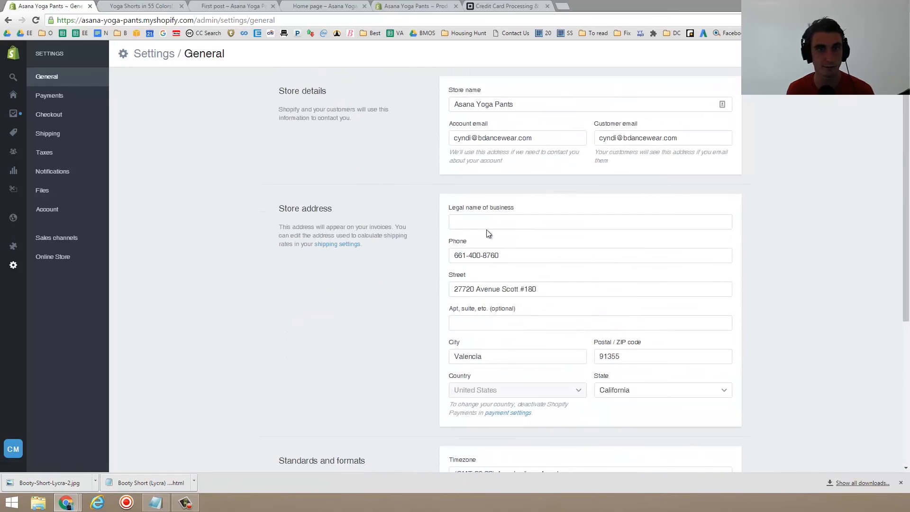
- Open the Payments settings to review the Shopify Payments configuration
{"action": "left_click", "coordinate": [65, 100]}
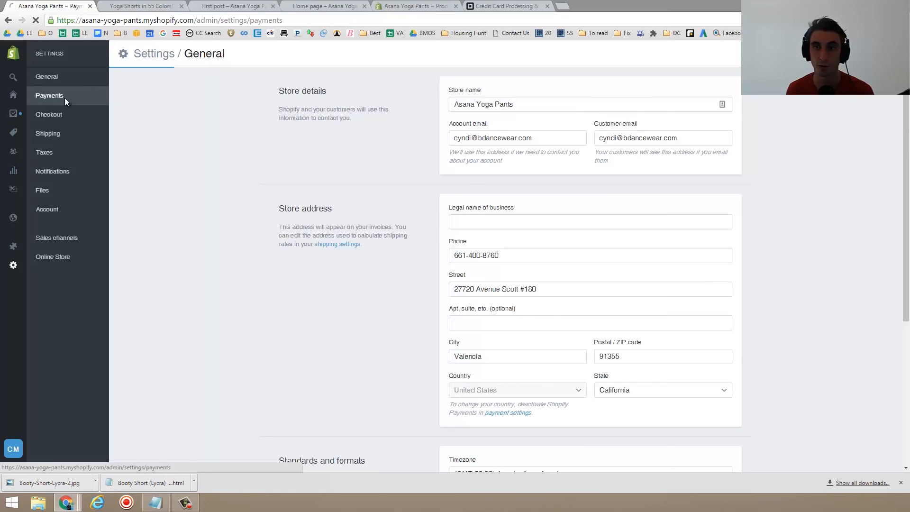
{"action": "left_click", "coordinate": [711, 131]}
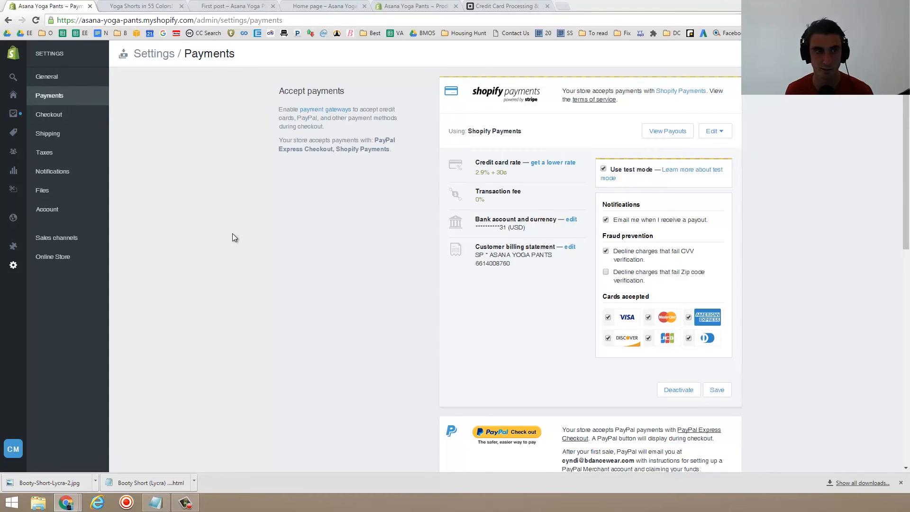
- Open Checkout settings and set customer accounts to optional
{"action": "left_click", "coordinate": [64, 114]}
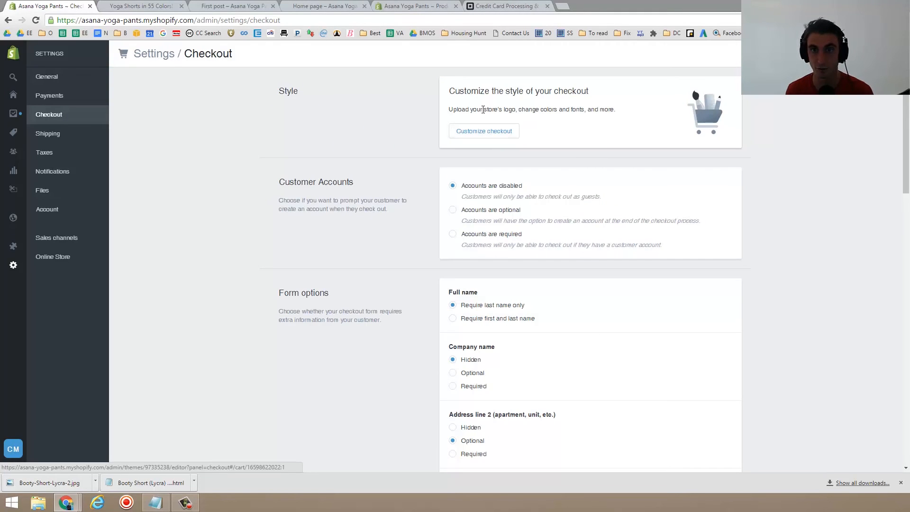
{"action": "triple_click", "coordinate": [470, 110]}
{"action": "left_click", "coordinate": [470, 110]}
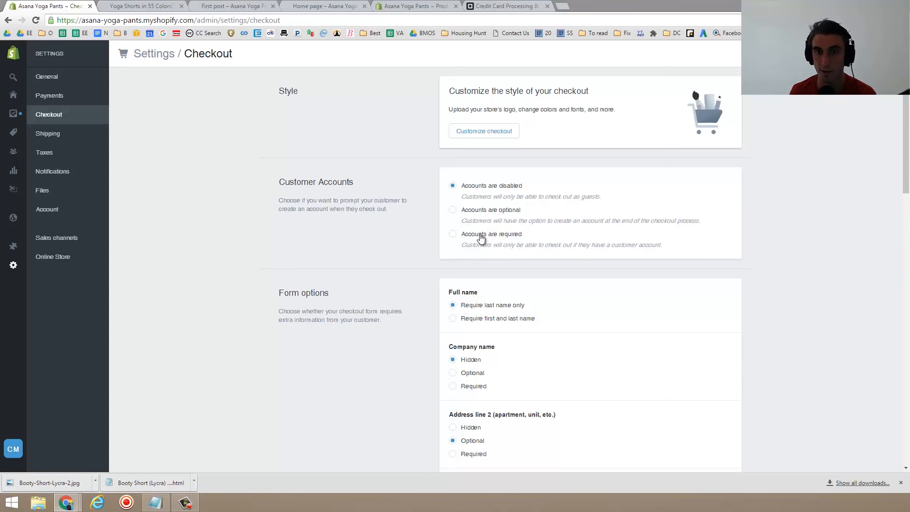
{"action": "left_click", "coordinate": [476, 211]}
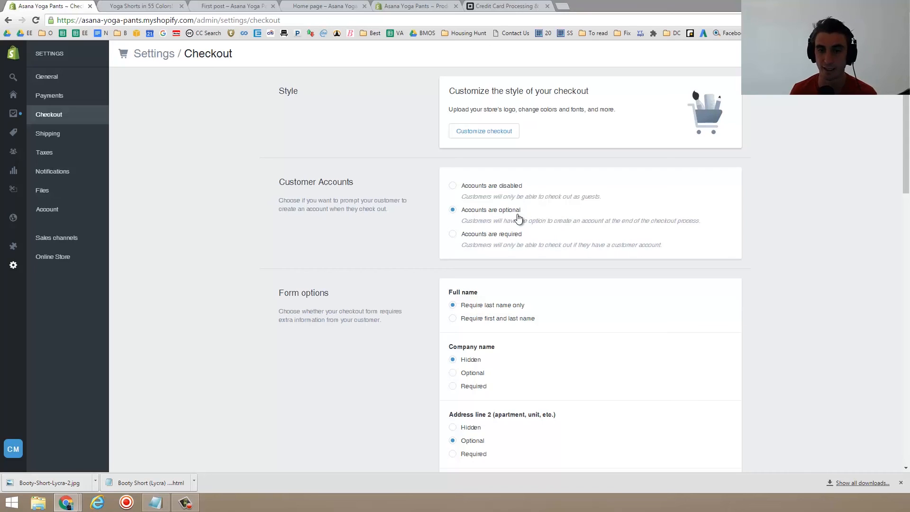
- Review the checkout form, order processing options and the refund, privacy and terms of service fields
{"action": "scroll", "coordinate": [491, 208], "scroll_direction": "down", "scroll_amount": 2}
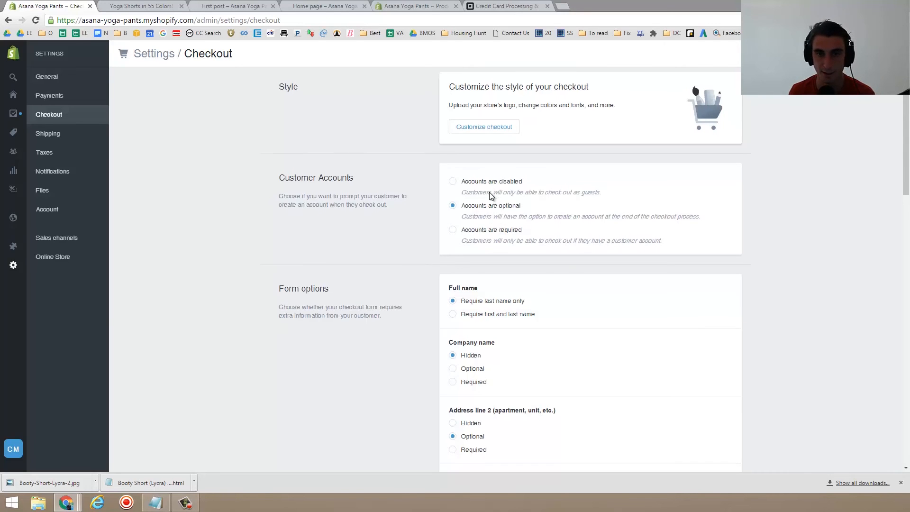
{"action": "scroll", "coordinate": [516, 217], "scroll_direction": "down", "scroll_amount": 6}
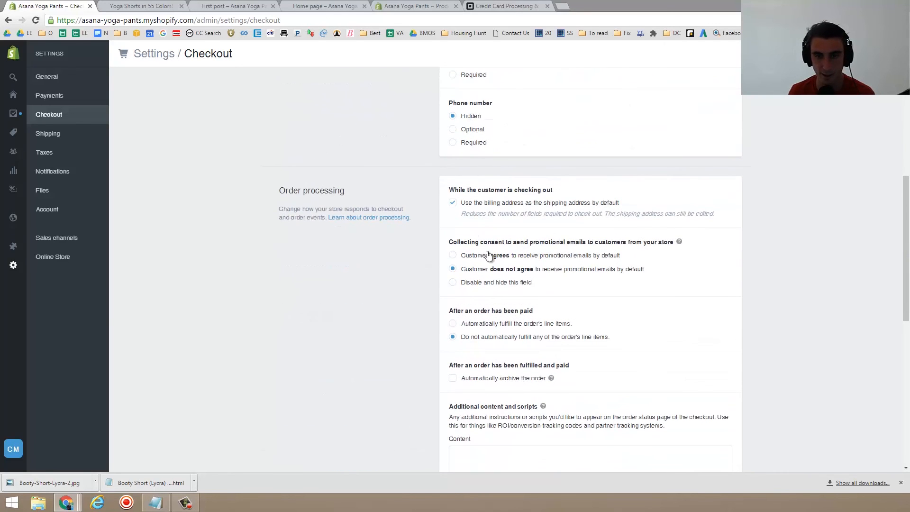
{"action": "scroll", "coordinate": [506, 197], "scroll_direction": "down", "scroll_amount": 3}
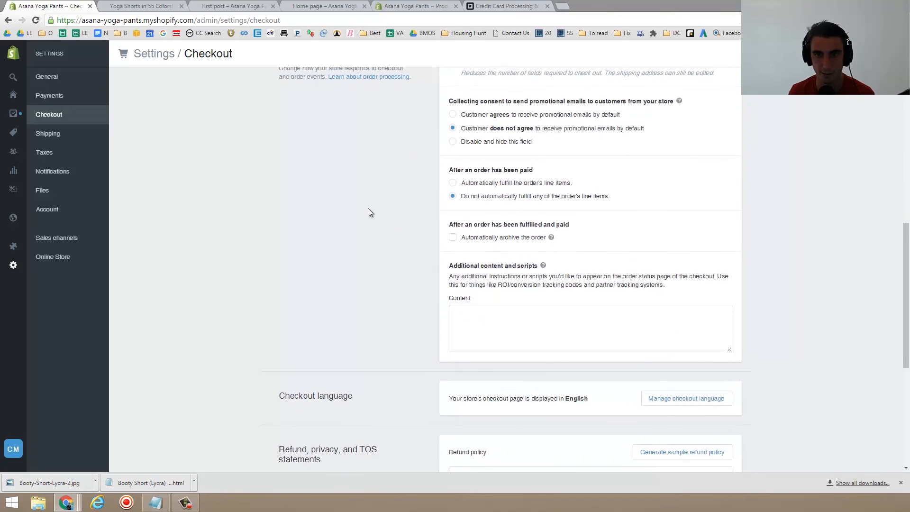
{"action": "scroll", "coordinate": [368, 208], "scroll_direction": "up", "scroll_amount": 2}
{"action": "scroll", "coordinate": [411, 241], "scroll_direction": "down", "scroll_amount": 8}
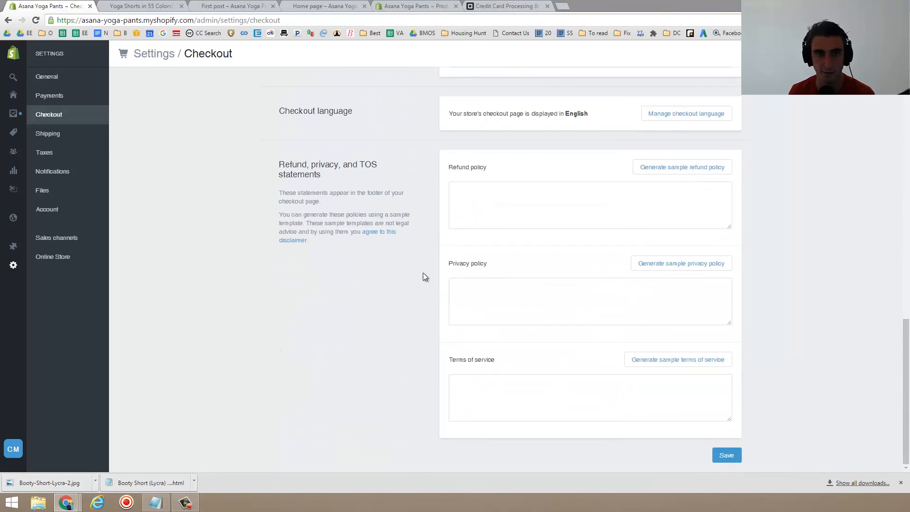
{"action": "left_click", "coordinate": [516, 203]}
{"action": "left_click", "coordinate": [493, 301]}
{"action": "left_click", "coordinate": [493, 394]}
{"action": "scroll", "coordinate": [388, 325], "scroll_direction": "up", "scroll_amount": 4}
{"action": "scroll", "coordinate": [388, 325], "scroll_direction": "down", "scroll_amount": 4}
{"action": "left_click", "coordinate": [491, 222]}
{"action": "left_click", "coordinate": [516, 319]}
{"action": "left_click", "coordinate": [520, 384]}
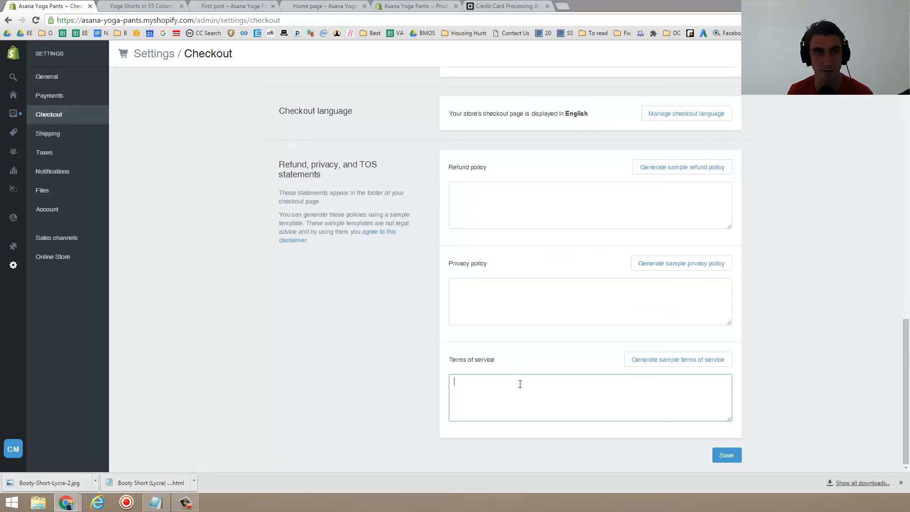
- Open Shipping settings and review the shipping origin, zones, rates and packages
{"action": "left_click", "coordinate": [63, 138]}
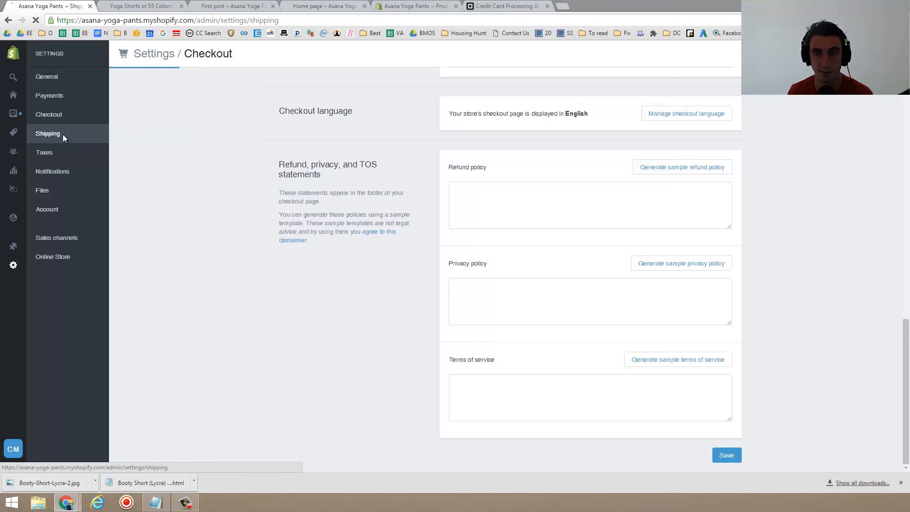
{"action": "scroll", "coordinate": [511, 173], "scroll_direction": "down", "scroll_amount": 10}
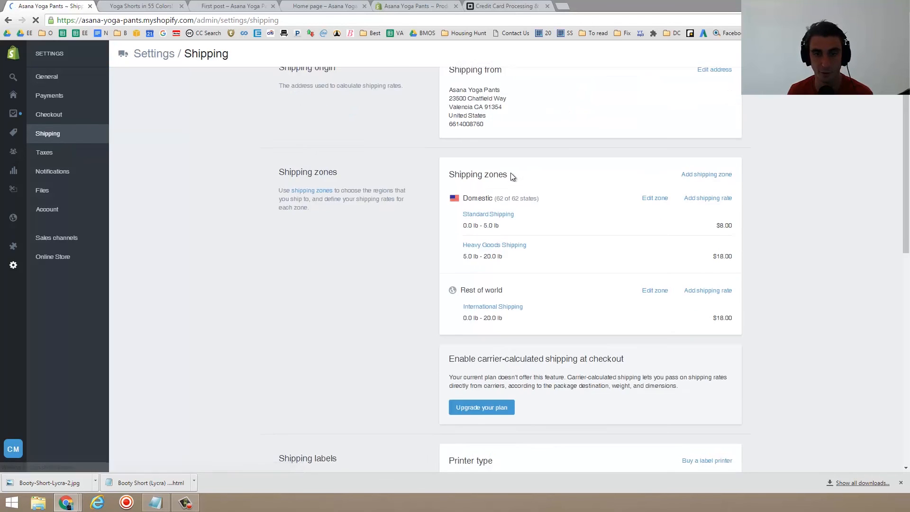
{"action": "scroll", "coordinate": [509, 172], "scroll_direction": "up", "scroll_amount": 10}
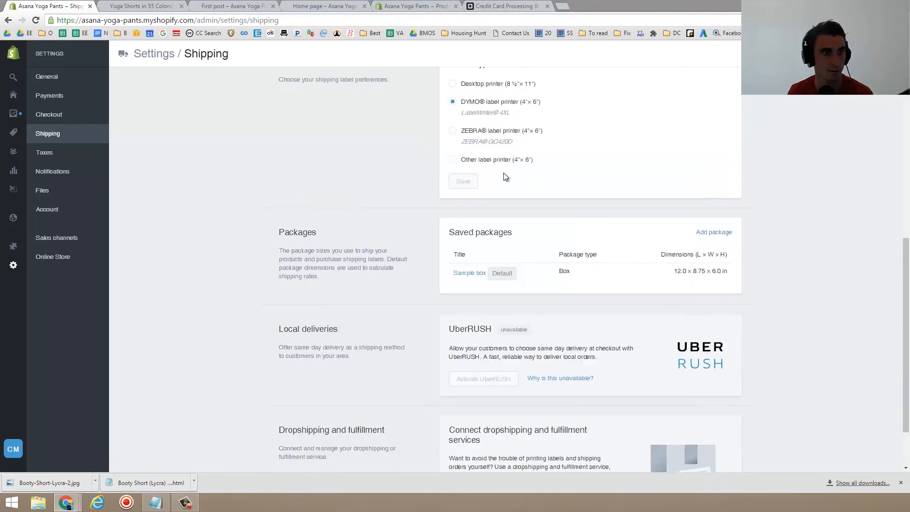
{"action": "mouse_move", "coordinate": [49, 152]}
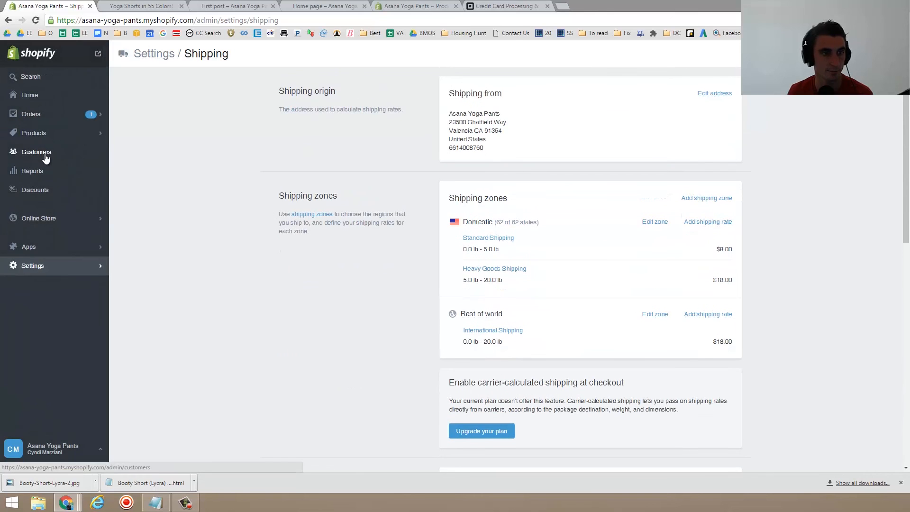
- Open the Taxes settings and review the tax rates by destination
{"action": "left_click", "coordinate": [56, 266]}
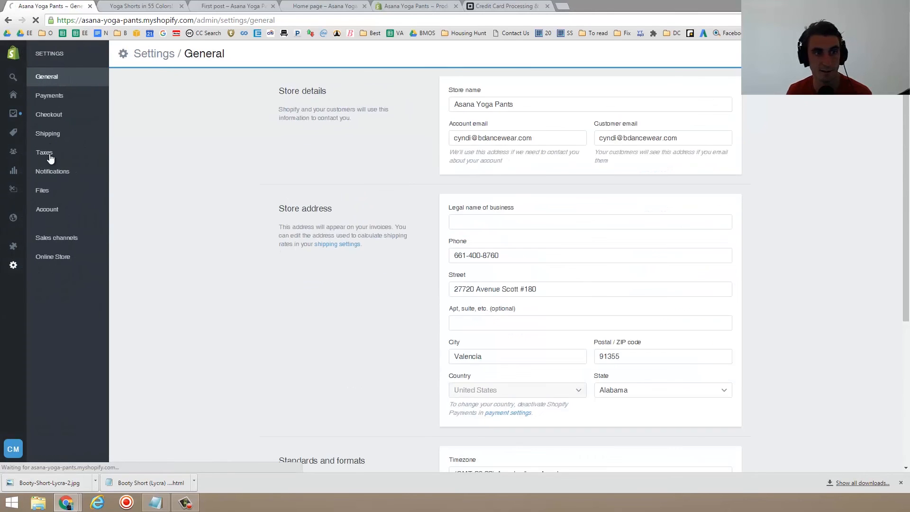
{"action": "left_click", "coordinate": [53, 157]}
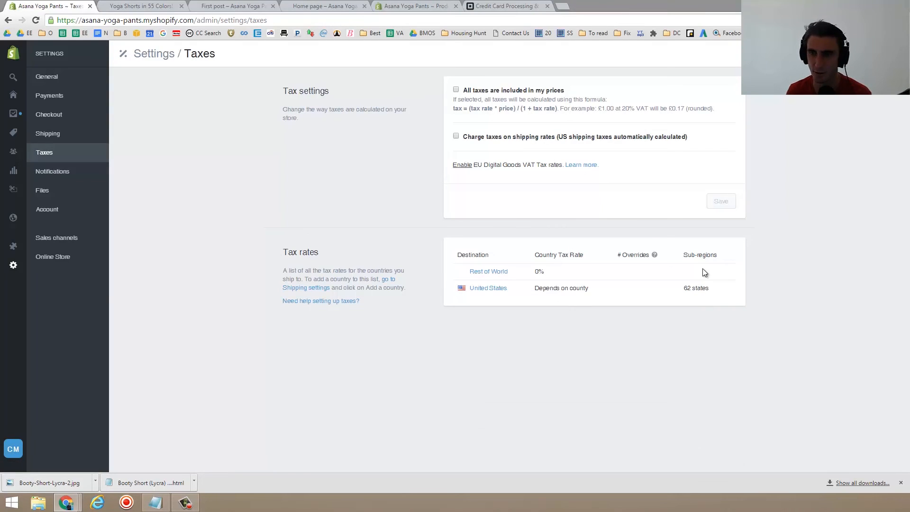
{"action": "triple_click", "coordinate": [695, 291]}
{"action": "left_click", "coordinate": [647, 302]}
- Open Notifications settings to review the list of email templates
{"action": "left_click", "coordinate": [43, 170]}
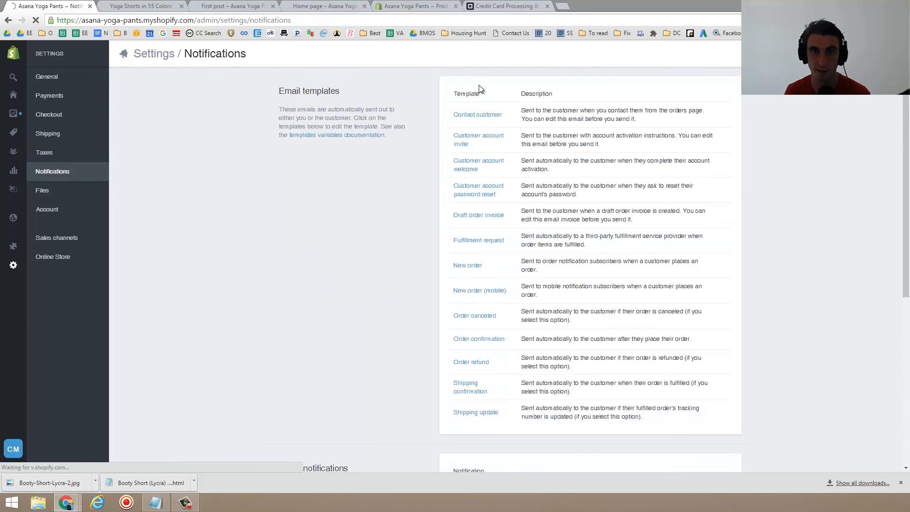
{"action": "left_click", "coordinate": [476, 115]}
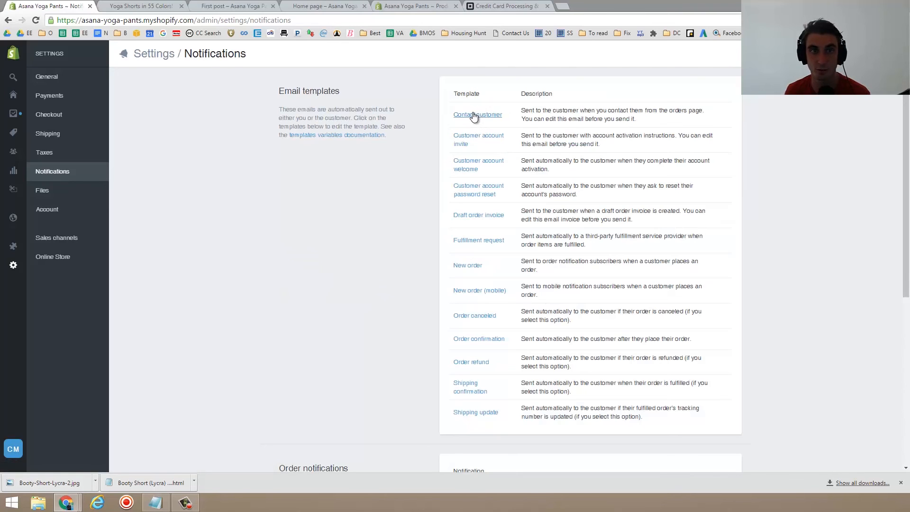
{"action": "triple_click", "coordinate": [304, 92]}
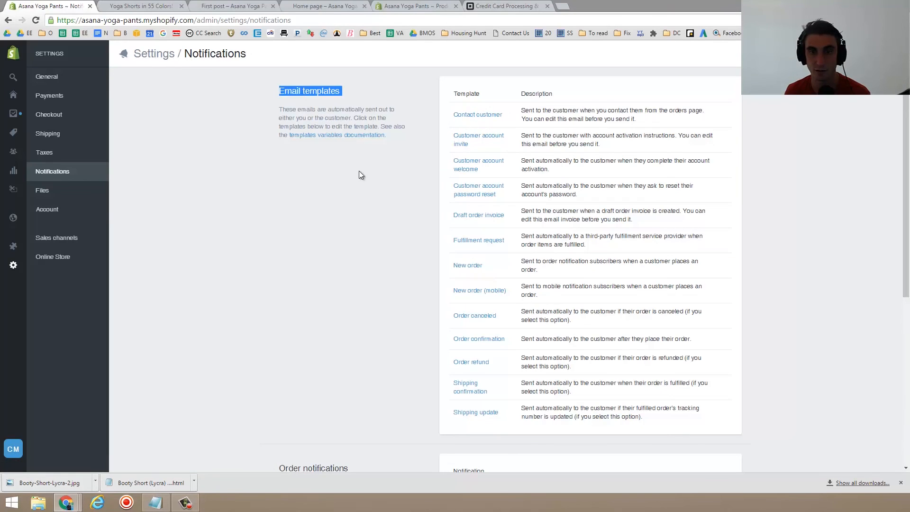
- Open the New order email template, examine its plain-text content, and close it without saving
{"action": "left_click", "coordinate": [473, 264]}
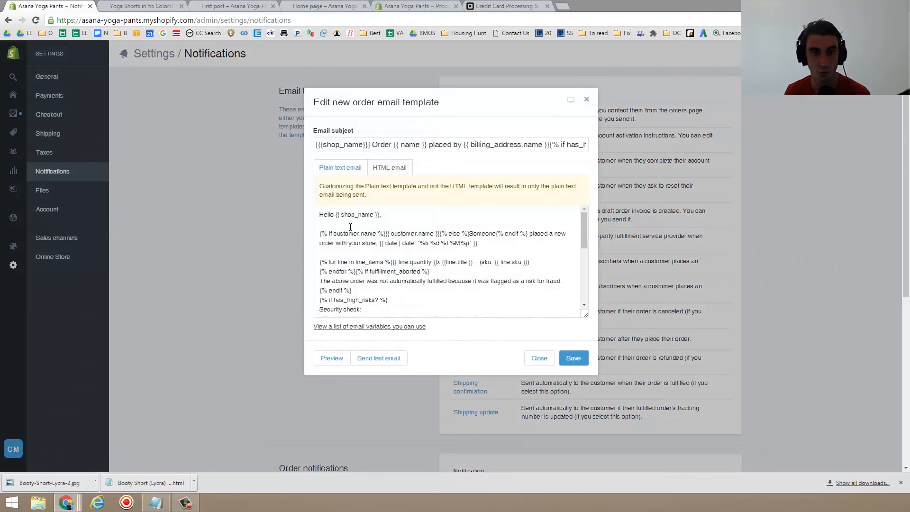
{"action": "scroll", "coordinate": [423, 278], "scroll_direction": "down", "scroll_amount": 10}
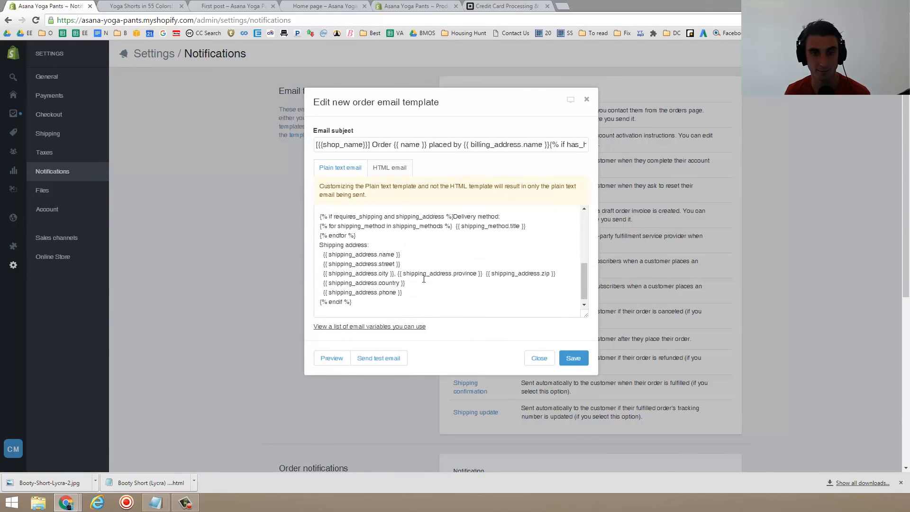
{"action": "scroll", "coordinate": [421, 275], "scroll_direction": "up", "scroll_amount": 10}
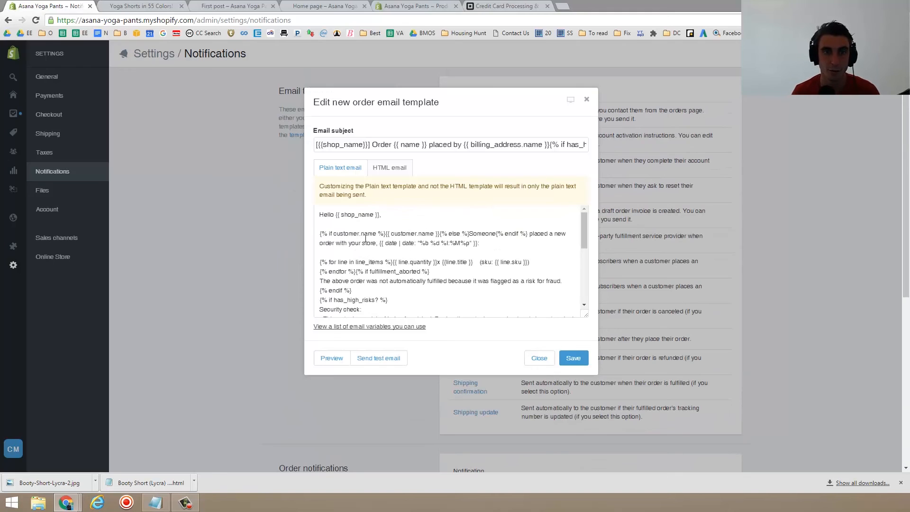
{"action": "double_click", "coordinate": [328, 215]}
{"action": "left_click", "coordinate": [336, 217]}
{"action": "left_click_drag", "start_coordinate": [335, 215], "coordinate": [375, 212]}
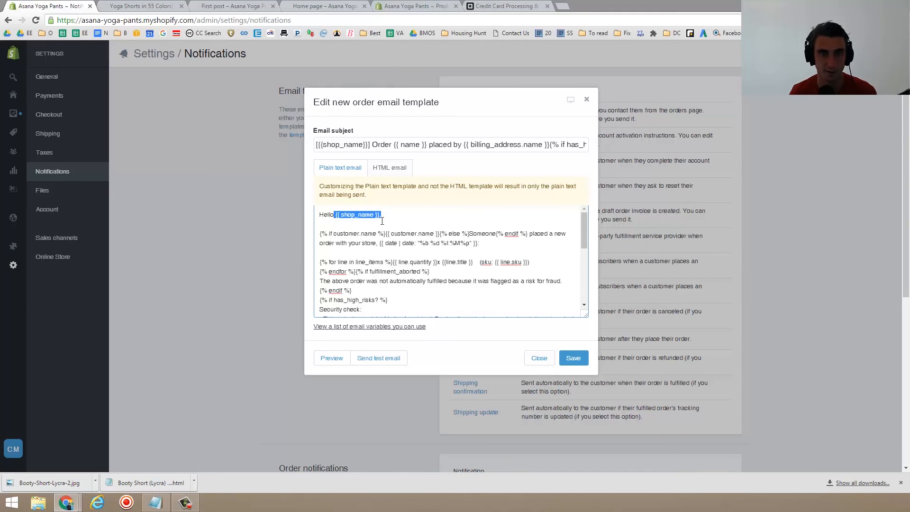
{"action": "left_click", "coordinate": [328, 234]}
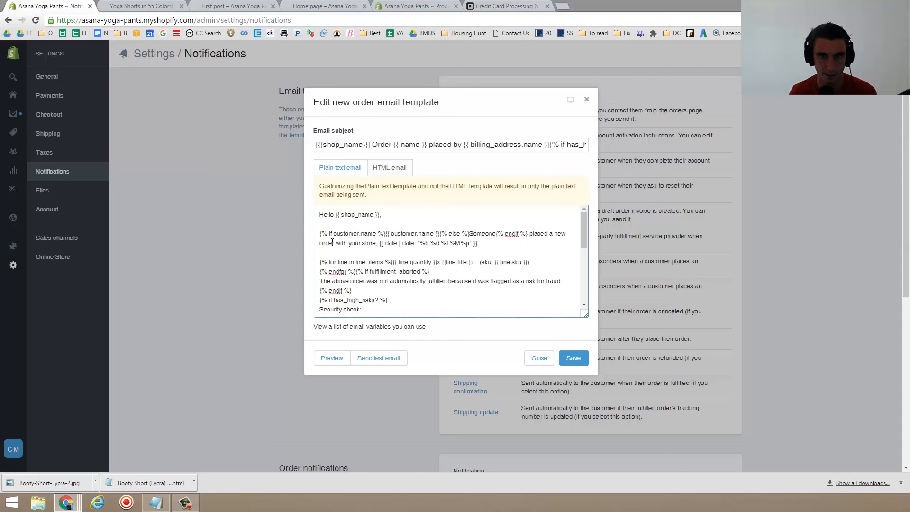
{"action": "left_click_drag", "start_coordinate": [322, 233], "coordinate": [525, 322]}
{"action": "scroll", "coordinate": [491, 269], "scroll_direction": "up", "scroll_amount": 5}
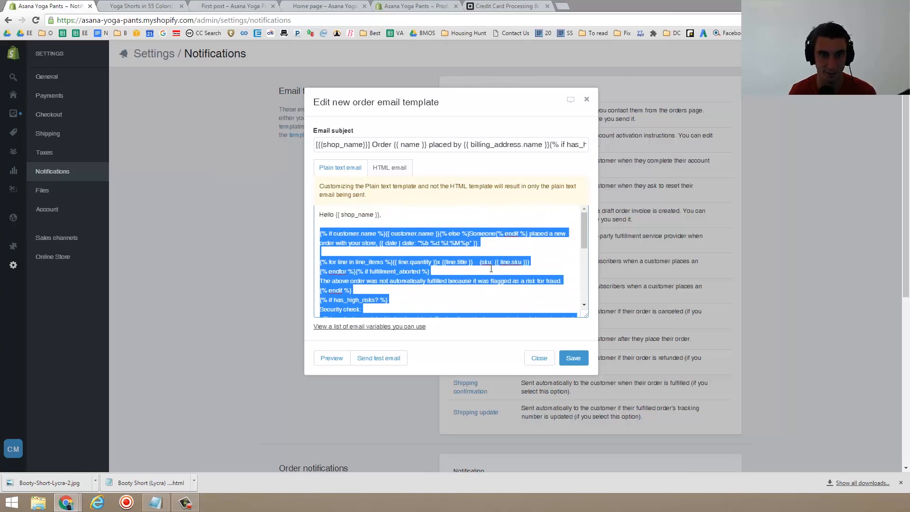
{"action": "left_click", "coordinate": [490, 268]}
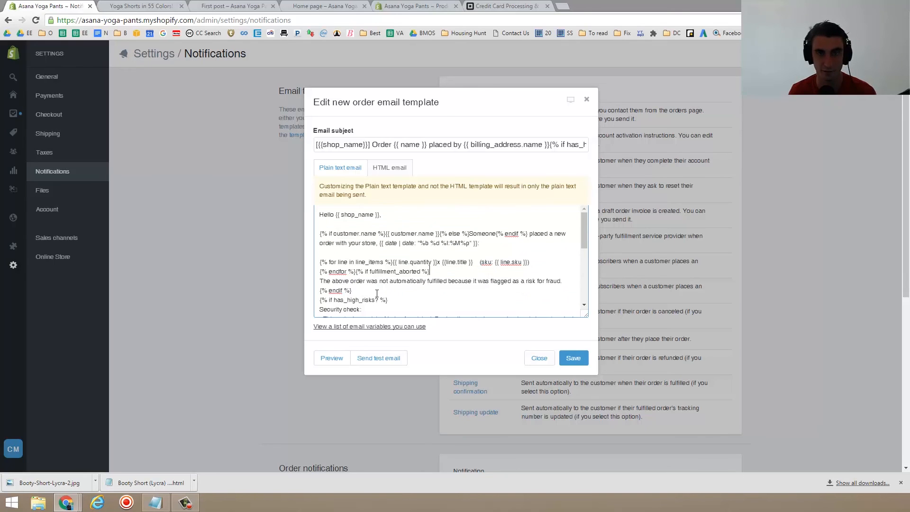
{"action": "left_click", "coordinate": [539, 360]}
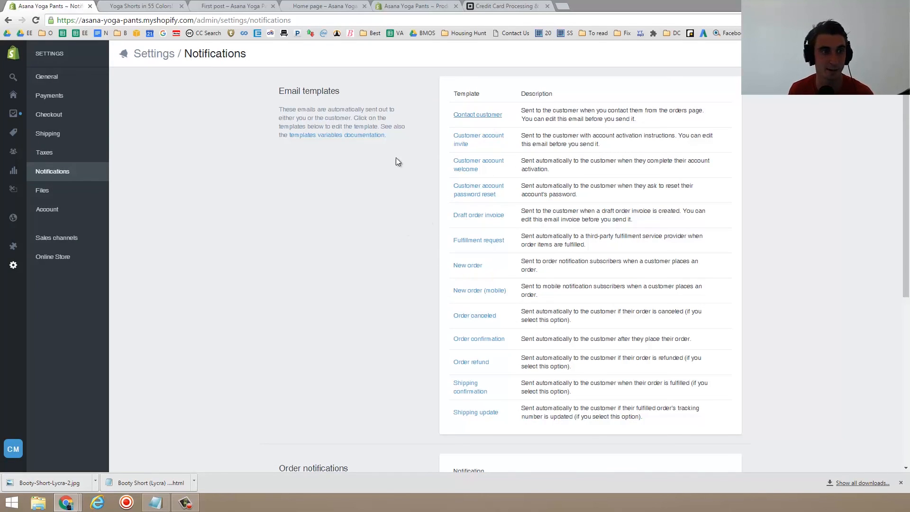
- Check the Files page, then open Account settings and review the plan, billing and staff members
{"action": "left_click", "coordinate": [54, 191]}
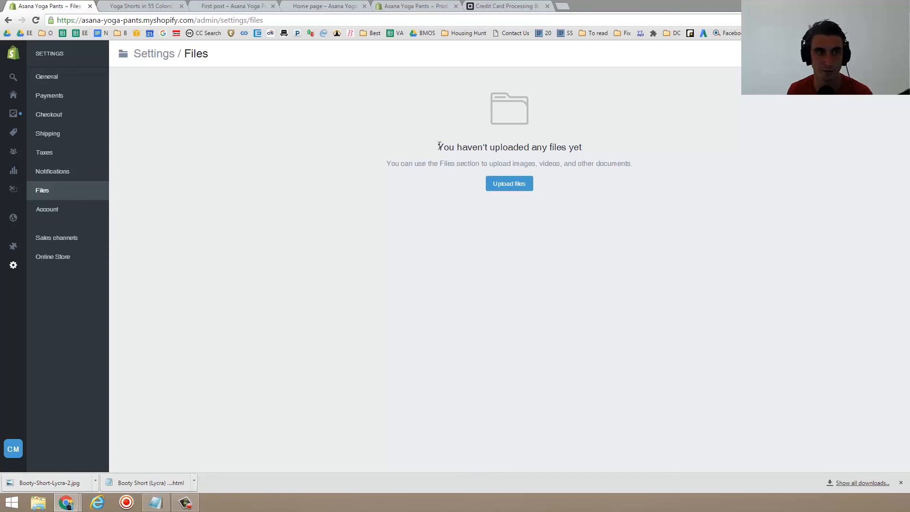
{"action": "left_click", "coordinate": [73, 217]}
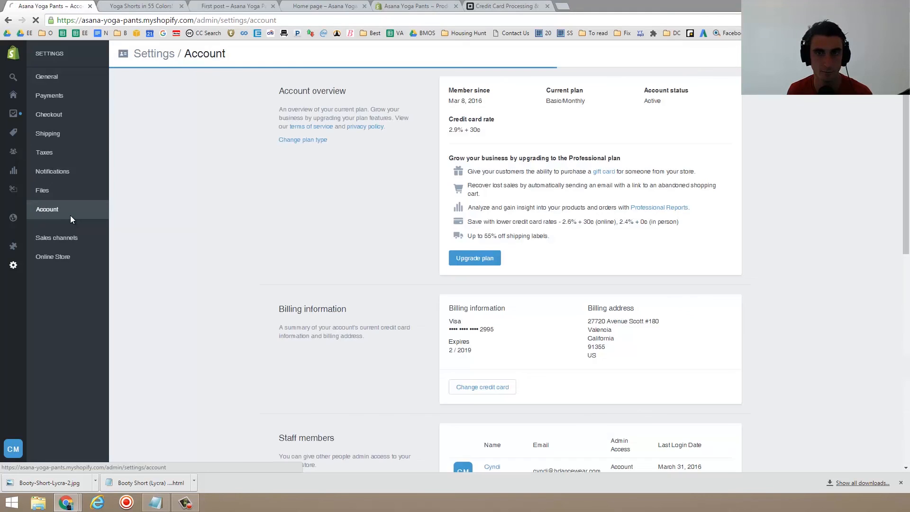
{"action": "scroll", "coordinate": [297, 223], "scroll_direction": "down", "scroll_amount": 2}
{"action": "scroll", "coordinate": [297, 223], "scroll_direction": "down", "scroll_amount": 2}
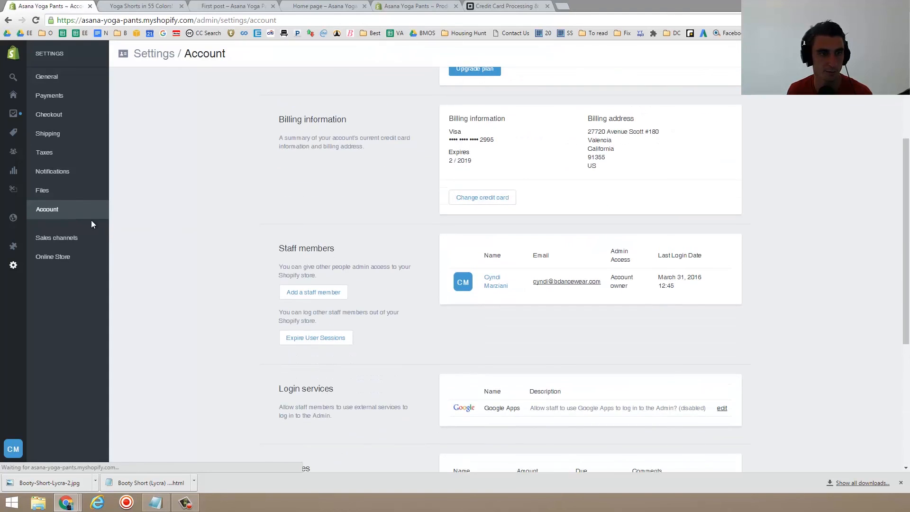
- Open the Sales channels settings and review the installed and available selling channels
{"action": "left_click", "coordinate": [61, 239]}
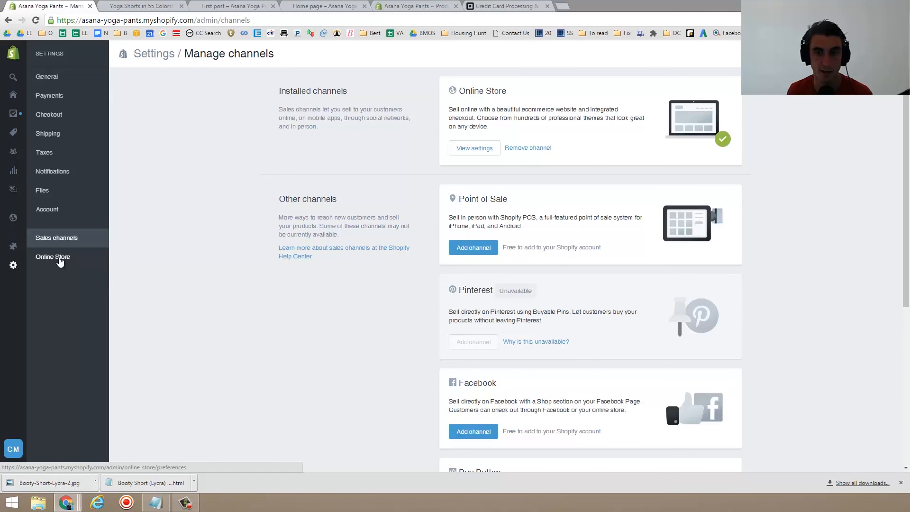
{"action": "scroll", "coordinate": [474, 251], "scroll_direction": "down", "scroll_amount": 5}
{"action": "scroll", "coordinate": [522, 218], "scroll_direction": "up", "scroll_amount": 5}
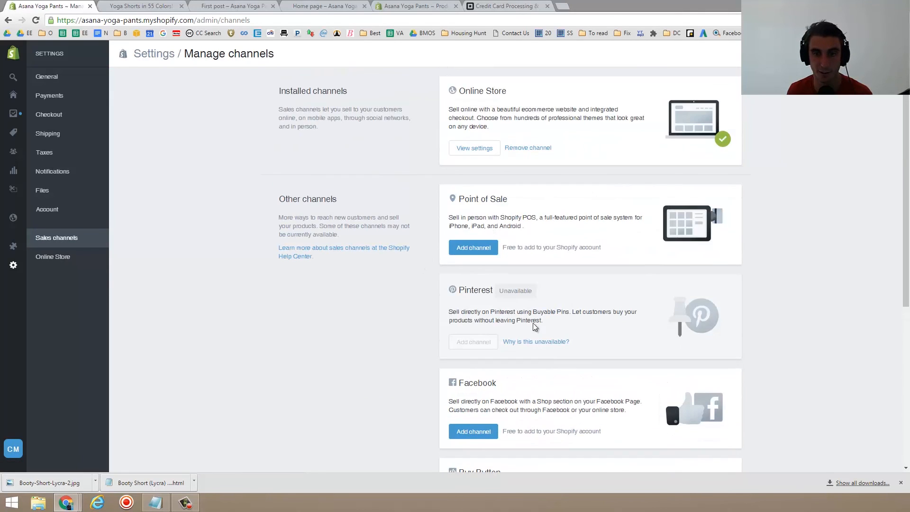
{"action": "scroll", "coordinate": [526, 333], "scroll_direction": "down", "scroll_amount": 5}
{"action": "scroll", "coordinate": [512, 321], "scroll_direction": "down", "scroll_amount": 1}
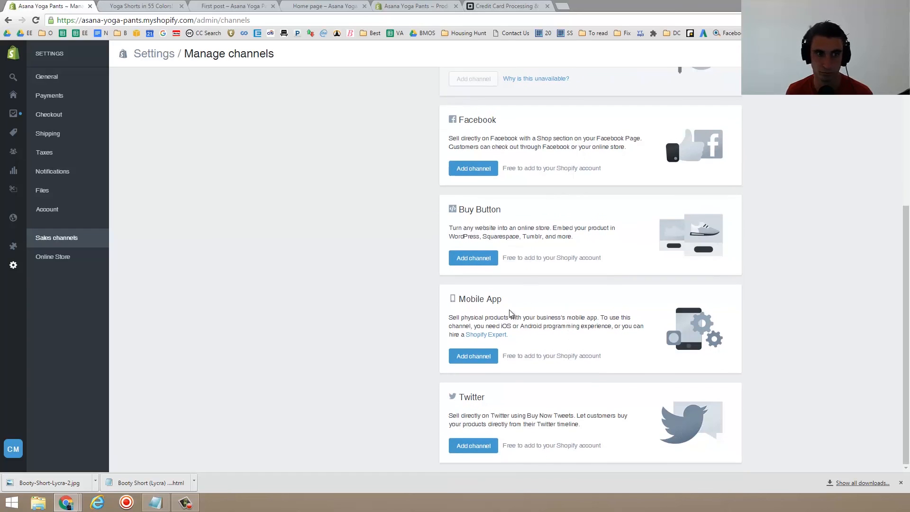
- Open the Online Store preferences and examine the homepage title, meta description, Google Analytics and storefront password fields
{"action": "left_click", "coordinate": [75, 263]}
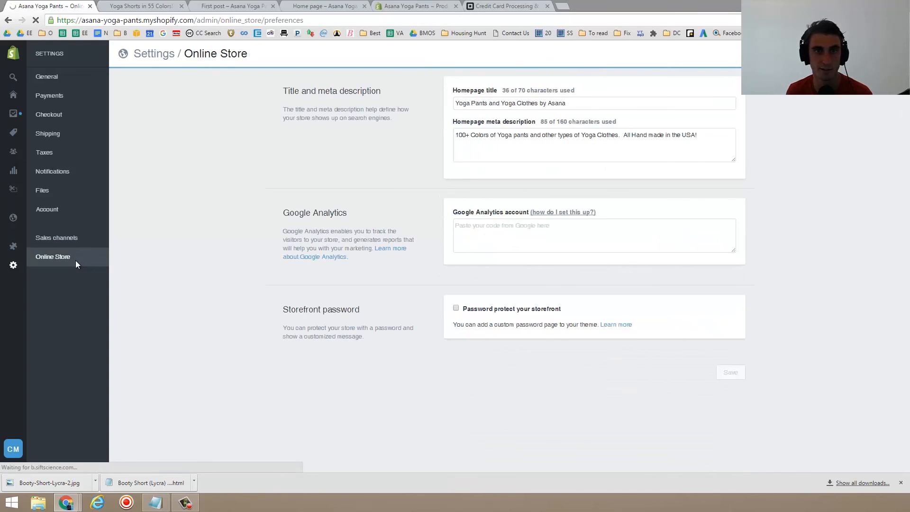
{"action": "triple_click", "coordinate": [309, 91]}
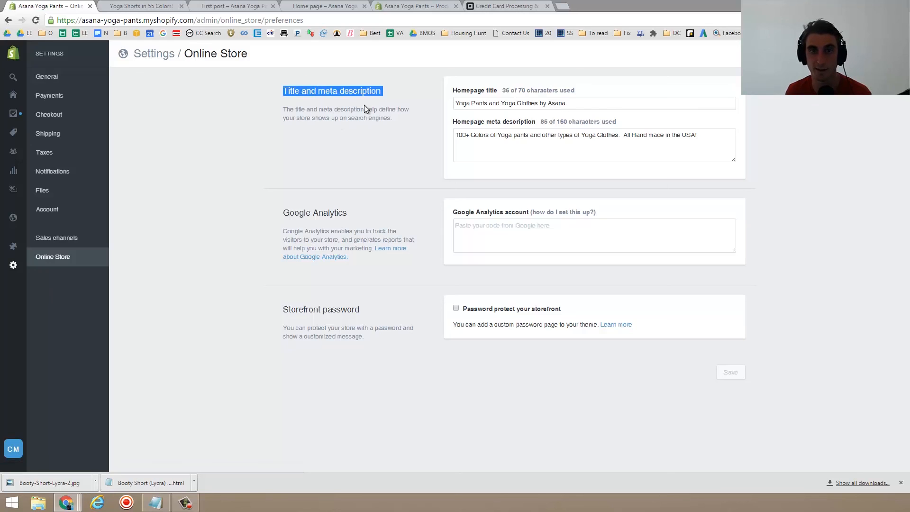
{"action": "triple_click", "coordinate": [548, 103]}
{"action": "left_click", "coordinate": [502, 136]}
{"action": "triple_click", "coordinate": [491, 100]}
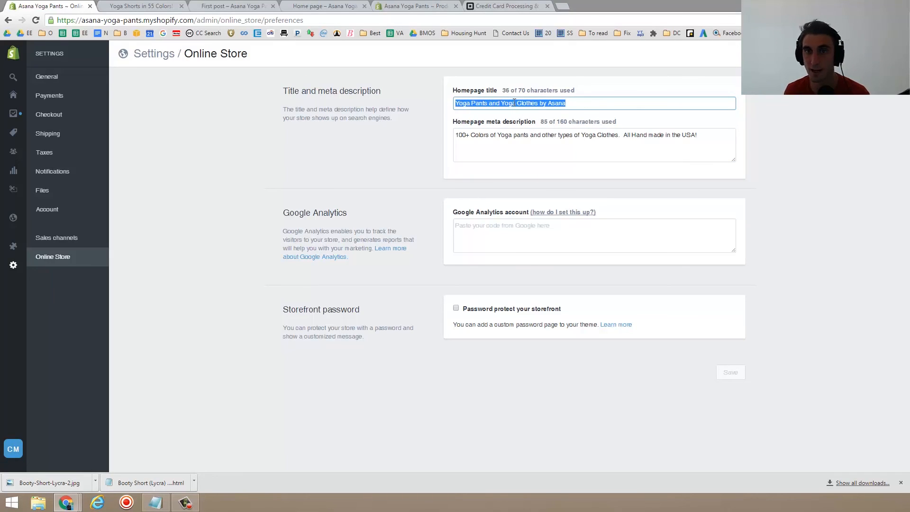
{"action": "left_click", "coordinate": [515, 103]}
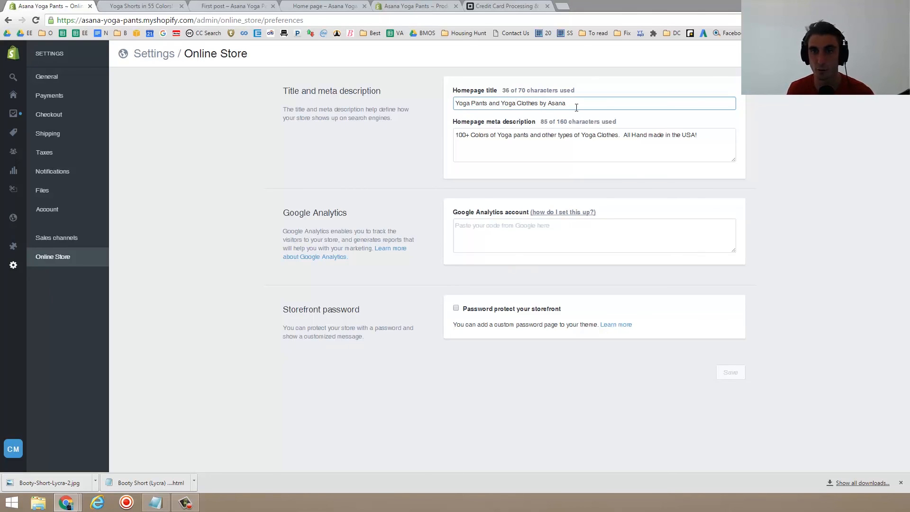
{"action": "triple_click", "coordinate": [576, 108]}
{"action": "left_click", "coordinate": [510, 153]}
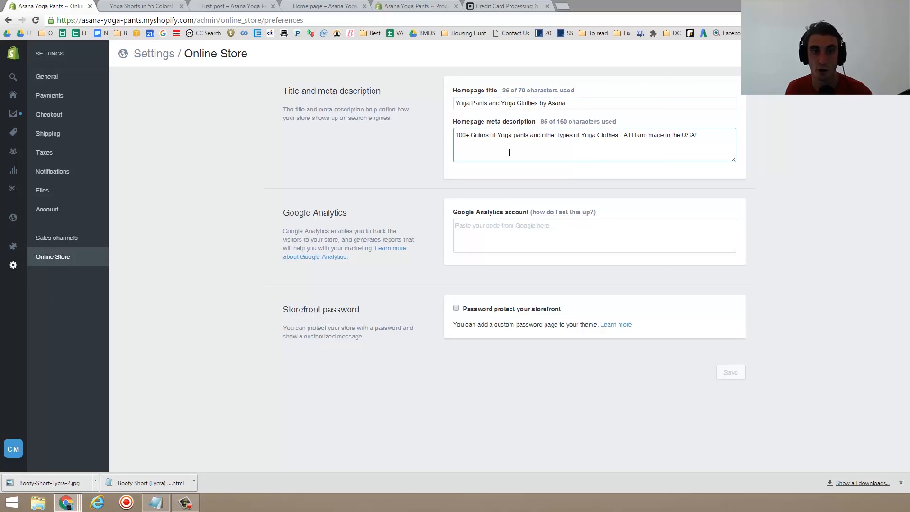
{"action": "left_click", "coordinate": [549, 233]}
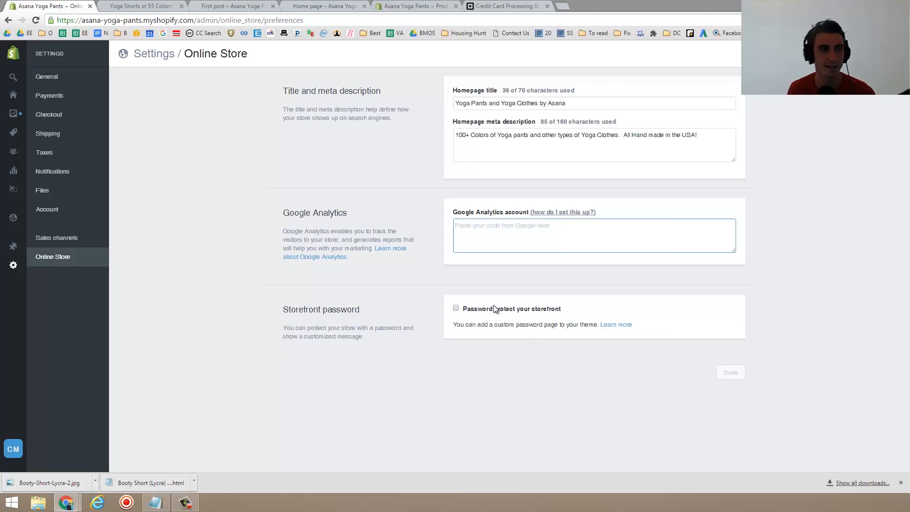
- Go to the Online Store themes and open the Supply theme's HTML/CSS code editor
{"action": "mouse_move", "coordinate": [9, 212]}
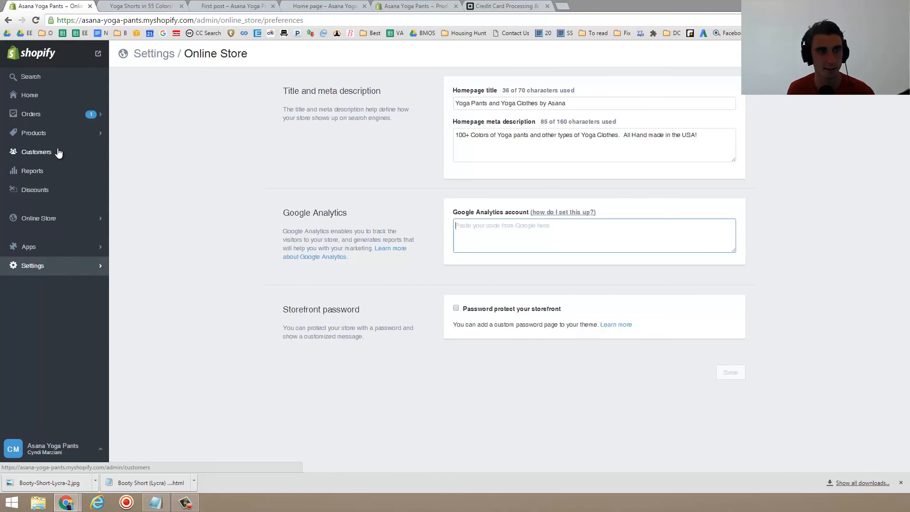
{"action": "left_click", "coordinate": [53, 218]}
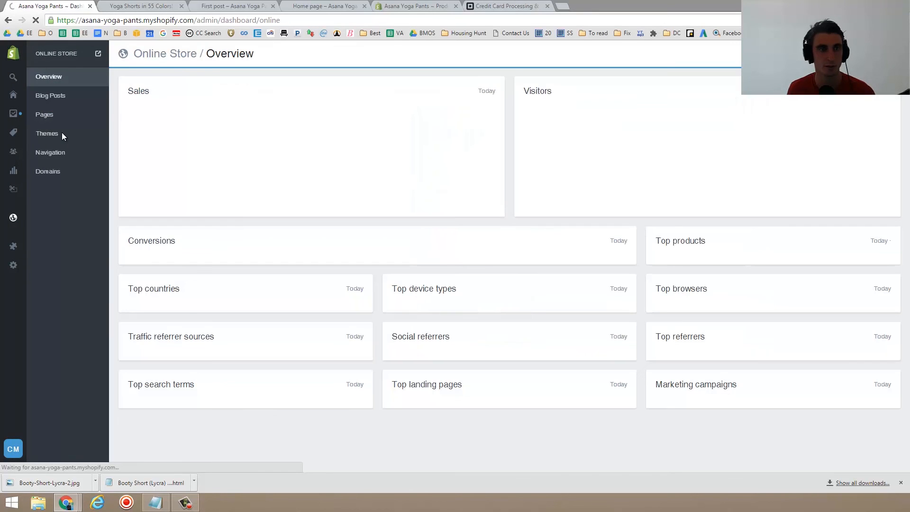
{"action": "left_click", "coordinate": [57, 134]}
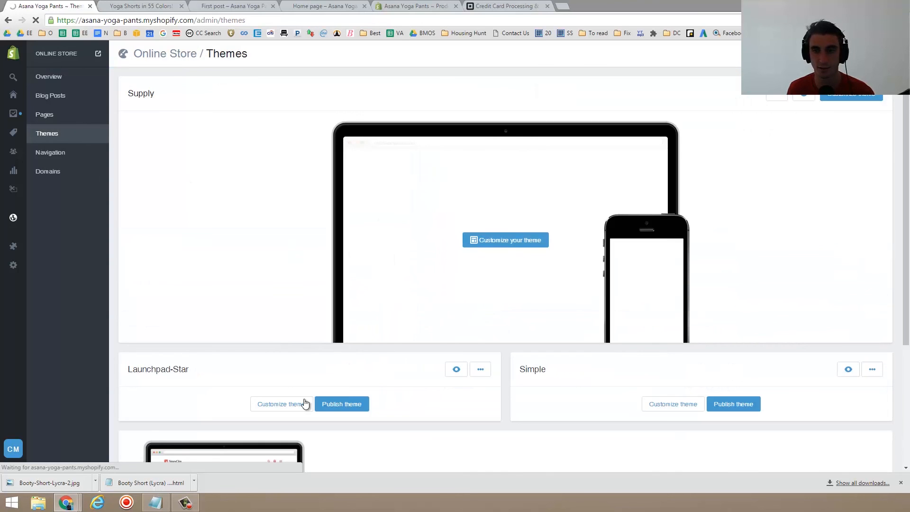
{"action": "left_click", "coordinate": [845, 97]}
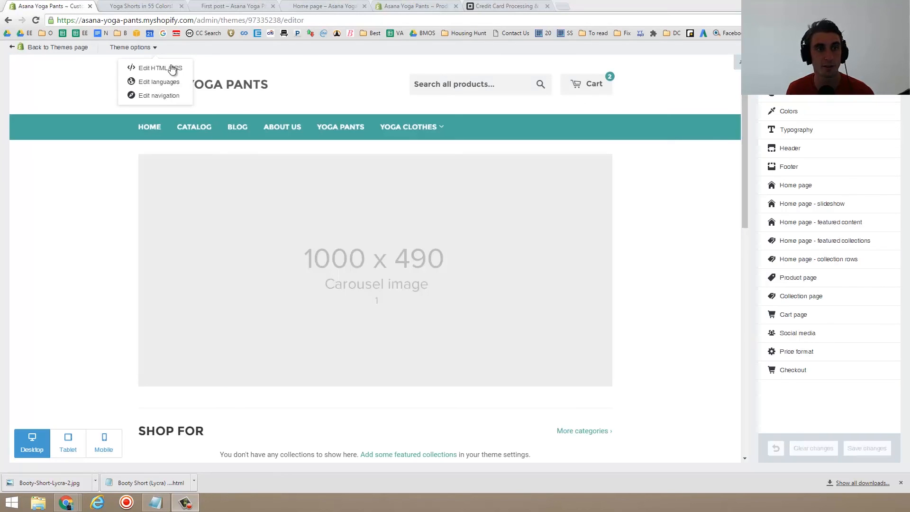
{"action": "left_click", "coordinate": [157, 70]}
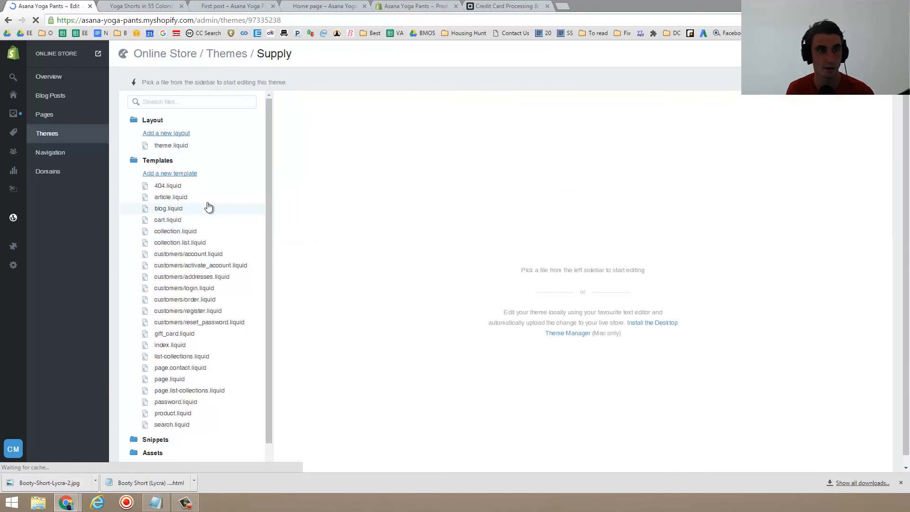
- Open the 404.liquid and blog.liquid templates and browse the theme's template and snippet files
{"action": "left_click", "coordinate": [192, 187]}
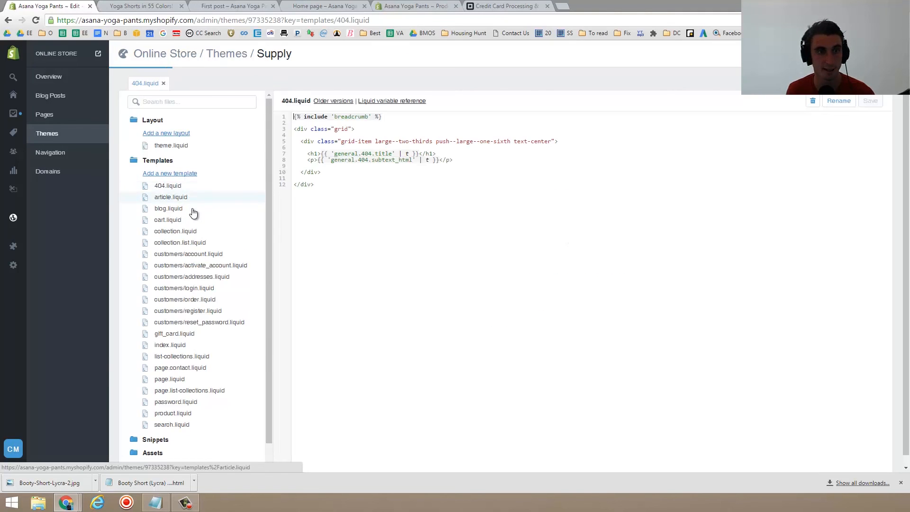
{"action": "left_click", "coordinate": [182, 211]}
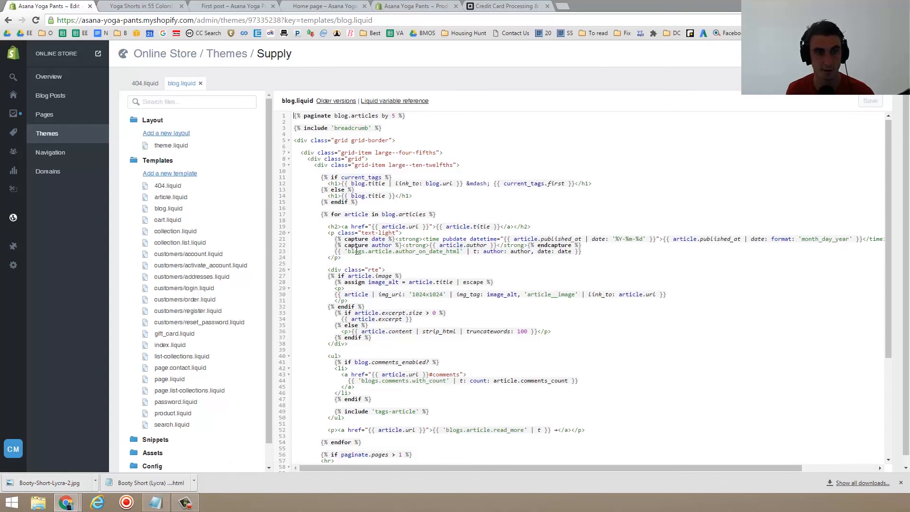
{"action": "scroll", "coordinate": [403, 247], "scroll_direction": "down", "scroll_amount": 5}
{"action": "scroll", "coordinate": [363, 283], "scroll_direction": "up", "scroll_amount": 4}
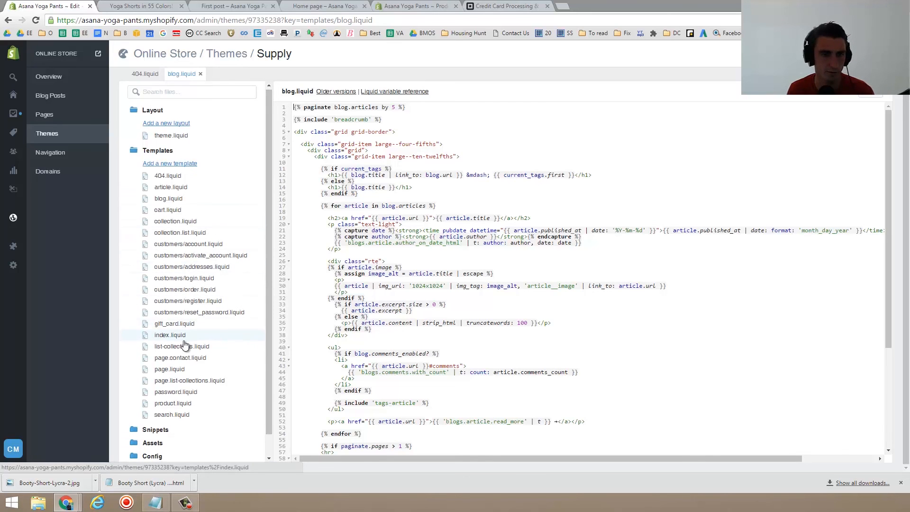
{"action": "scroll", "coordinate": [185, 344], "scroll_direction": "down", "scroll_amount": 1}
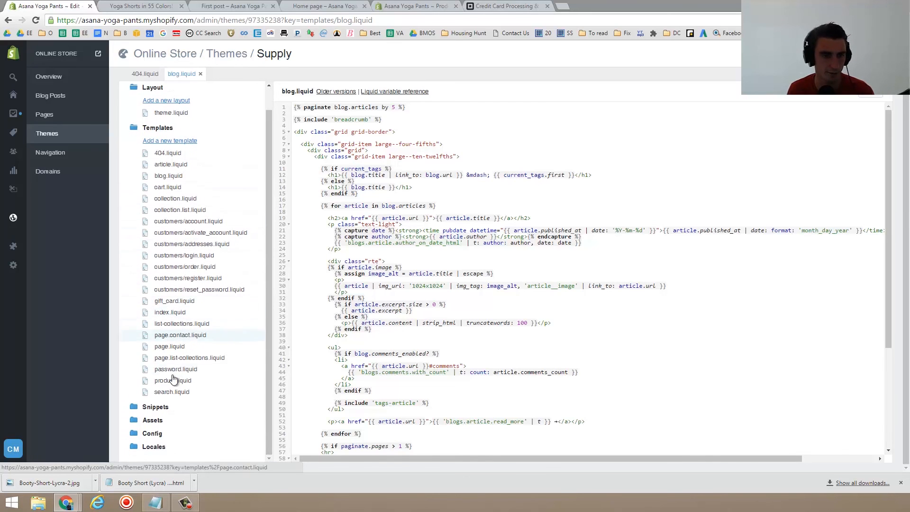
{"action": "left_click", "coordinate": [172, 415]}
{"action": "scroll", "coordinate": [199, 379], "scroll_direction": "down", "scroll_amount": 8}
{"action": "scroll", "coordinate": [194, 370], "scroll_direction": "up", "scroll_amount": 15}
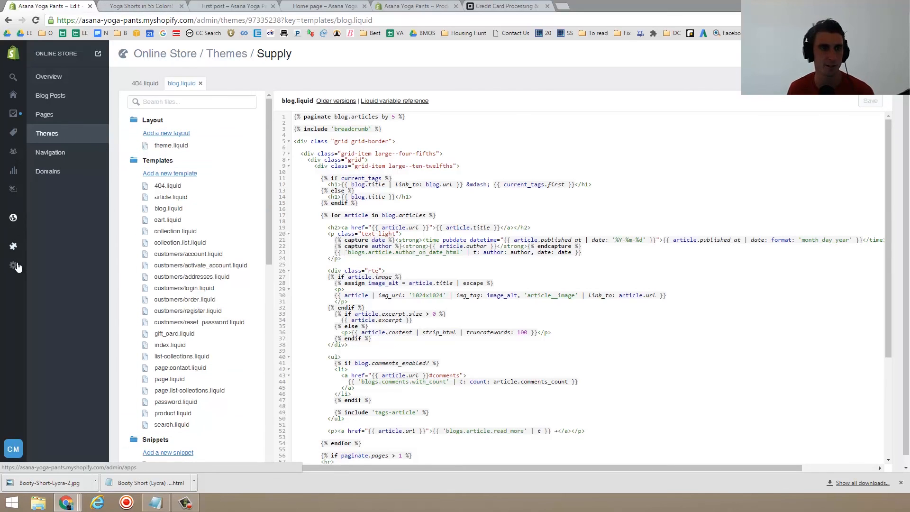
{"action": "mouse_move", "coordinate": [15, 269]}
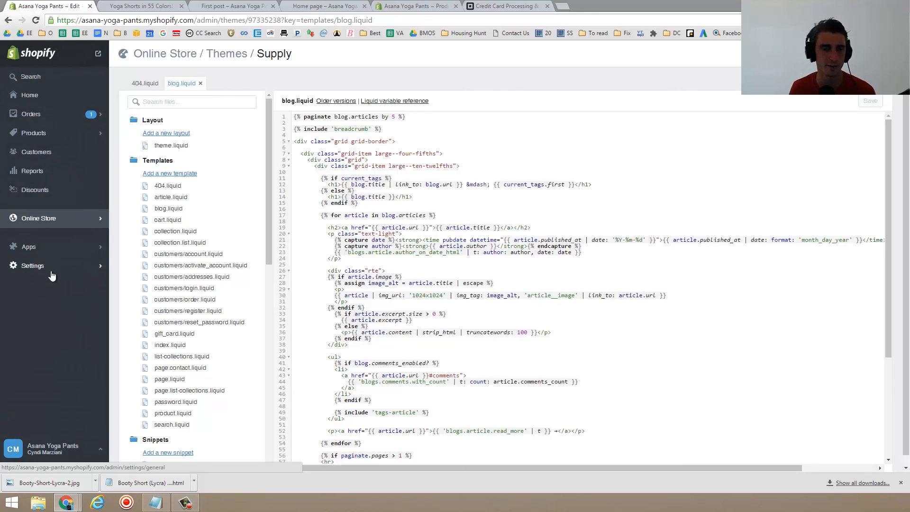